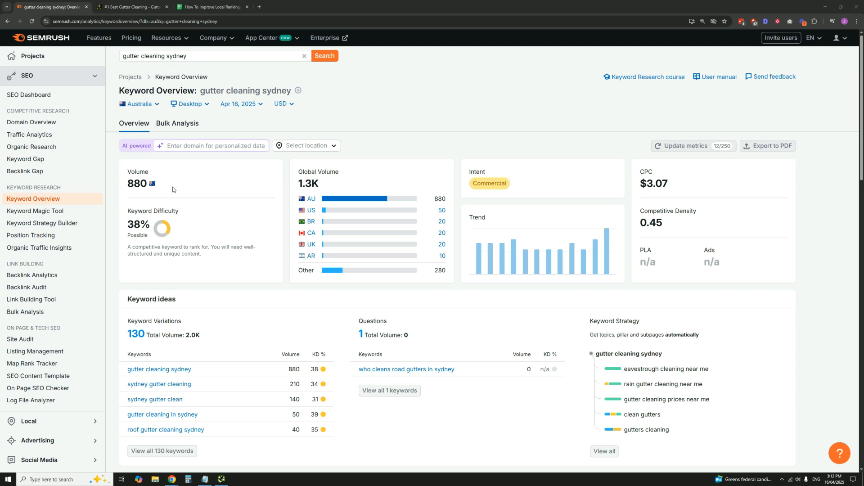
Review the 31-40 SERP results for "gutter cleaning sydney" and bring up the Gutter Kings Sydney gutter cleaning page
scroll(171, 231, "down", 8)
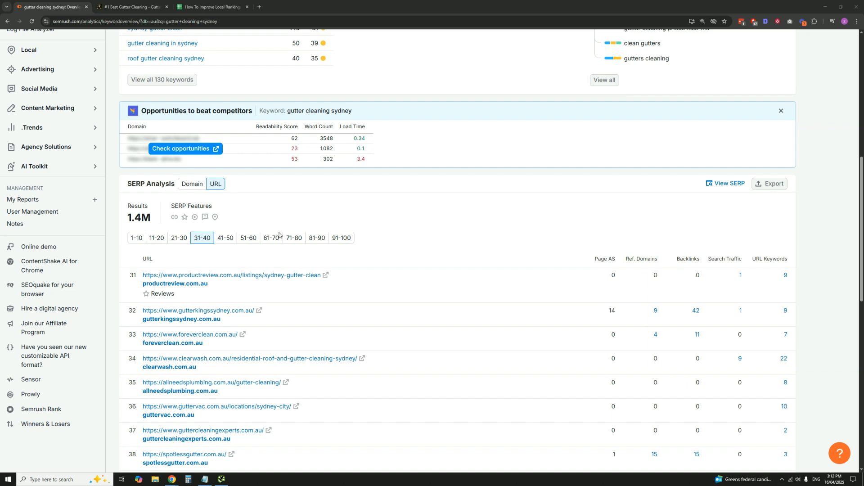
scroll(219, 260, "down", 1)
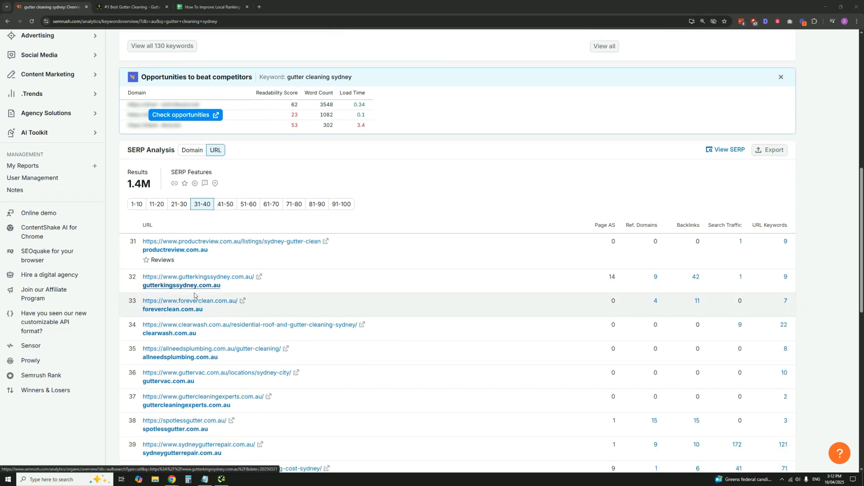
left_click(129, 7)
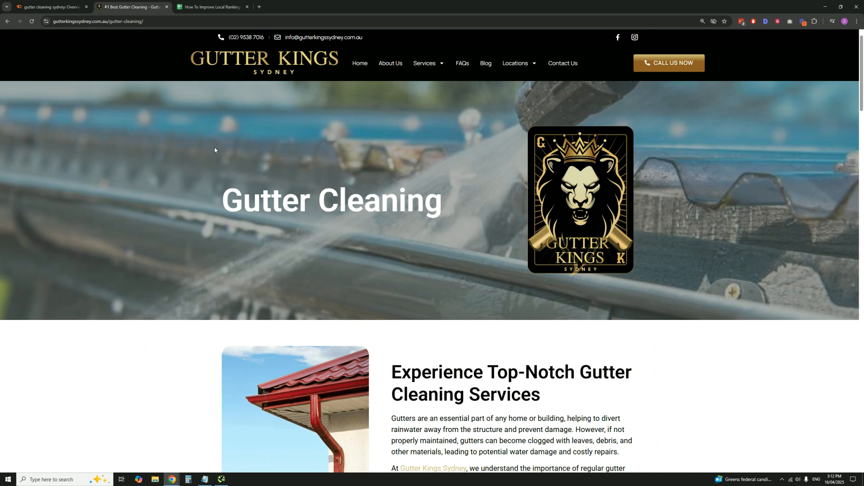
mouse_move(433, 62)
left_click(221, 480)
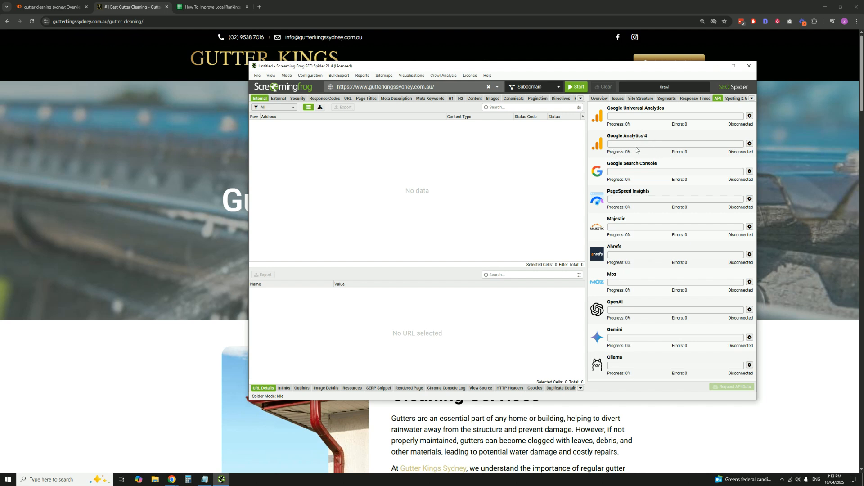
left_click(577, 88)
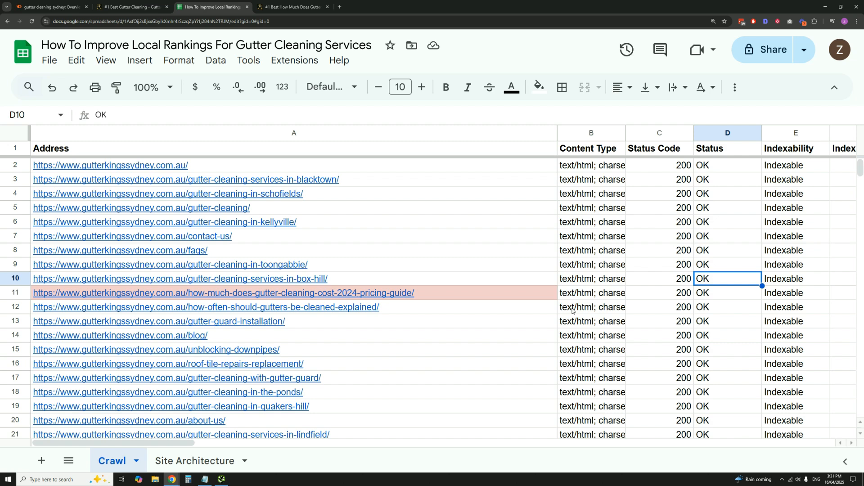
Check the page title and address of the 2024 pricing guide in row 11 of the Crawl sheet
mouse_move(552, 291)
scroll(502, 286, "right", 5)
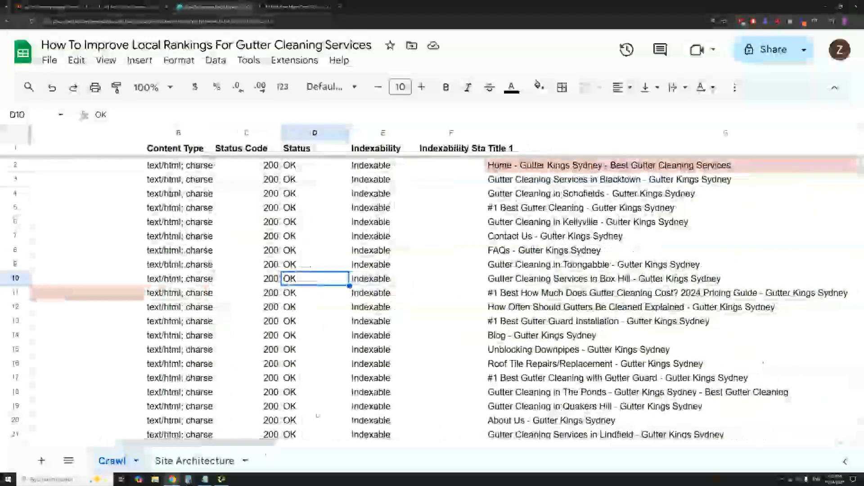
left_click(506, 295)
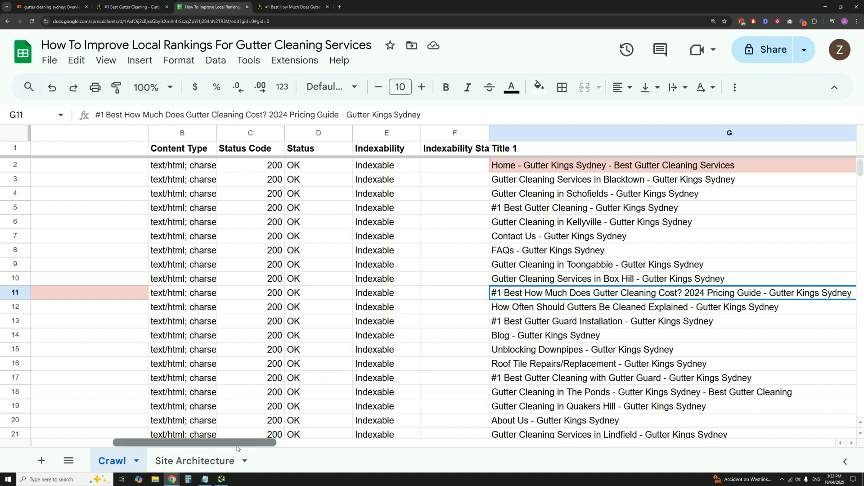
scroll(254, 445, "left", 10)
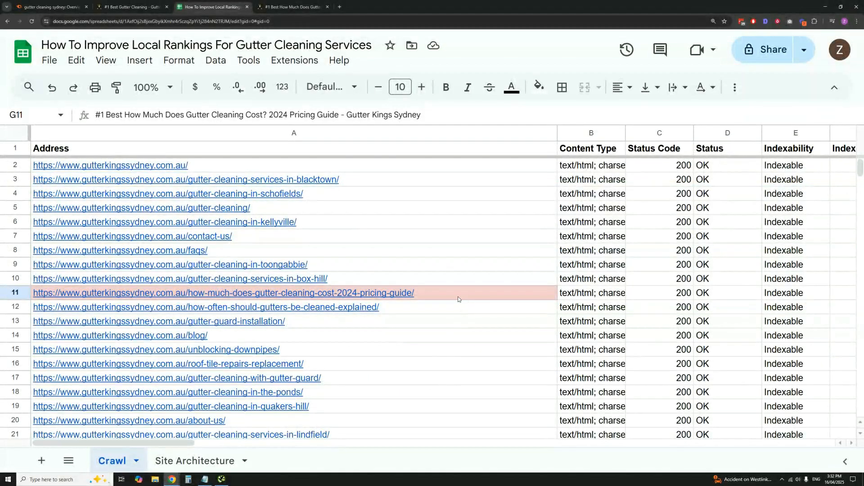
mouse_move(486, 296)
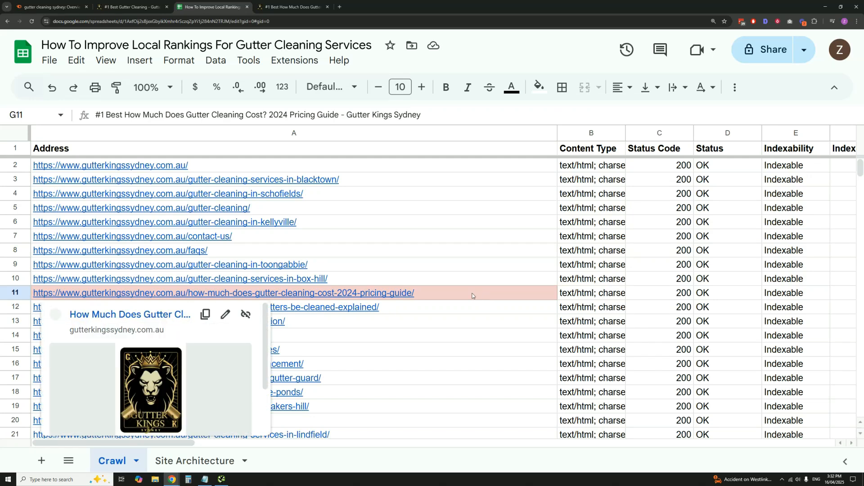
Bring up the 2024 gutter cleaning pricing guide article and skim its sections from the introduction to the roof slope considerations
key("ctrl+Tab")
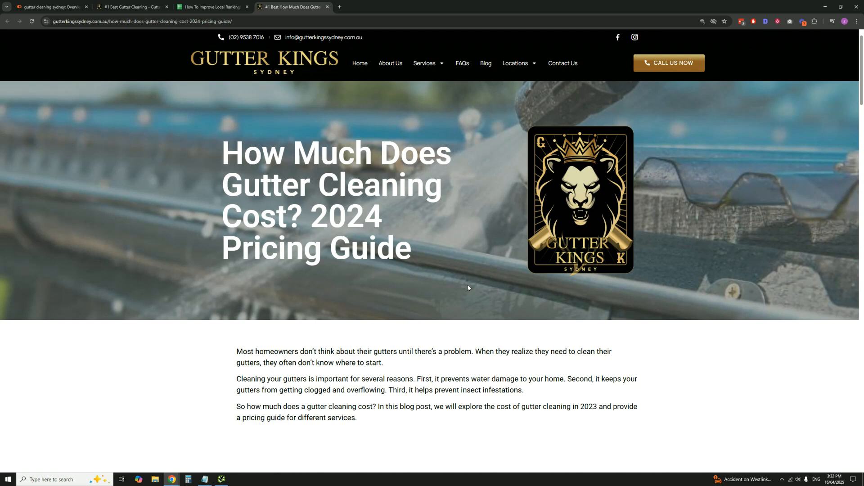
scroll(467, 287, "down", 6)
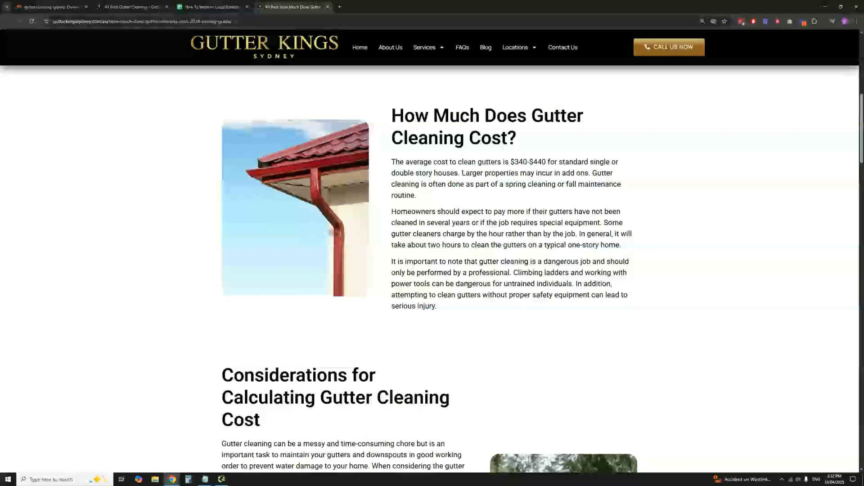
scroll(468, 287, "down", 3)
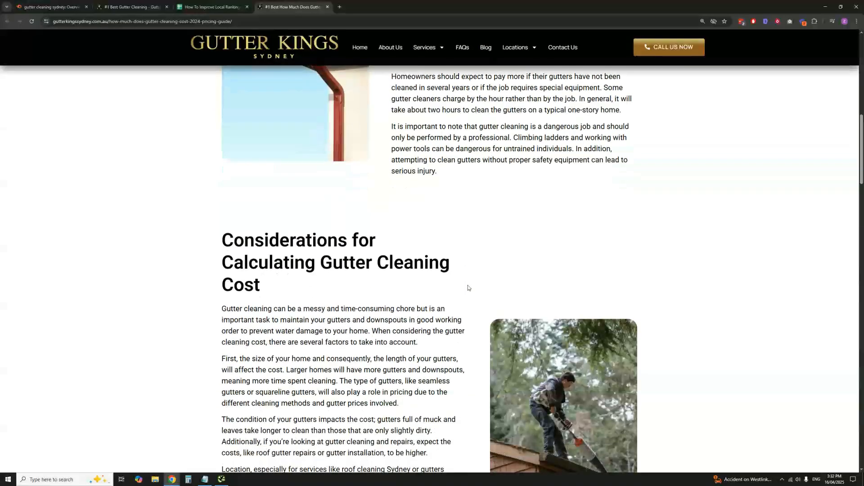
scroll(468, 283, "down", 4)
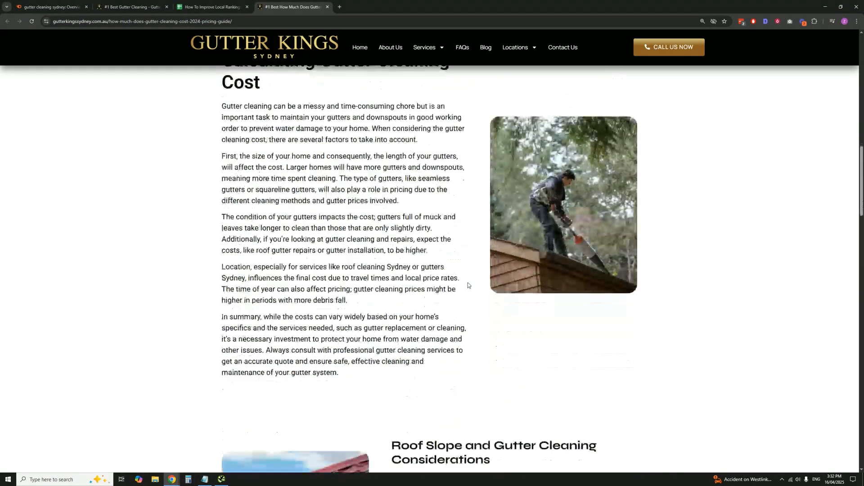
scroll(468, 282, "down", 3)
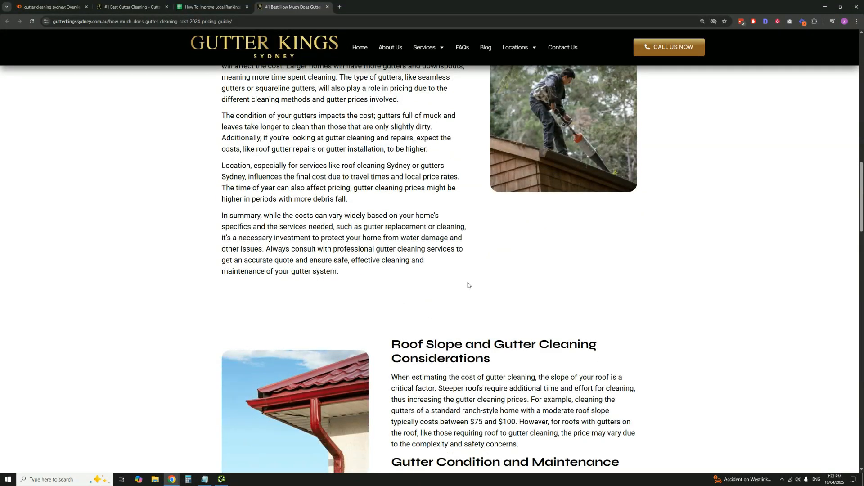
scroll(468, 285, "down", 1)
scroll(468, 288, "up", 12)
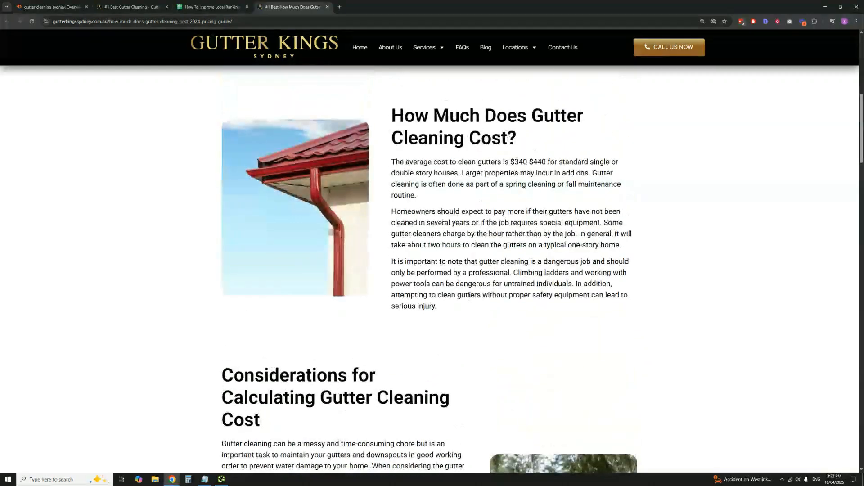
scroll(469, 295, "up", 6)
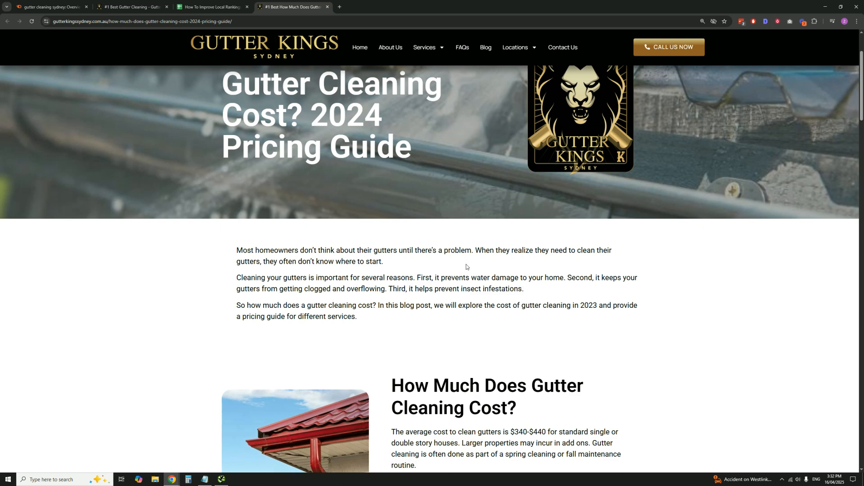
Examine the pricing guide's title, introduction and the "How Much Does Gutter Cleaning Cost?" section
scroll(465, 267, "down", 2)
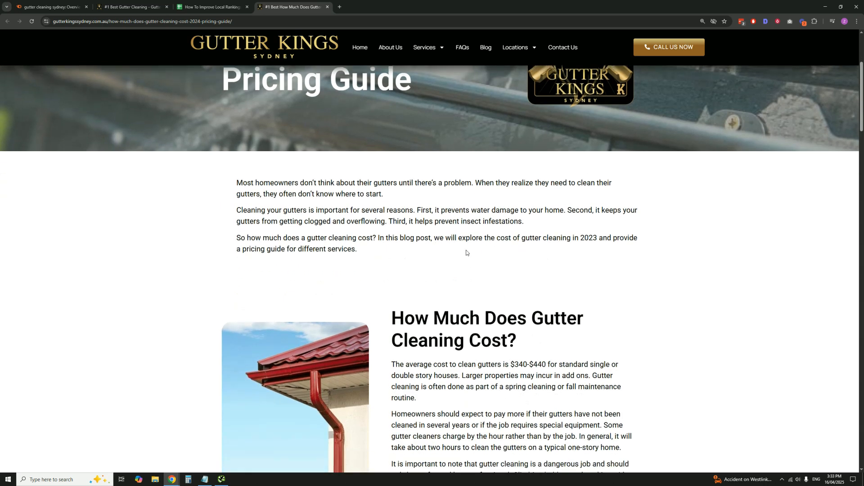
scroll(488, 198, "up", 2)
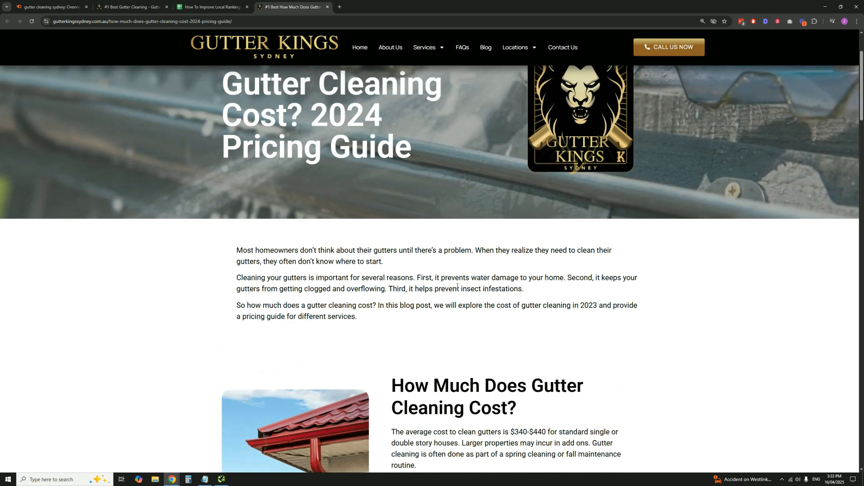
scroll(457, 287, "down", 1)
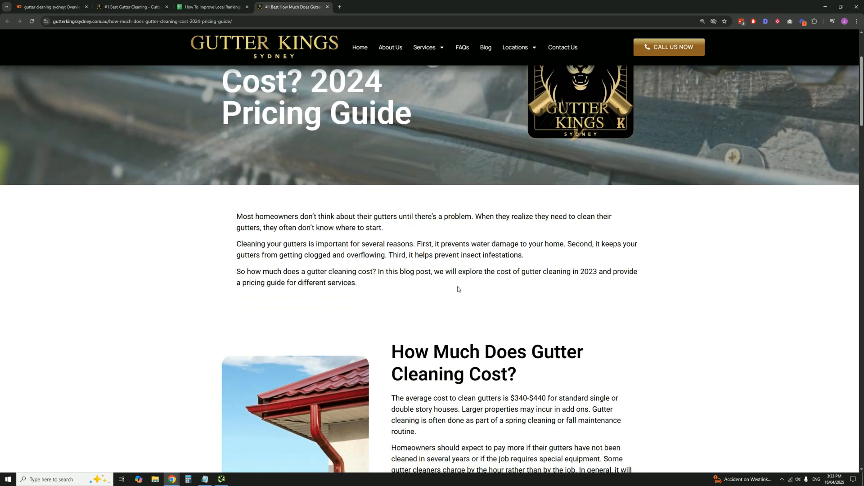
scroll(459, 289, "down", 2)
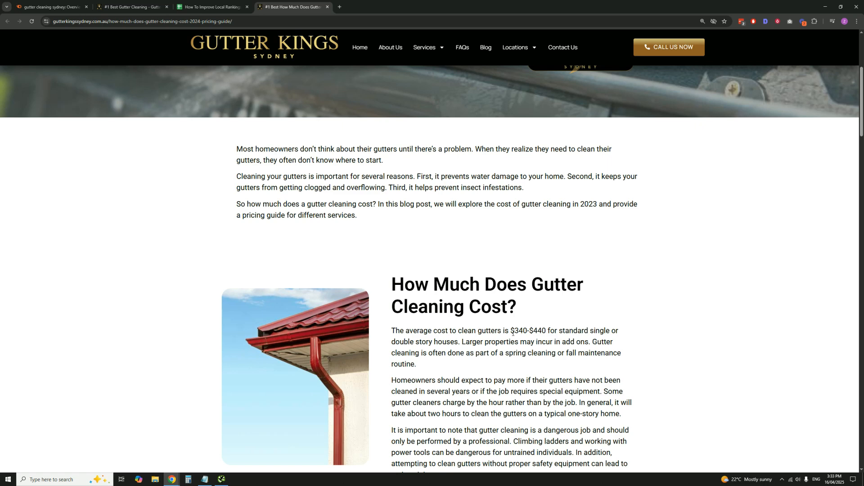
scroll(512, 330, "down", 3)
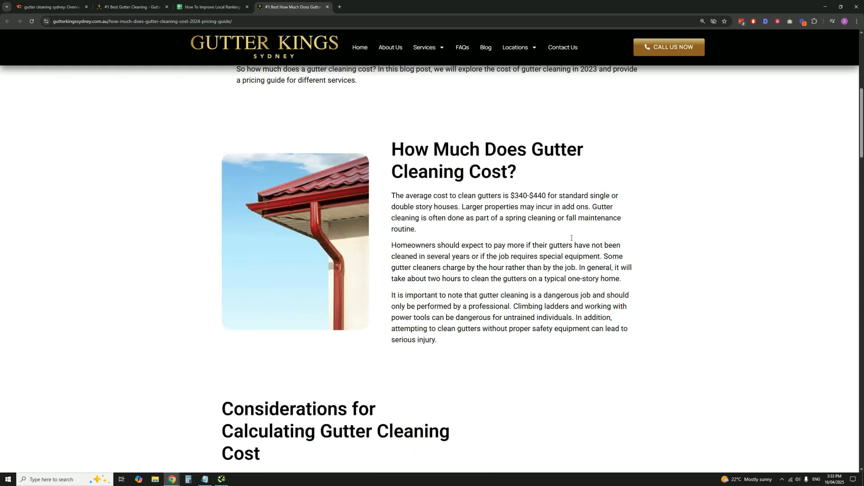
scroll(495, 225, "up", 8)
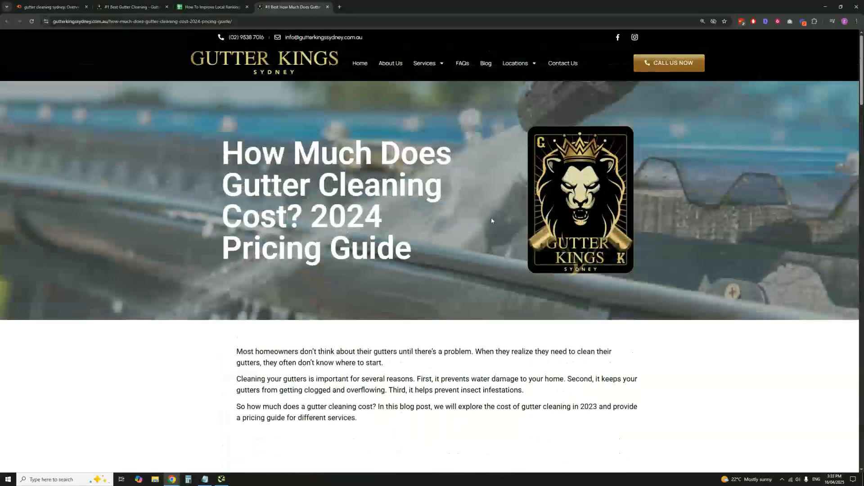
scroll(492, 221, "down", 6)
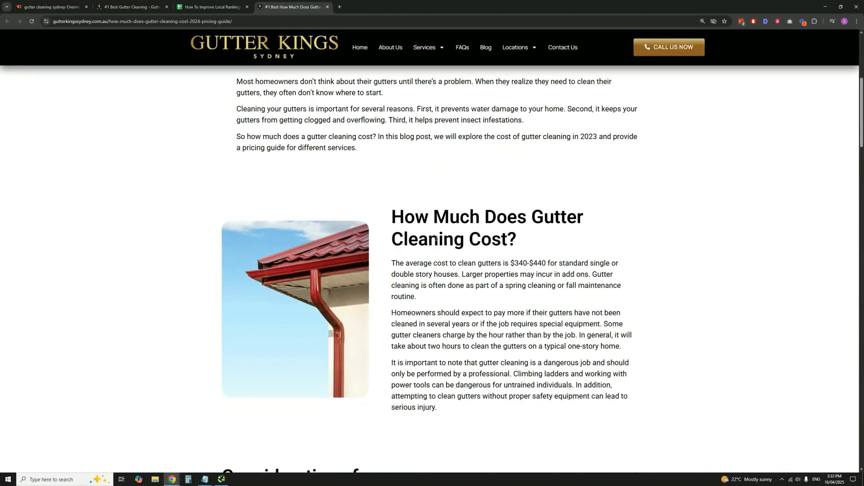
Review the pricing guide's full list of headings with the Detailed SEO extension
left_click(766, 21)
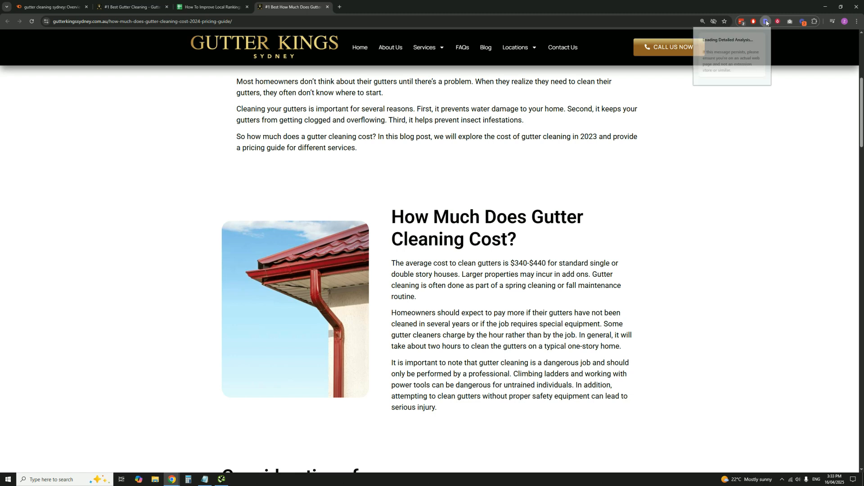
left_click(590, 45)
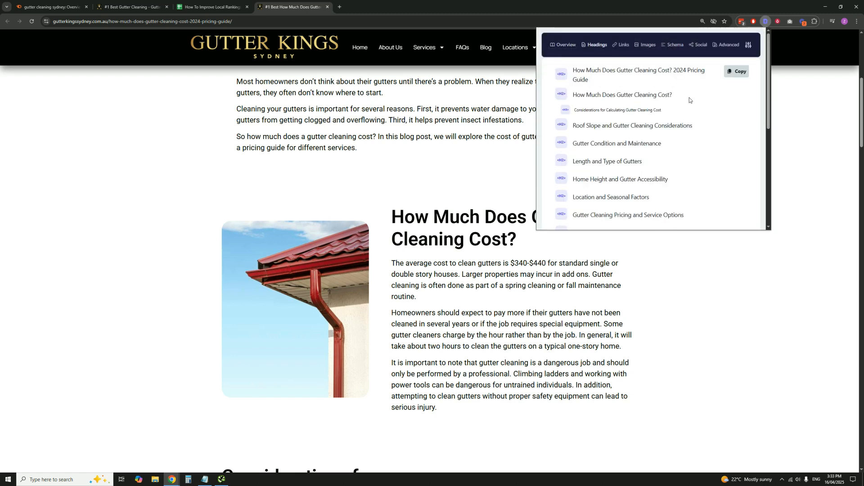
scroll(639, 52, "down", 2)
scroll(639, 52, "up", 1)
scroll(637, 89, "down", 1)
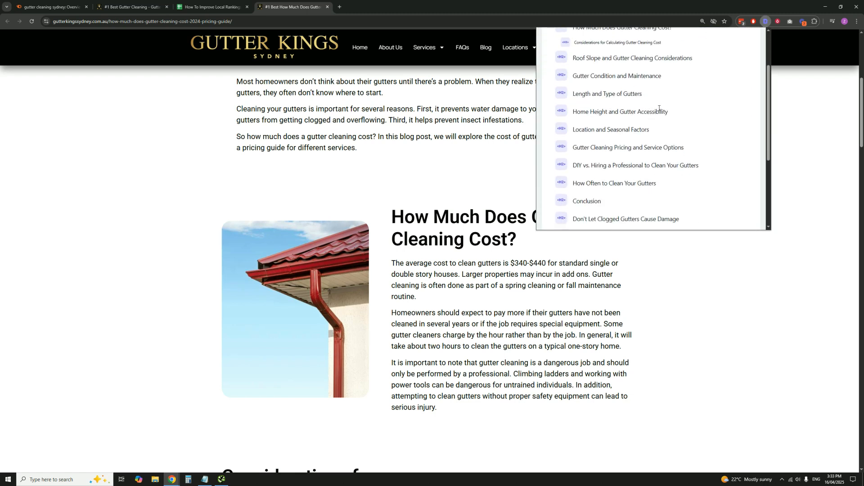
scroll(639, 135, "down", 3)
scroll(649, 144, "up", 5)
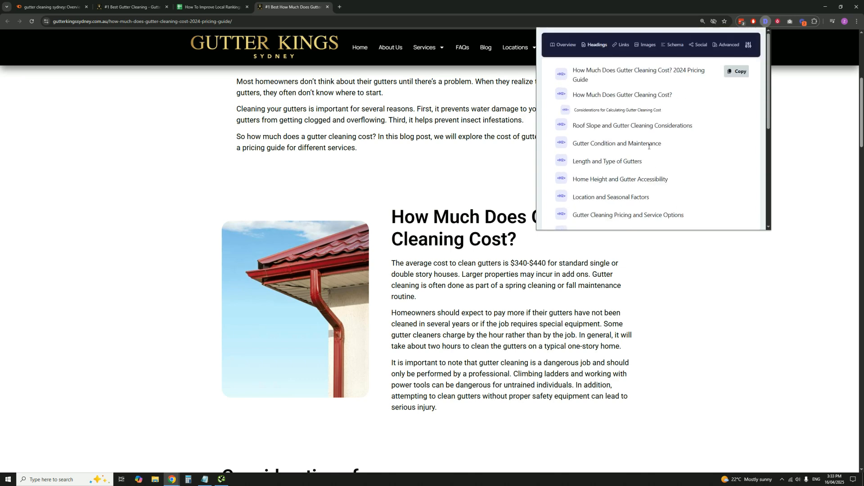
left_click(442, 176)
Open the /category/uncategorized/ page from row 33 of the Crawl sheet and look through its listed posts
key("ctrl+shift+Tab")
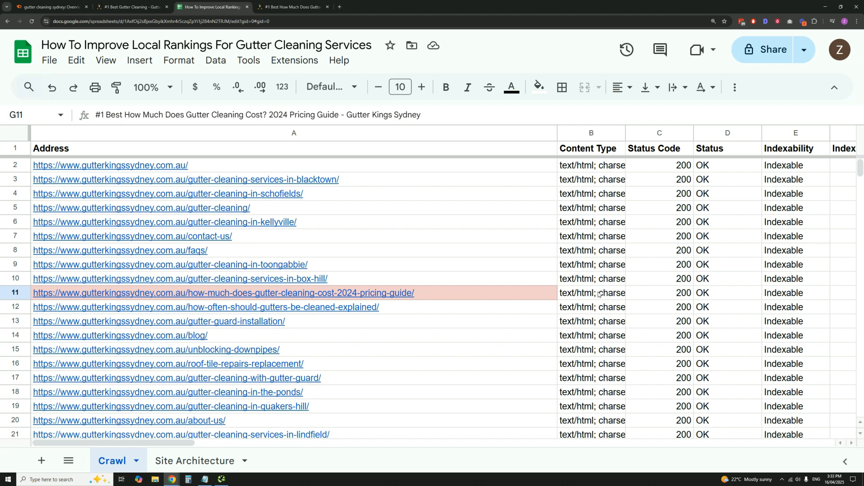
scroll(601, 288, "down", 2)
scroll(605, 279, "down", 3)
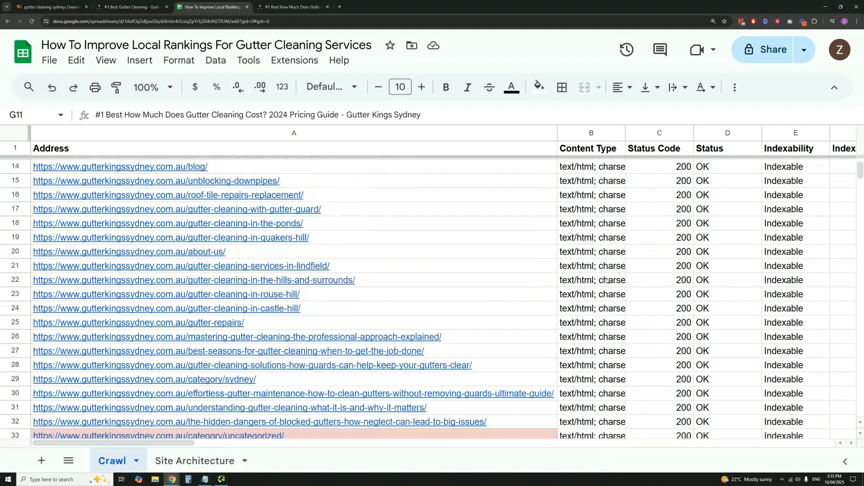
scroll(606, 280, "down", 3)
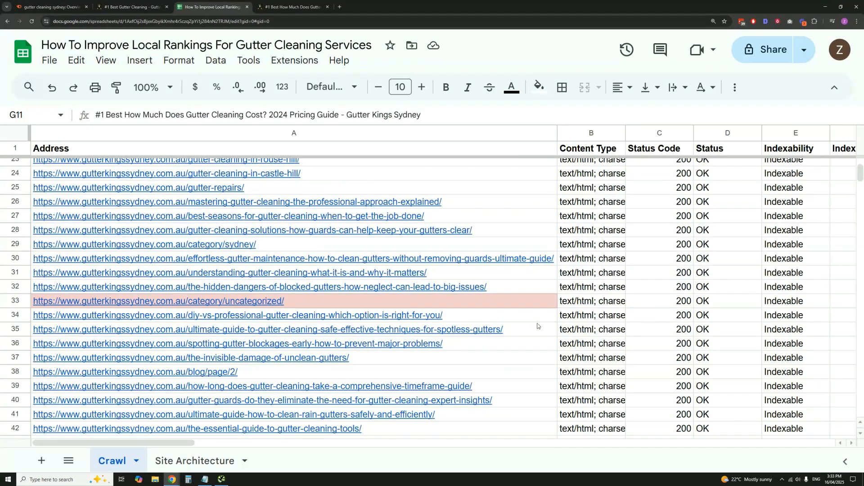
mouse_move(540, 303)
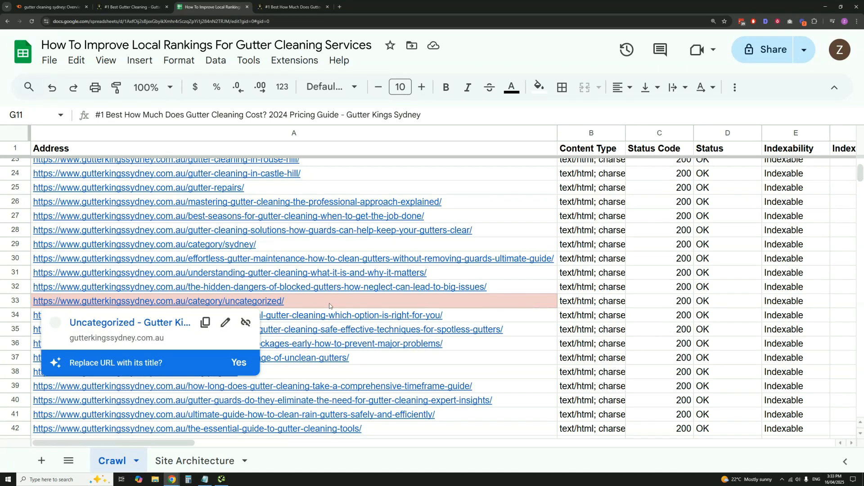
left_click(284, 302)
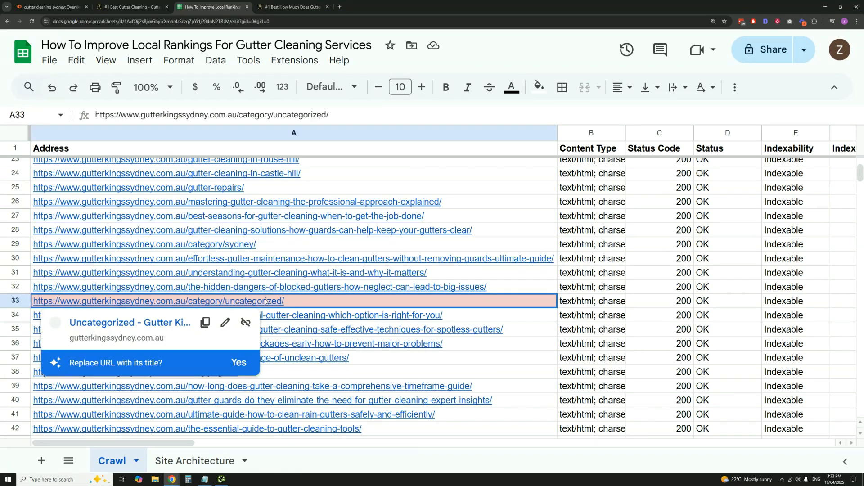
left_click(157, 322)
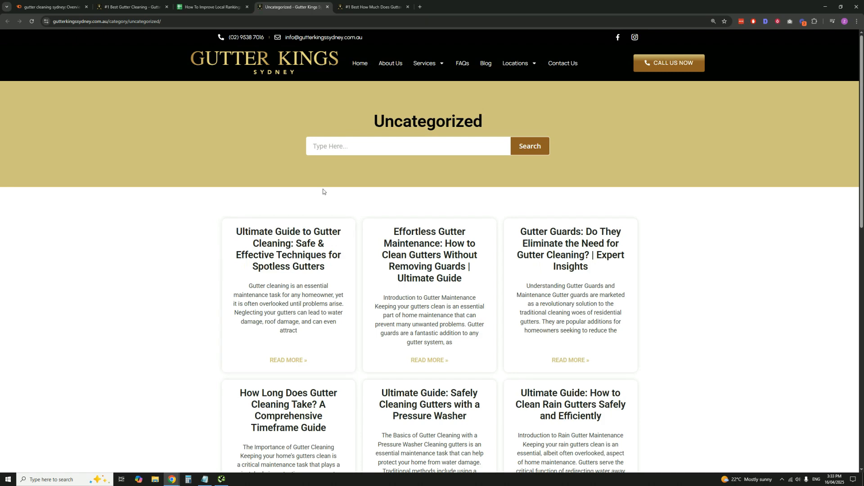
scroll(333, 179, "down", 9)
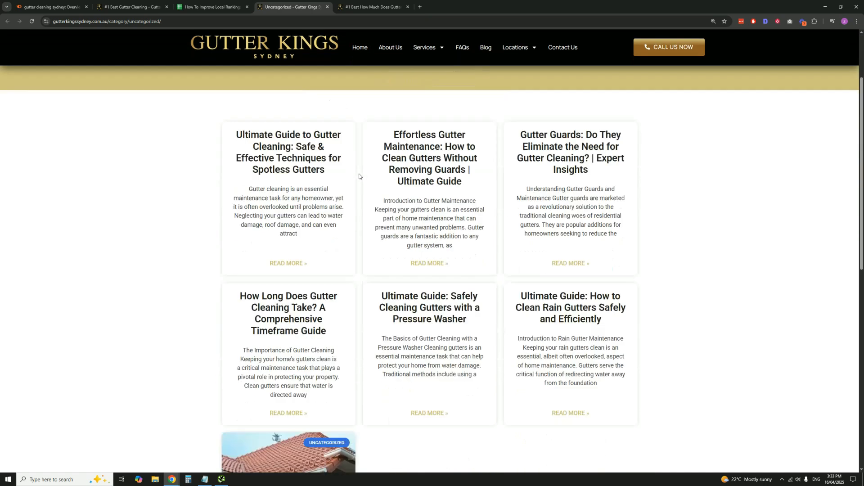
scroll(377, 200, "up", 9)
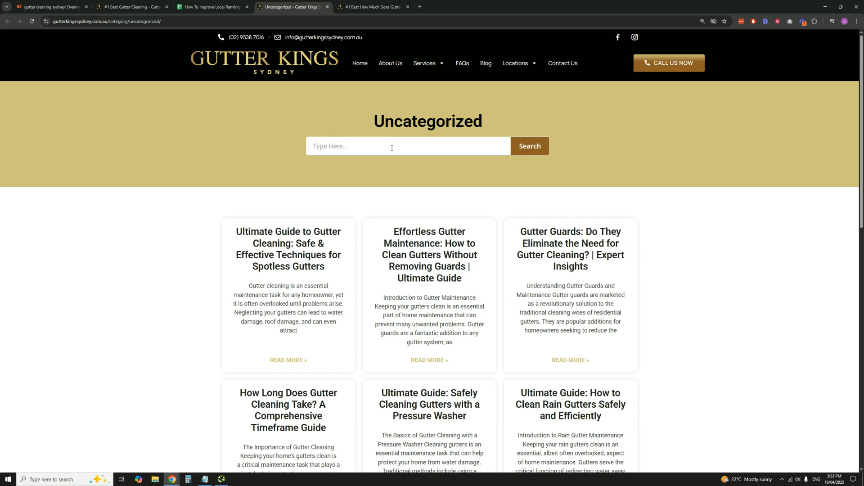
Skim the remaining post cards on the Uncategorized category page
scroll(411, 154, "down", 3)
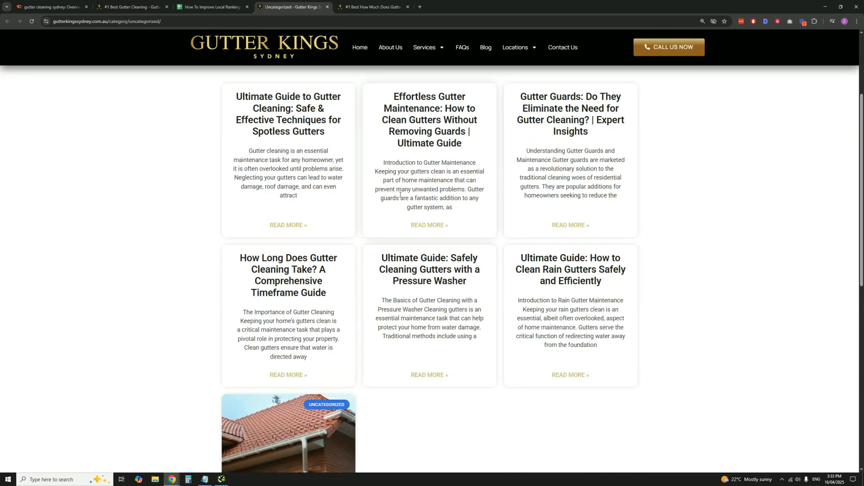
scroll(400, 193, "down", 1)
scroll(412, 144, "up", 5)
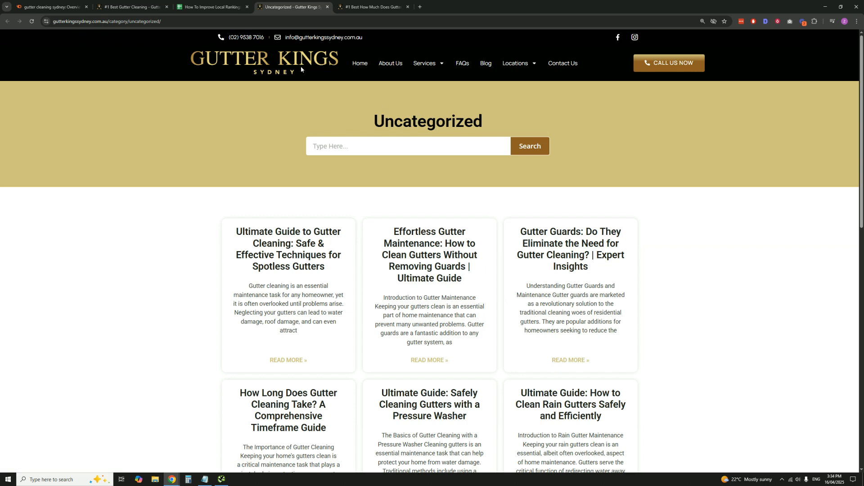
Return to the Crawl sheet and check the homepage's entry in the Title 1 column at G2
left_click(201, 3)
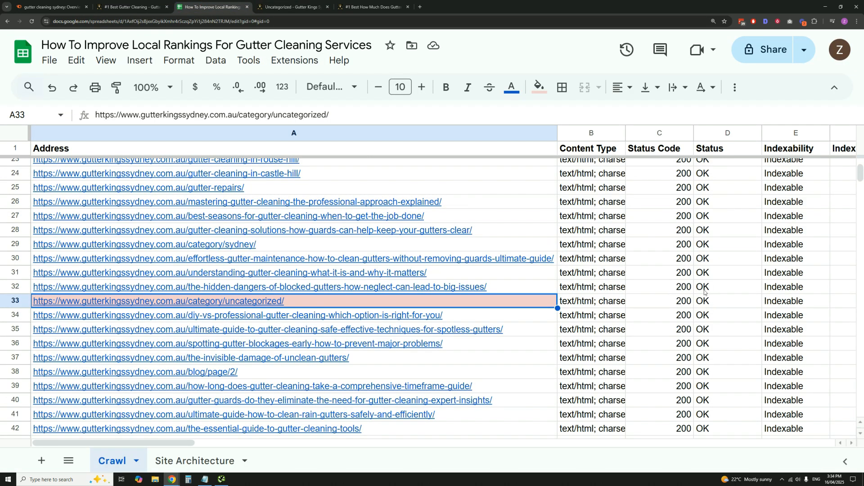
scroll(680, 306, "down", 2)
scroll(675, 270, "up", 10)
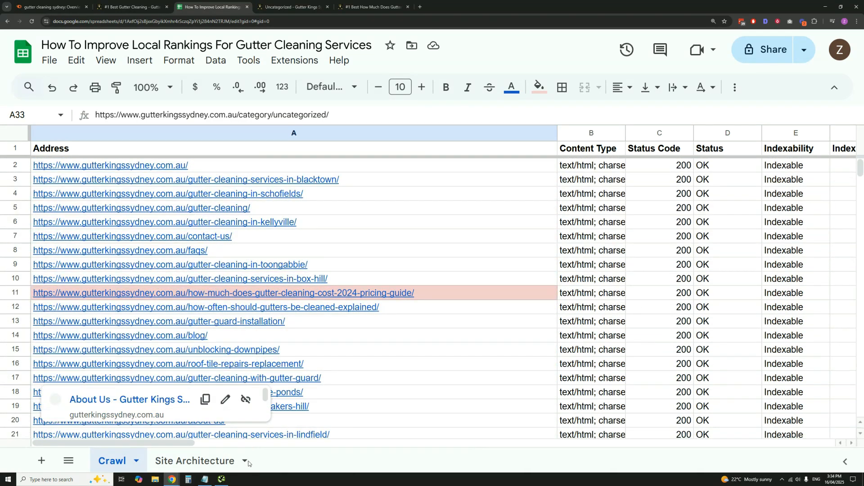
left_click_drag(191, 448, 281, 457)
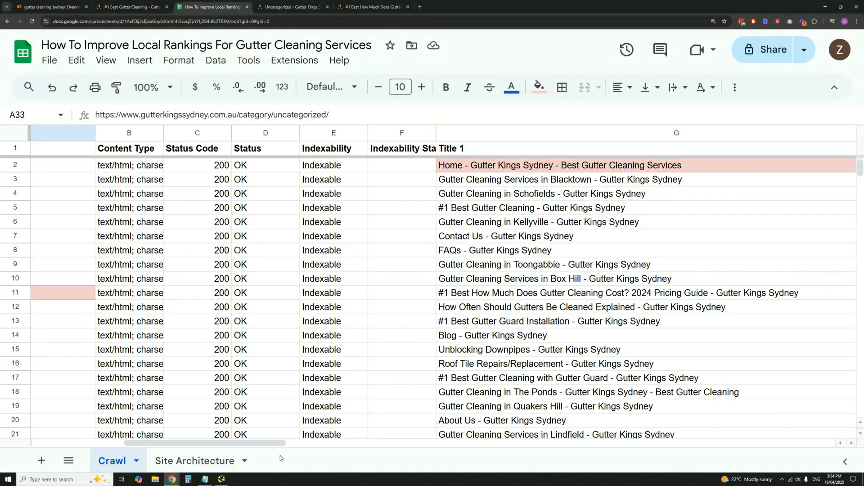
left_click(530, 170)
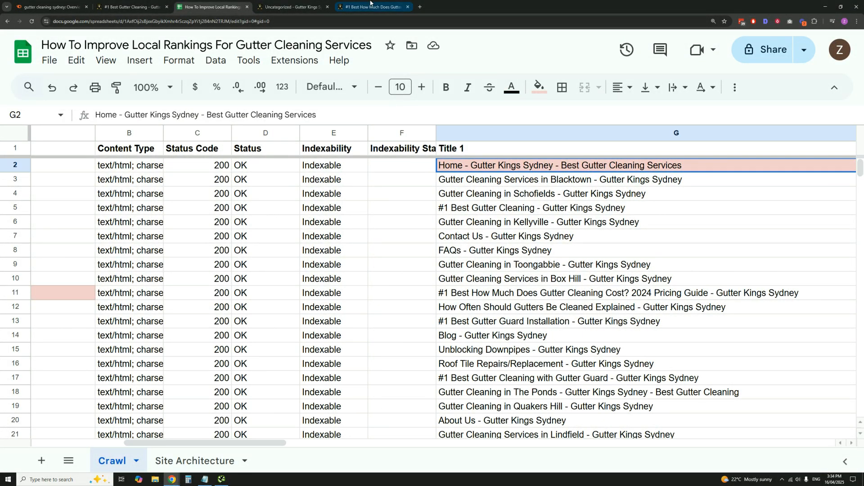
Go back to the 2024 pricing guide article and open the site's homepage from it
left_click(346, 7)
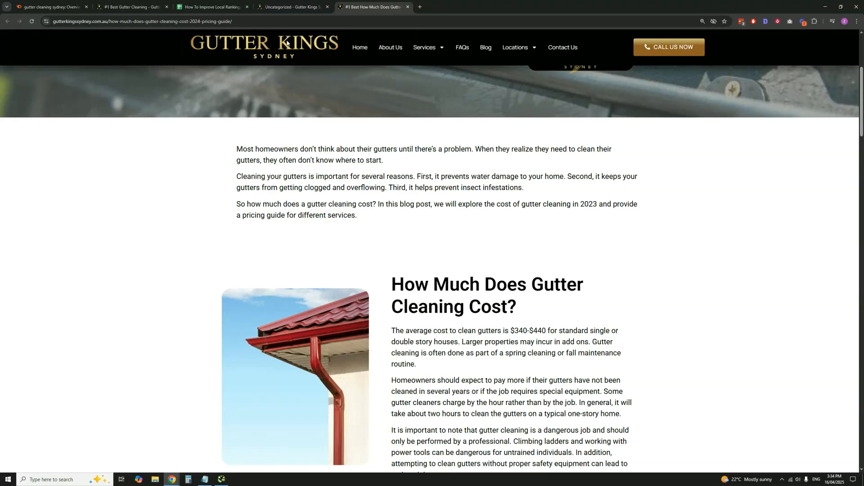
scroll(287, 43, "up", 5)
left_click(360, 64)
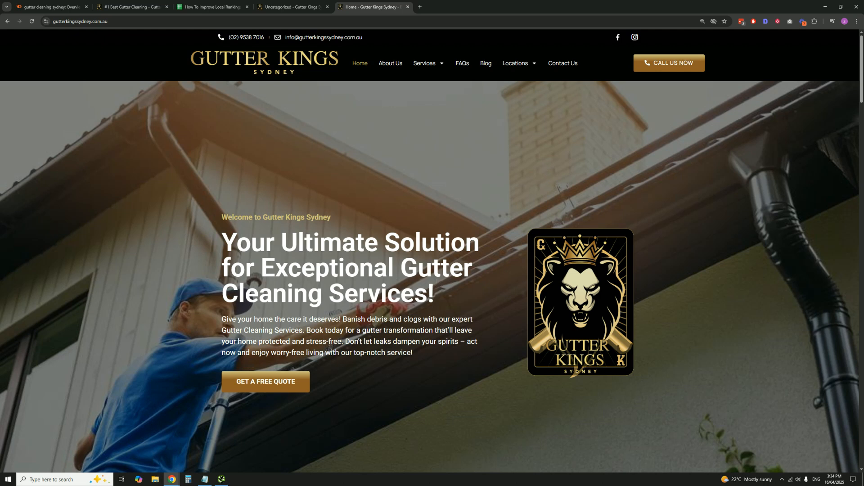
Review the homepage's title, description and full list of headings with the Detailed SEO extension
left_click(765, 21)
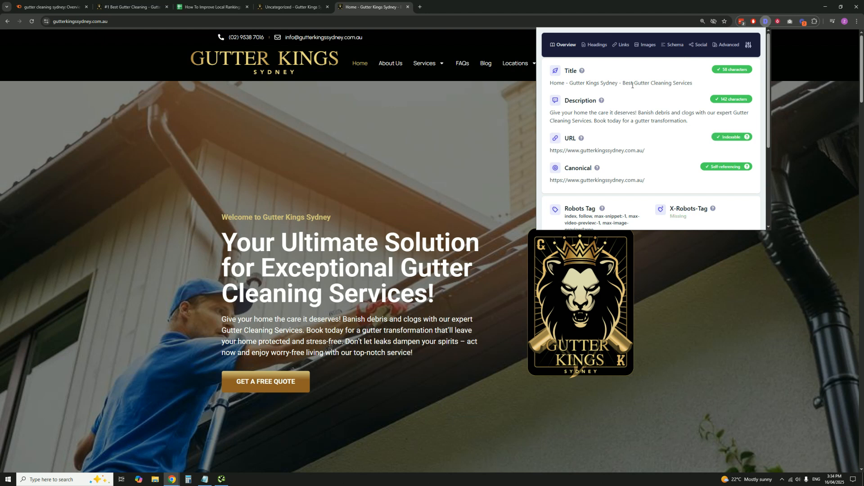
left_click(593, 45)
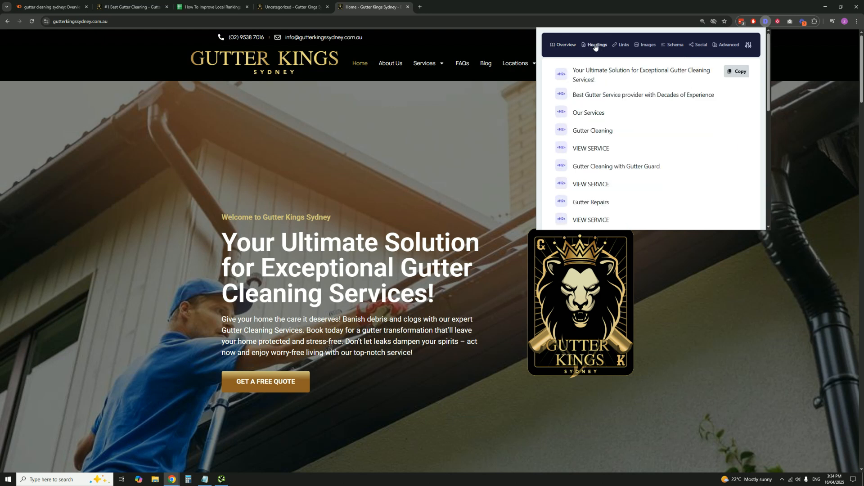
scroll(596, 184, "down", 8)
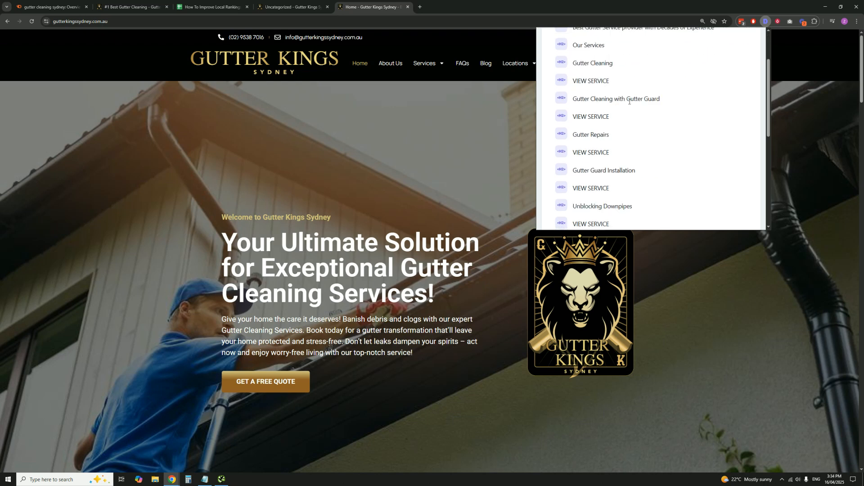
scroll(639, 99, "up", 15)
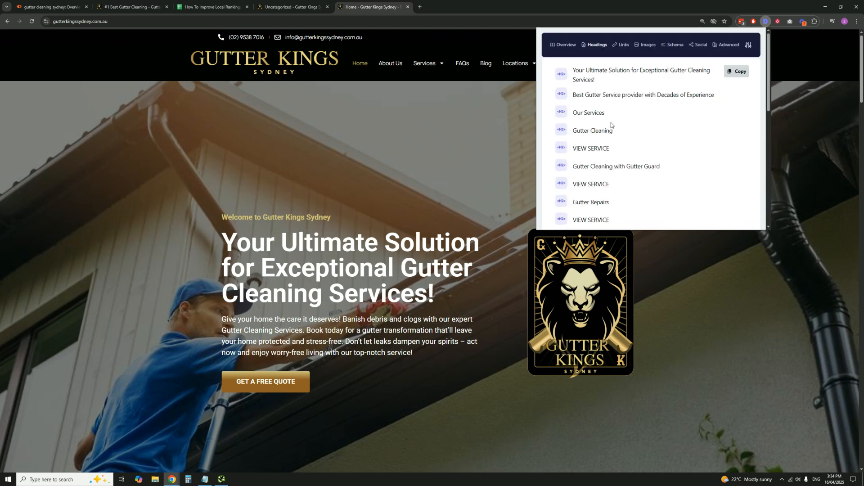
left_click(450, 123)
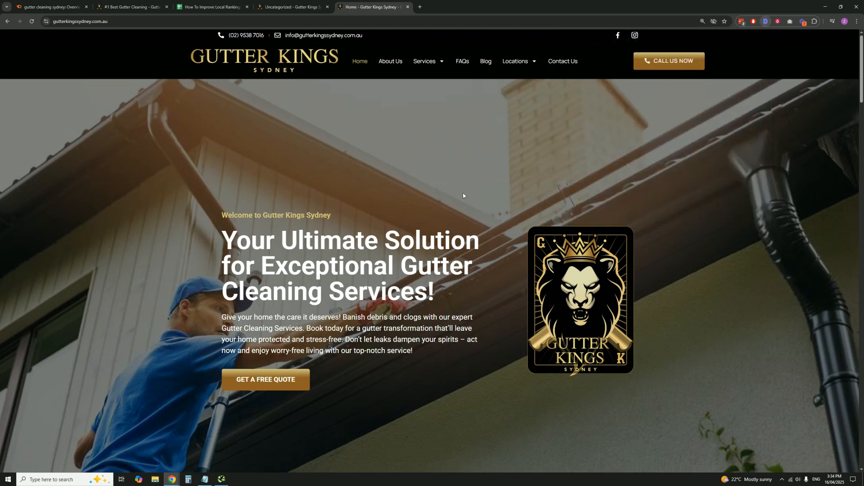
Examine the services listed in the homepage's navigation and the service cards in its "Our Services" section
scroll(462, 192, "down", 2)
scroll(489, 156, "up", 2)
mouse_move(431, 64)
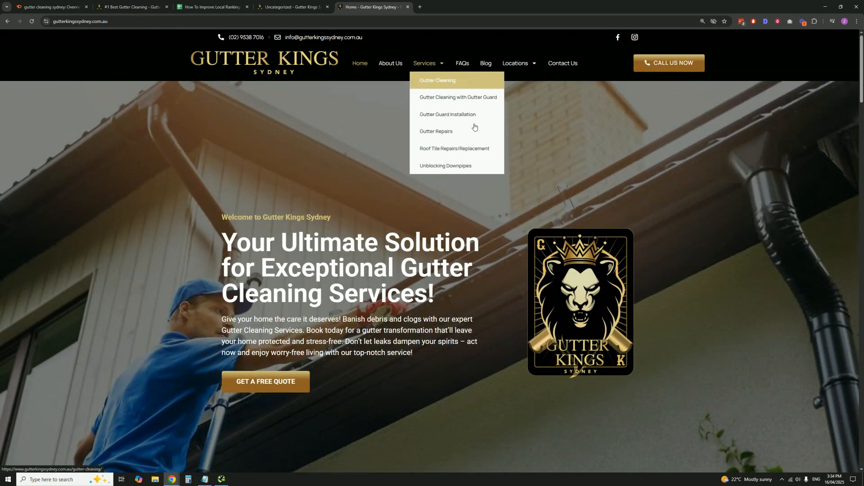
scroll(468, 144, "down", 2)
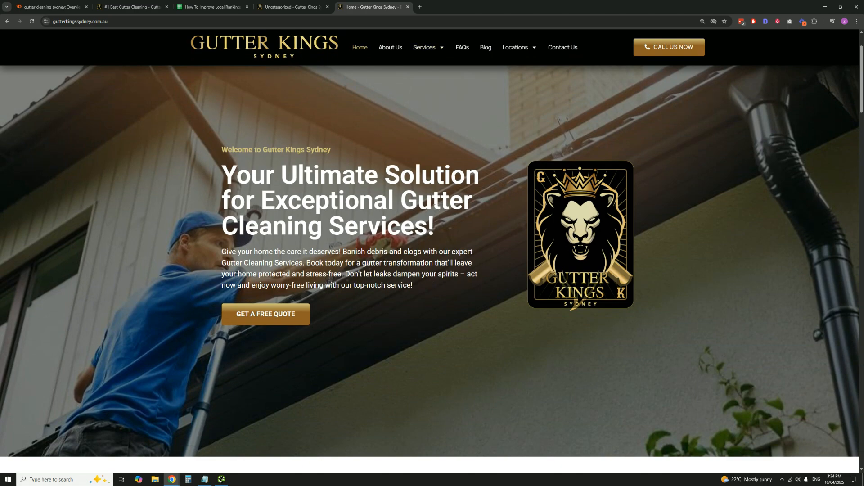
scroll(460, 209, "down", 10)
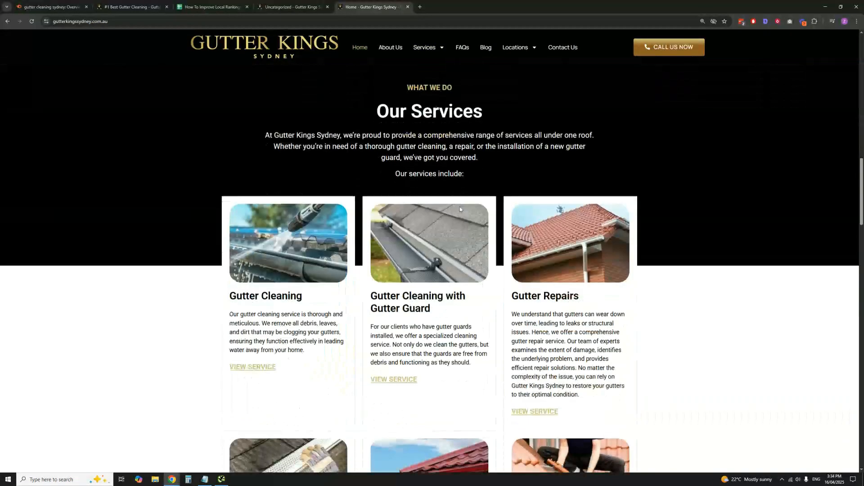
scroll(460, 208, "down", 2)
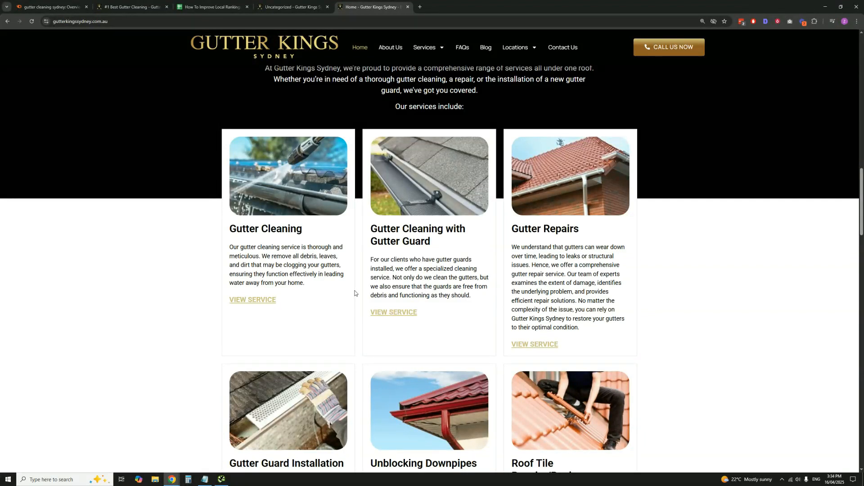
scroll(356, 293, "down", 3)
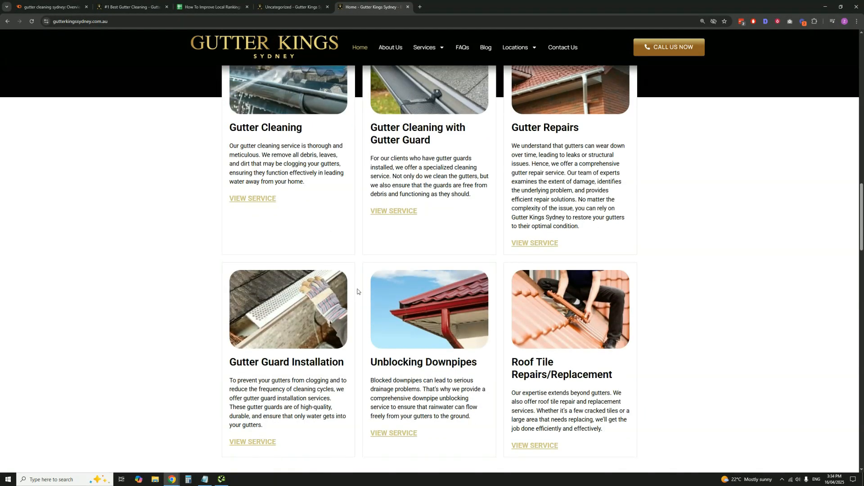
scroll(497, 322, "down", 1)
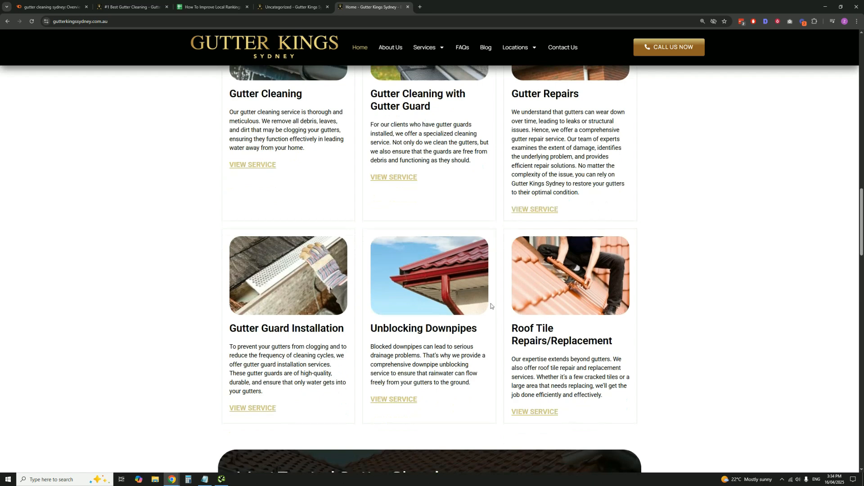
scroll(324, 193, "up", 3)
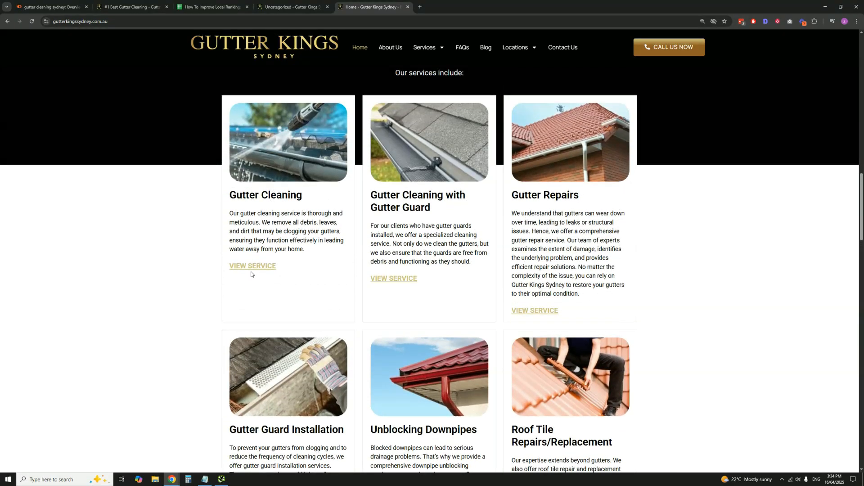
Open the Gutter Cleaning service page from its homepage card and skim its content down to the contact form
left_click(254, 267)
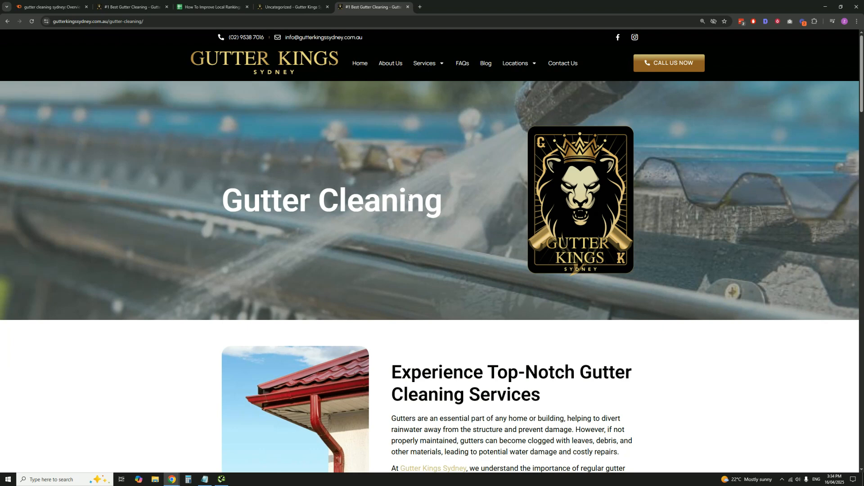
scroll(674, 151, "down", 3)
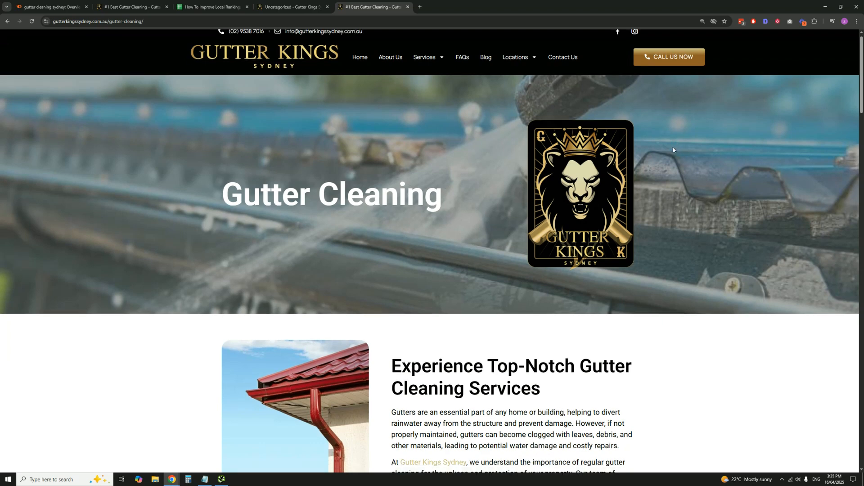
scroll(674, 150, "down", 2)
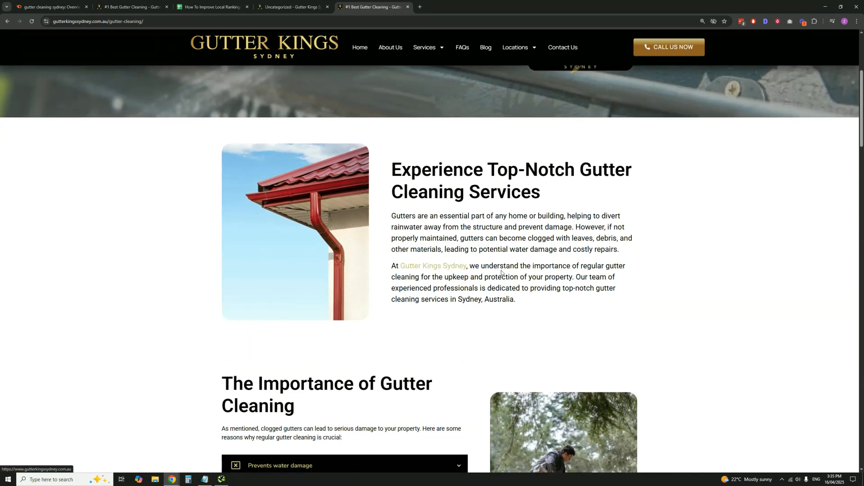
scroll(501, 272, "down", 7)
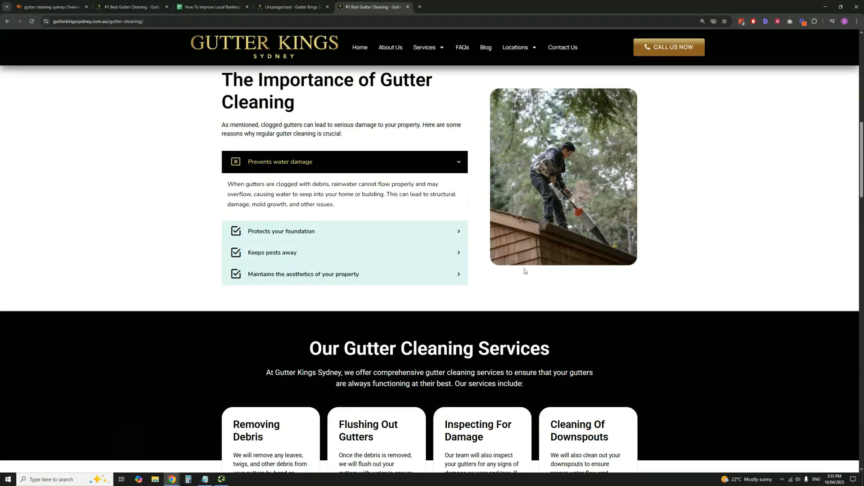
scroll(524, 272, "down", 7)
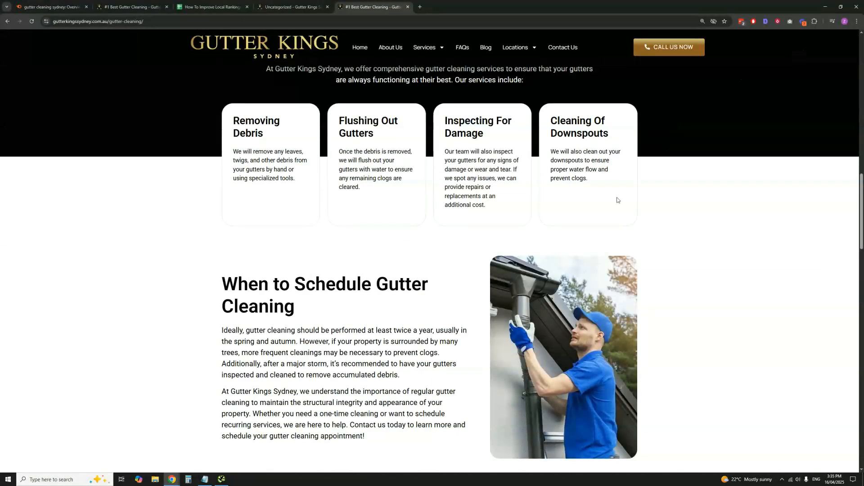
scroll(617, 200, "down", 20)
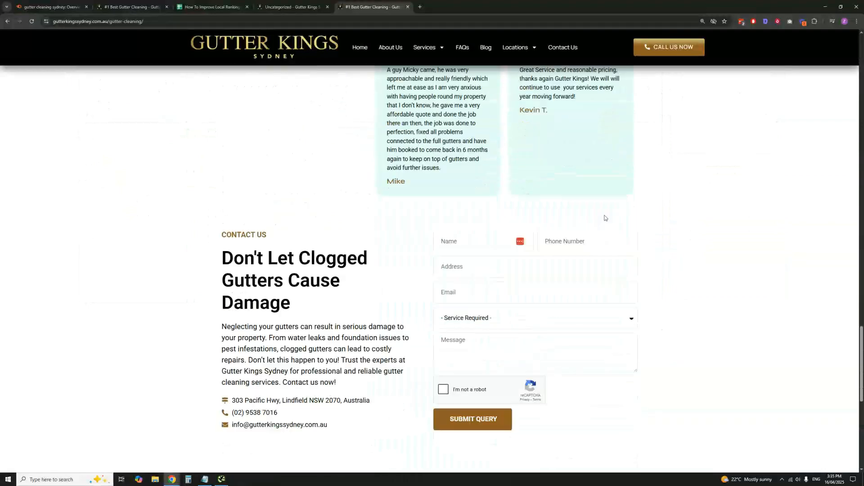
scroll(649, 234, "up", 20)
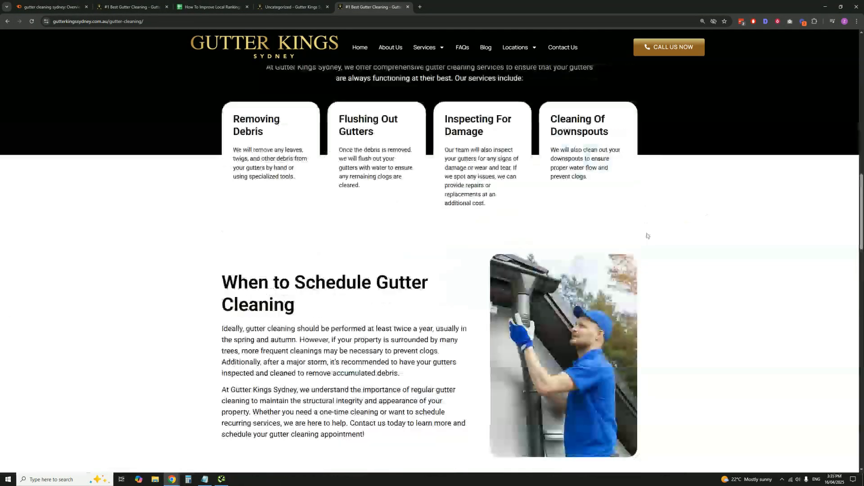
scroll(648, 236, "up", 15)
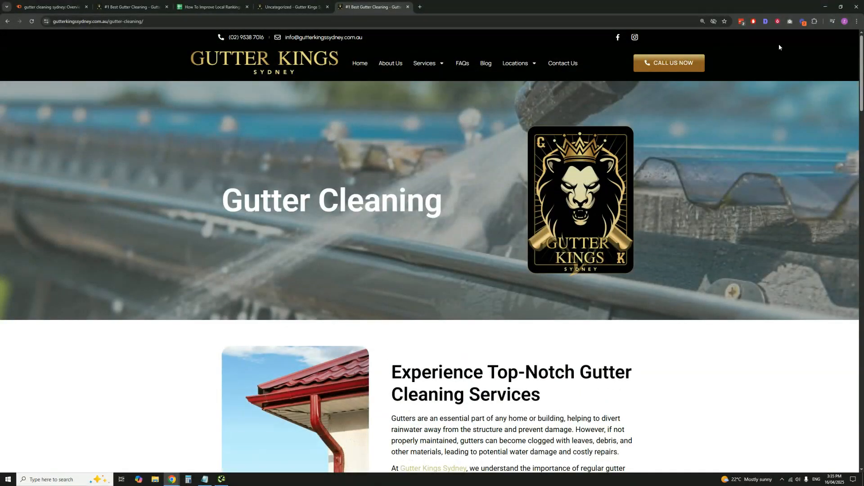
Review the Gutter Cleaning page's title, description and headings with the Detailed SEO extension
left_click(765, 22)
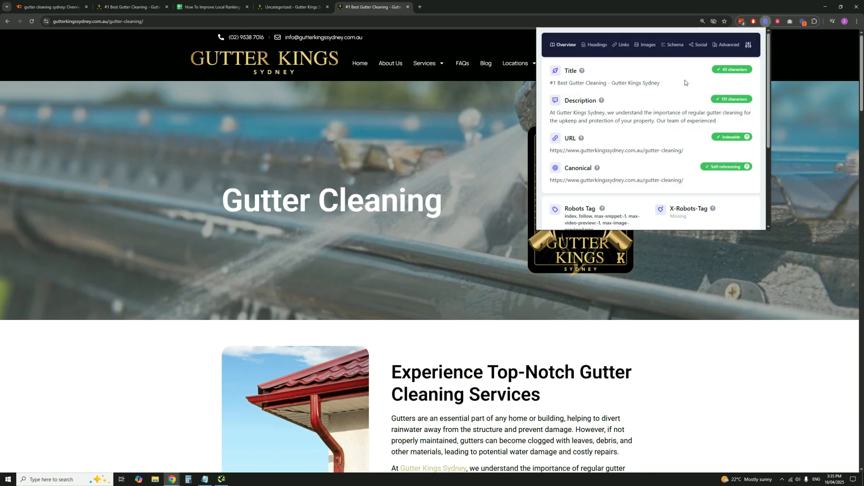
left_click(598, 46)
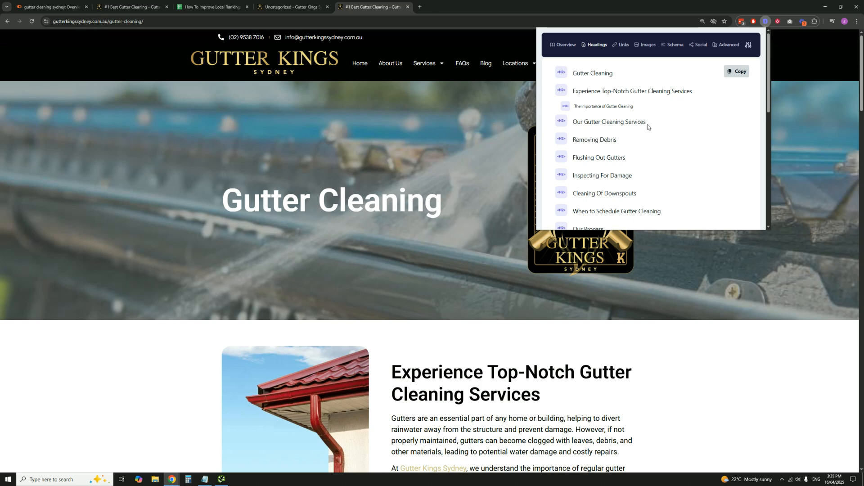
scroll(593, 170, "down", 4)
scroll(594, 170, "up", 4)
left_click(382, 169)
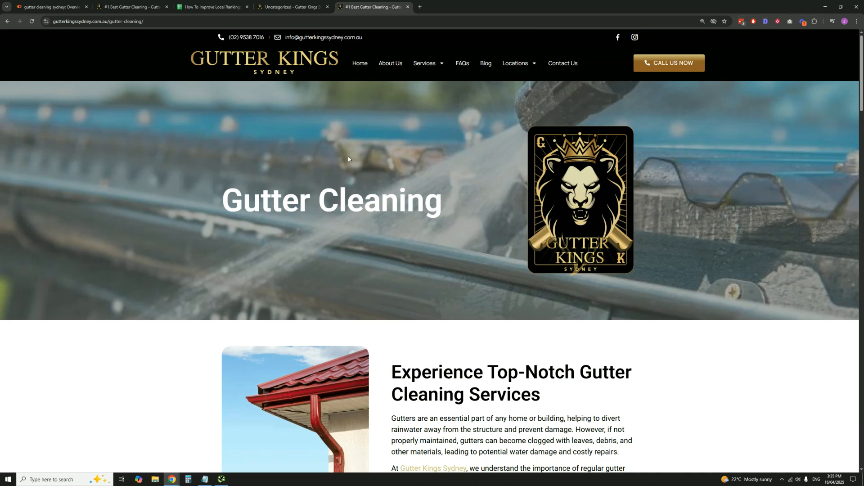
Return to the homepage and recheck its title and description in the Detailed SEO extension
left_click(7, 21)
scroll(328, 225, "up", 15)
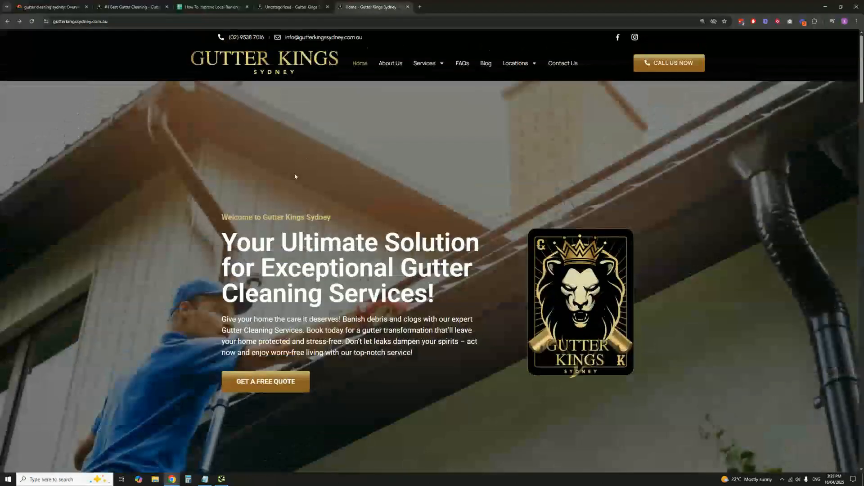
left_click(765, 21)
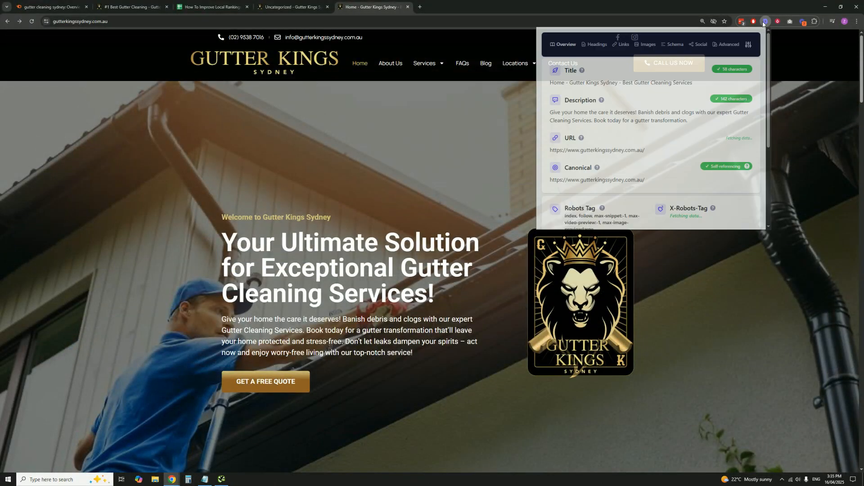
left_click(397, 177)
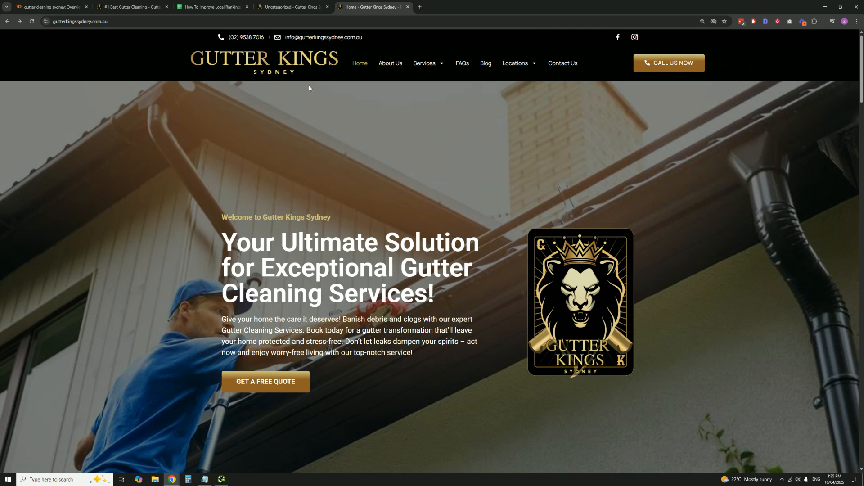
Skim the homepage down to its service cards and compare the Gutter Cleaning, Gutter Guard and Gutter Repairs entries
scroll(433, 258, "down", 15)
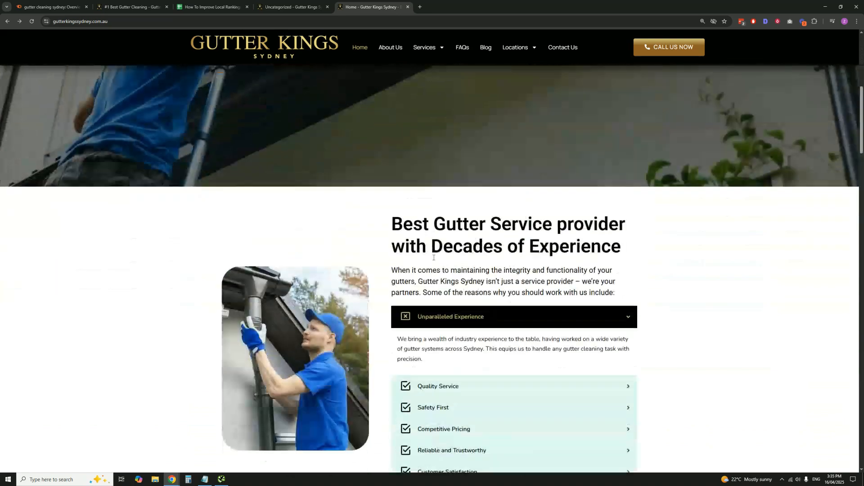
scroll(429, 257, "down", 3)
scroll(432, 248, "up", 2)
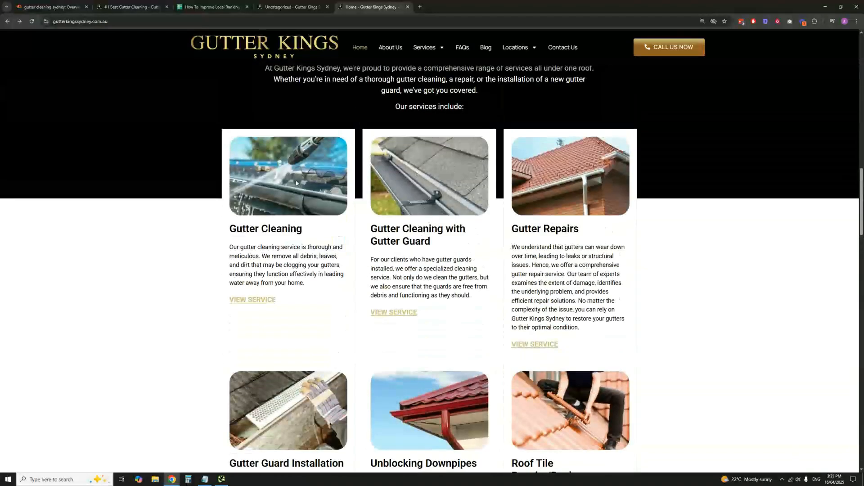
scroll(525, 244, "down", 2)
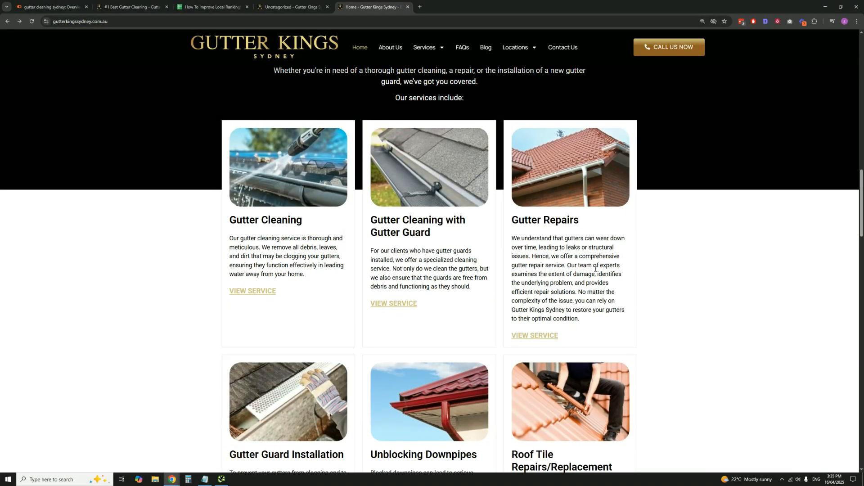
scroll(656, 370, "up", 2)
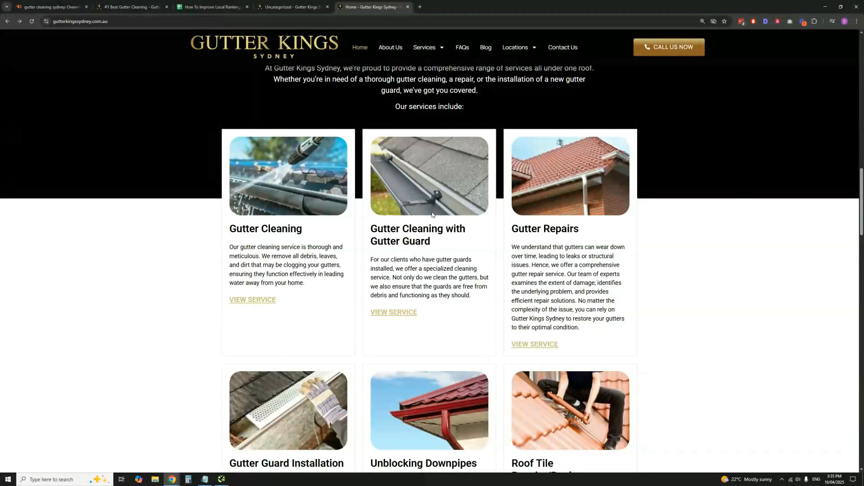
Return to the crawl spreadsheet in Google Sheets and review the suburb page URLs in the Address column
left_click(213, 4)
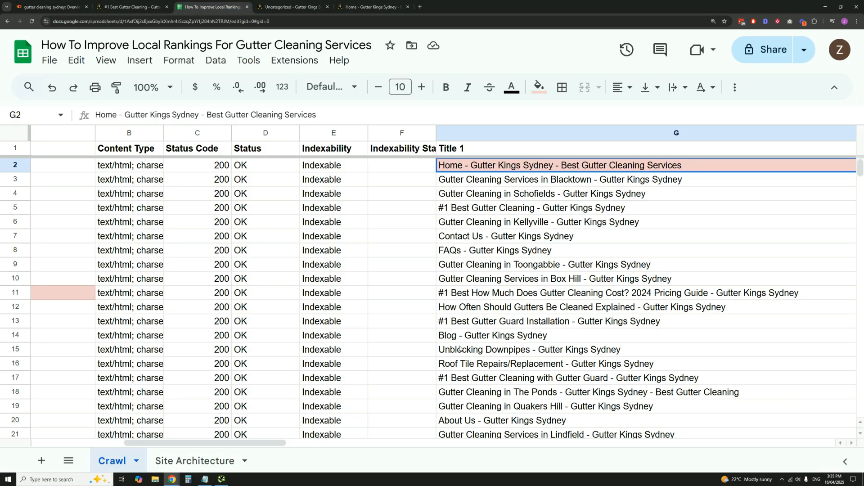
left_click_drag(274, 444, 176, 444)
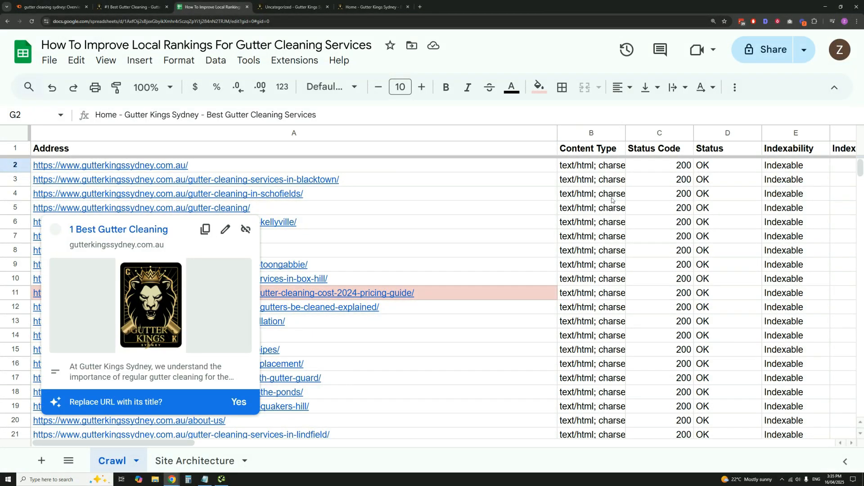
left_click(575, 183)
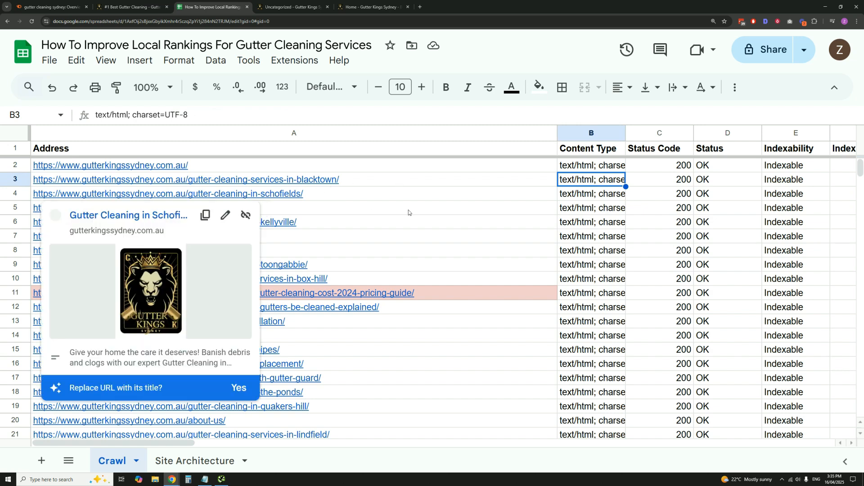
left_click(573, 222)
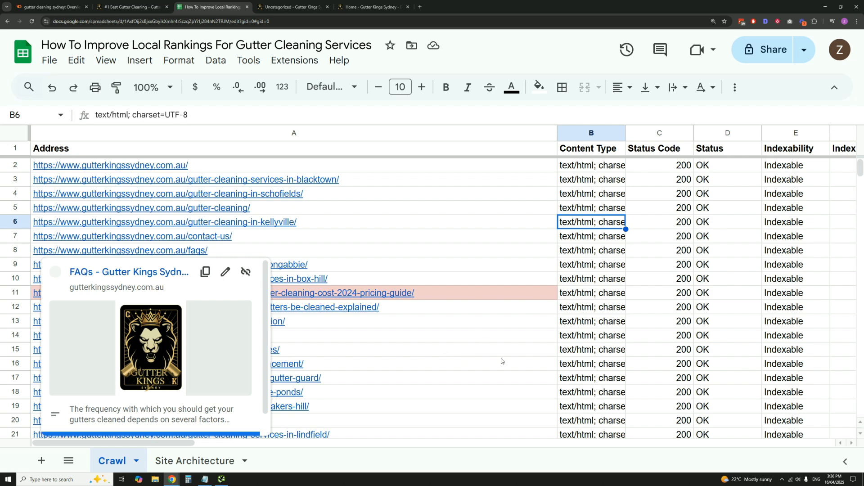
left_click(594, 180)
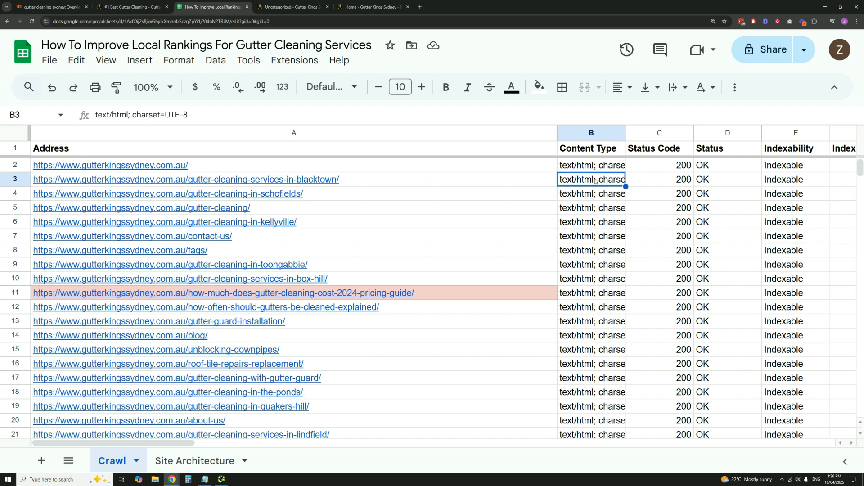
Move along the Blacktown page's row to examine its Title 1 entry against the other suburb page titles
key("Left")
key("Right")
key("Right")
key("Right")
key("Right")
key("Right")
key("Right")
key("Right")
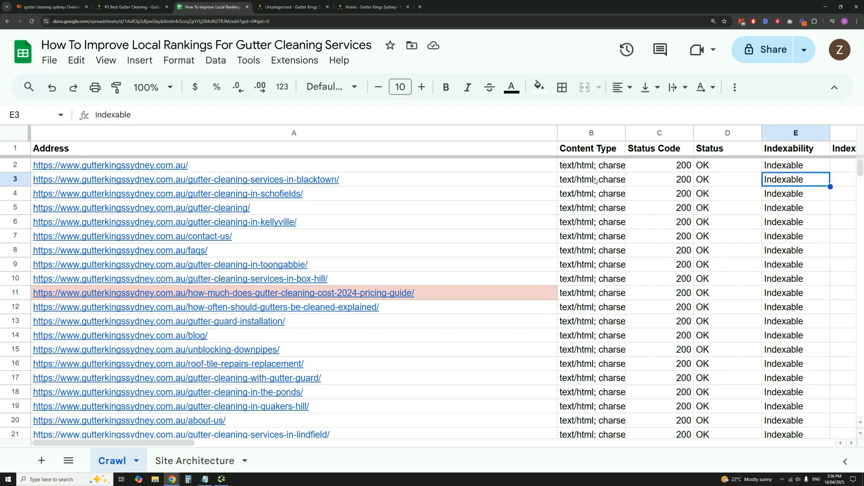
key("Left")
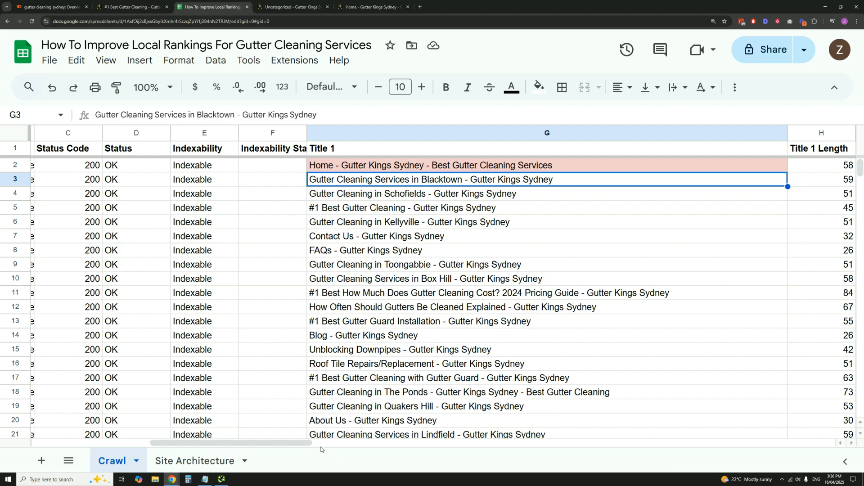
Compare the Blacktown and Schofields entries in the Meta Description 1 column, then return to the page titles
left_click_drag(303, 447, 381, 448)
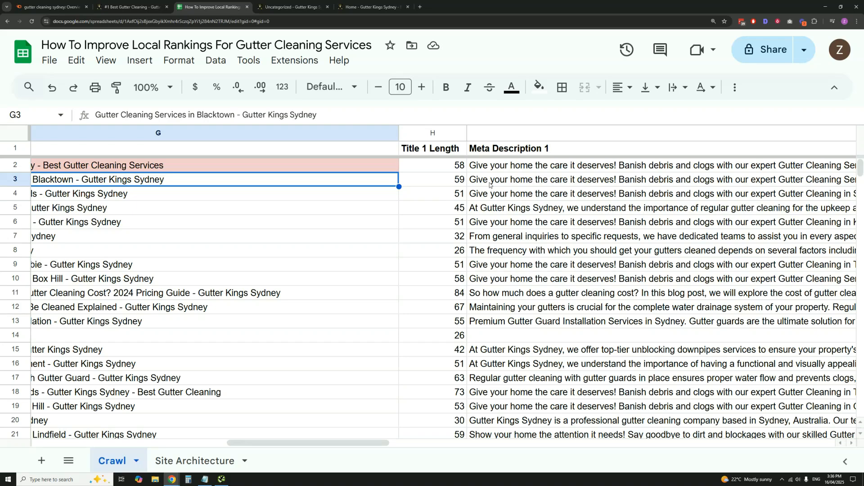
left_click_drag(490, 182, 492, 194)
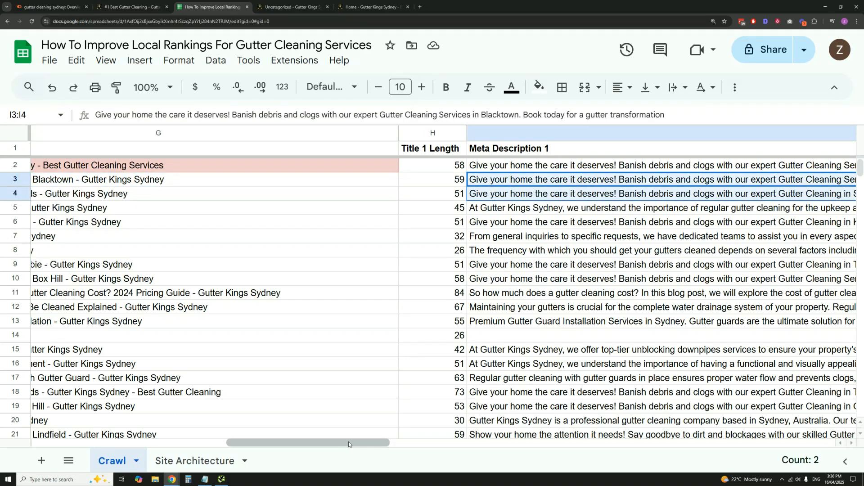
left_click_drag(351, 445, 401, 448)
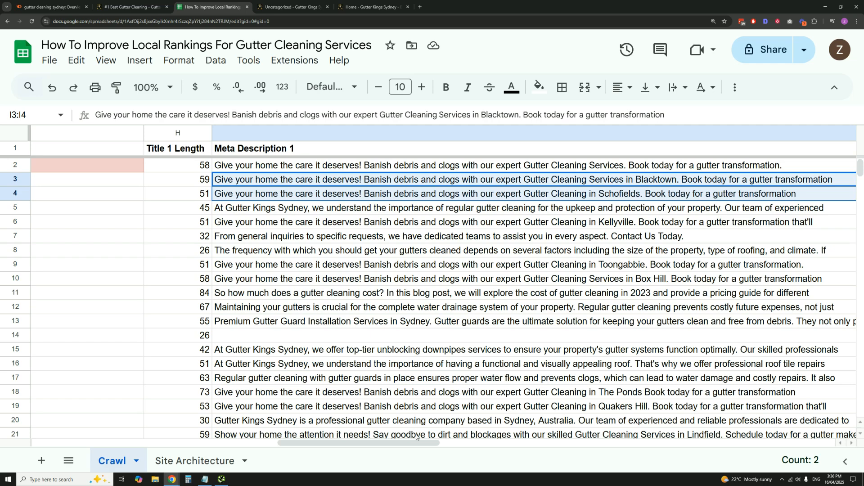
left_click_drag(419, 443, 311, 444)
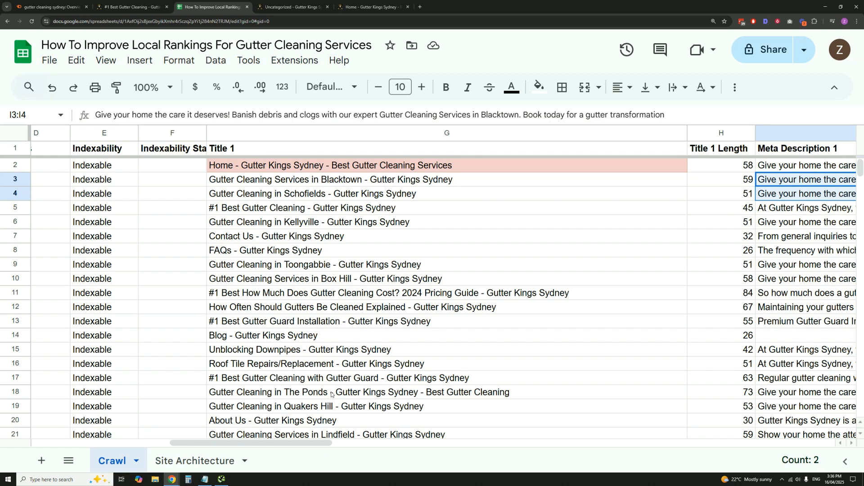
Open the Blacktown and Schofields gutter cleaning pages from their links in the Address column
left_click_drag(317, 444, 185, 459)
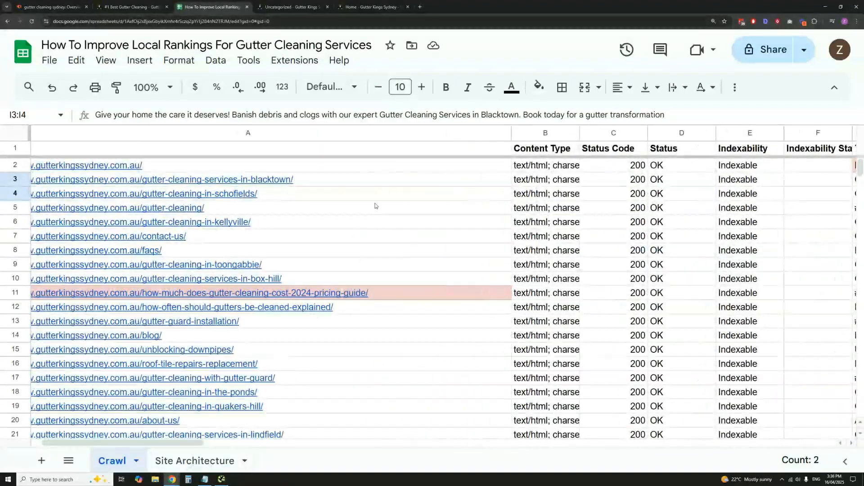
left_click(286, 180)
left_click(174, 202)
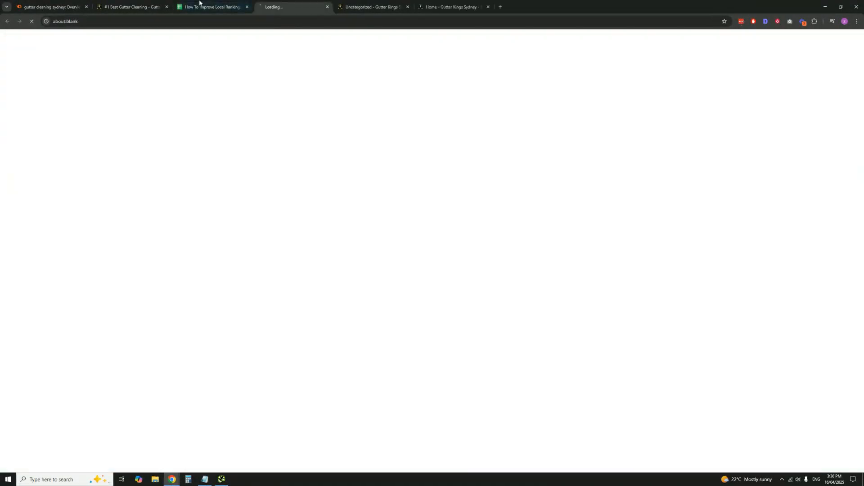
left_click(247, 189)
left_click(174, 215)
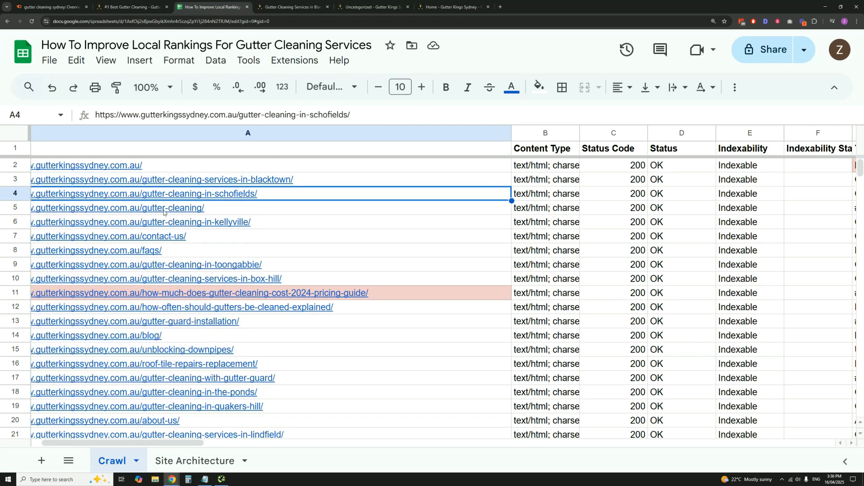
scroll(317, 66, "down", 2)
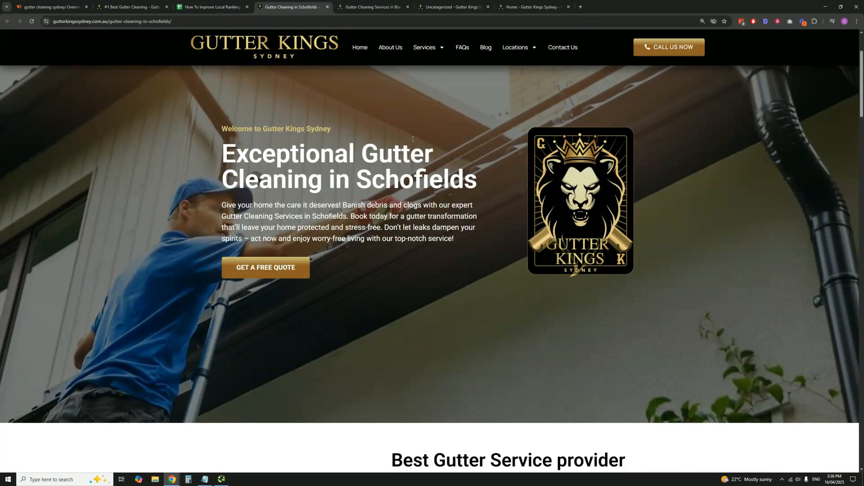
Compare the hero headings and intro paragraphs of the Schofields and Blacktown pages, highlighting the text and the suburb name
left_click(386, 7)
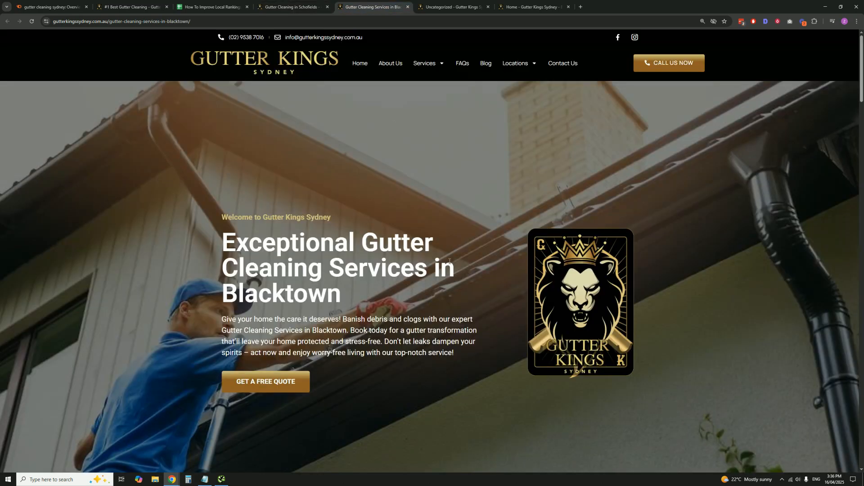
left_click(298, 3)
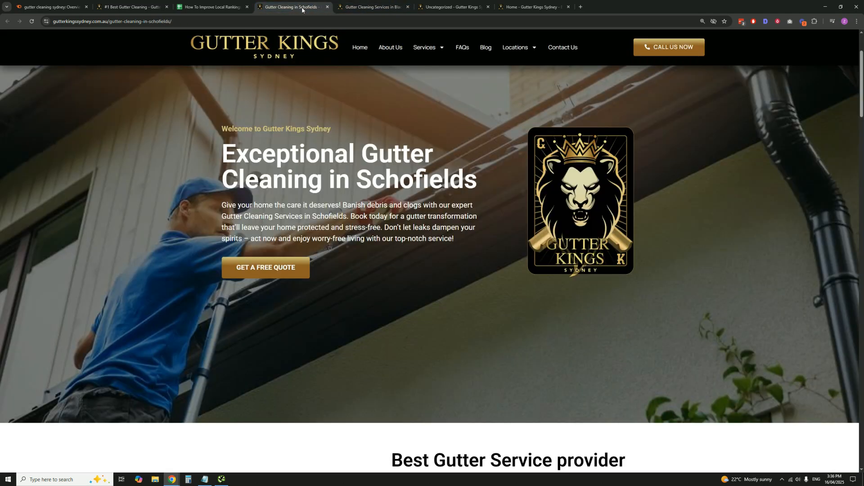
left_click(373, 7)
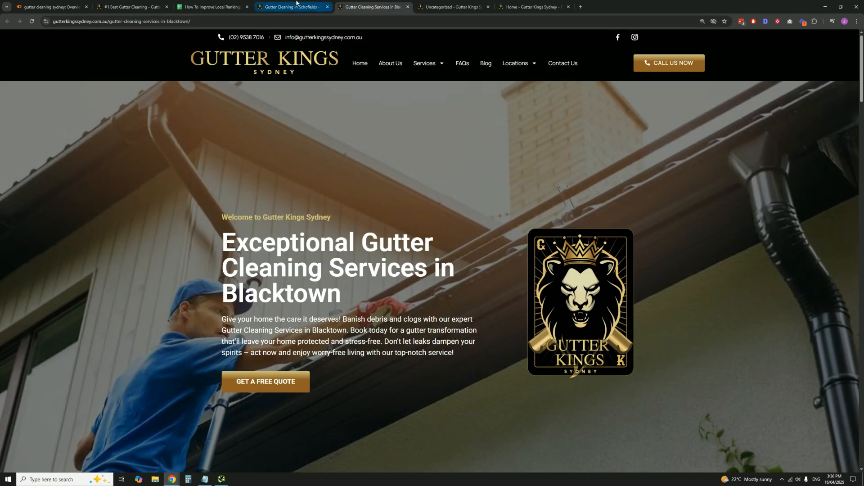
key("ctrl+shift+Tab")
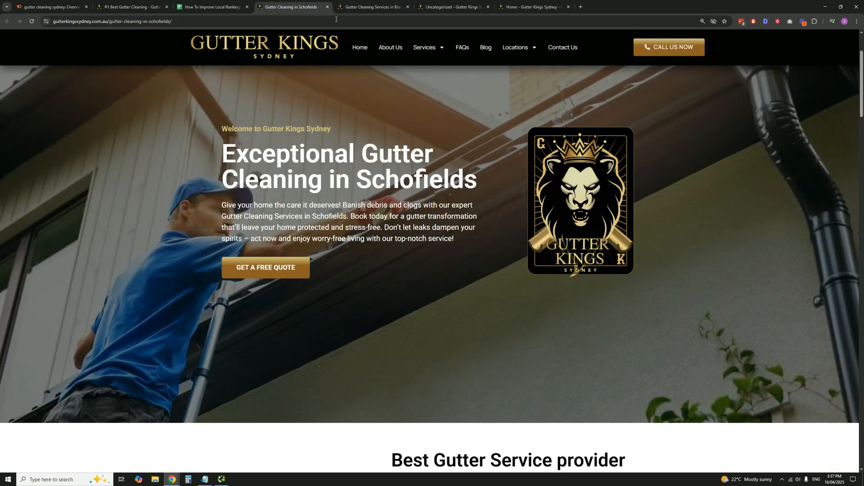
left_click_drag(223, 205, 473, 240)
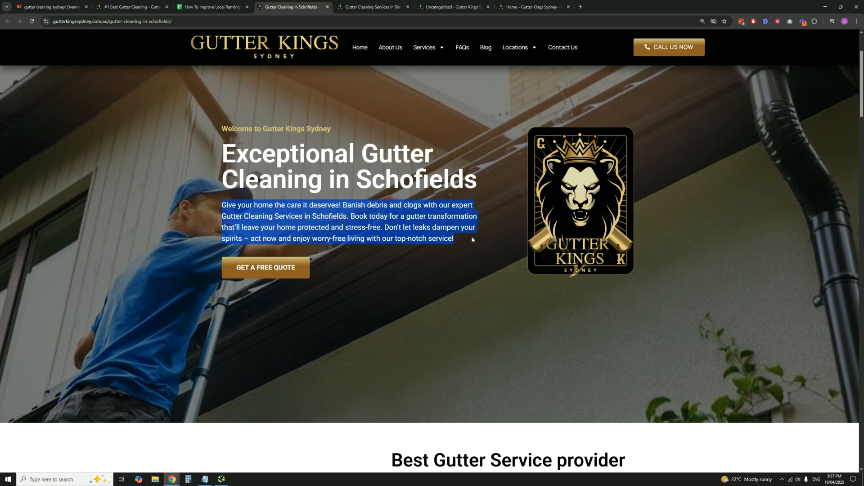
key("ctrl+Tab")
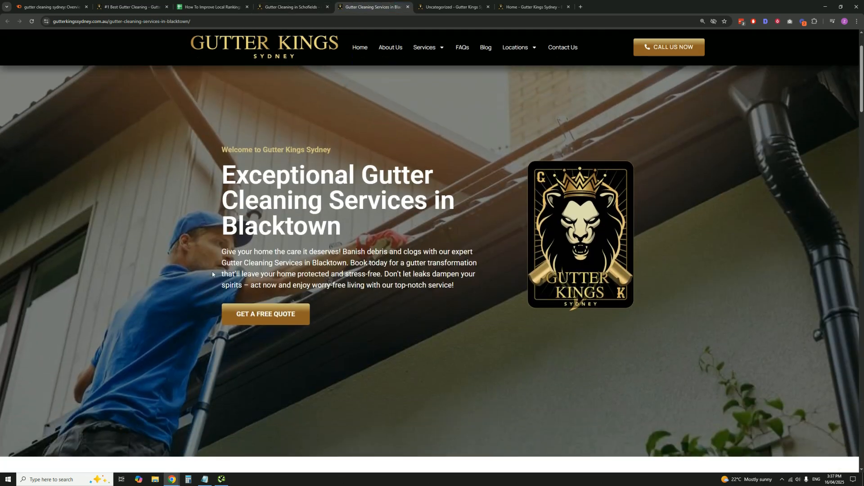
left_click_drag(224, 251, 453, 285)
left_click(314, 263)
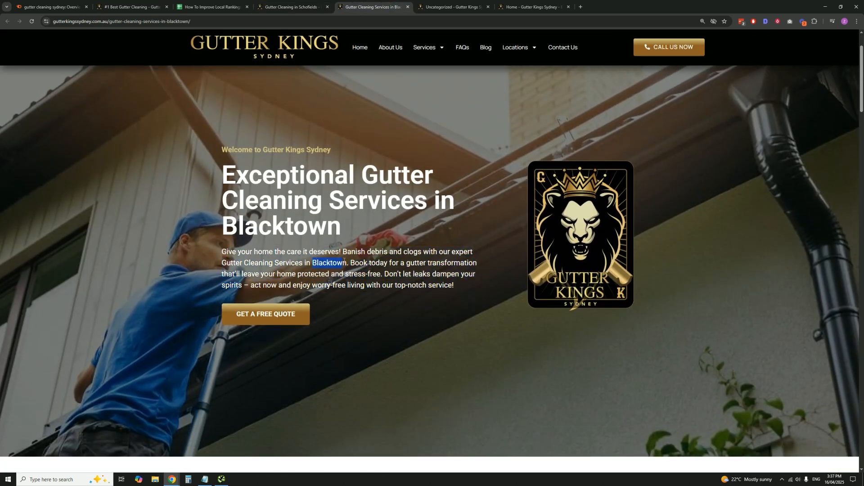
Skim the Blacktown page from its hero down to the "Best Gutter Service provider with Decades of Experience" section
scroll(346, 253, "down", 5)
scroll(346, 253, "up", 2)
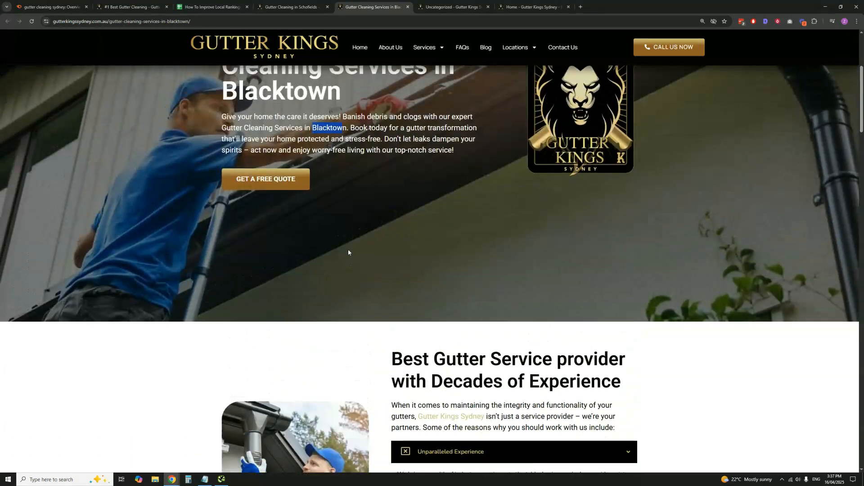
scroll(357, 237, "up", 2)
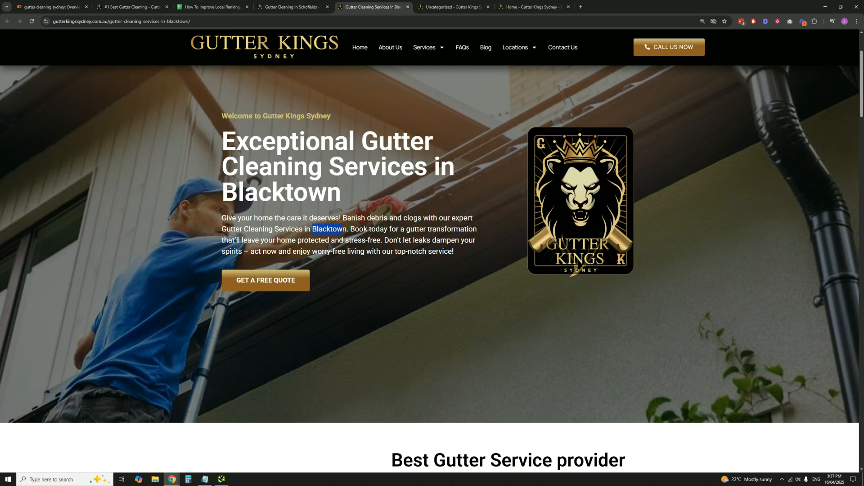
scroll(316, 168, "down", 6)
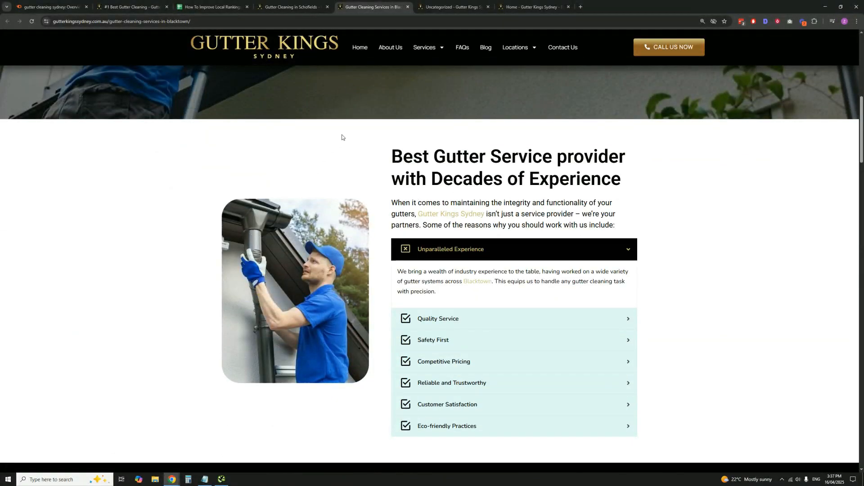
Switch to Semrush and copy the domain gutterkingssydney.com.au from the SERP Analysis results
key("ctrl+1")
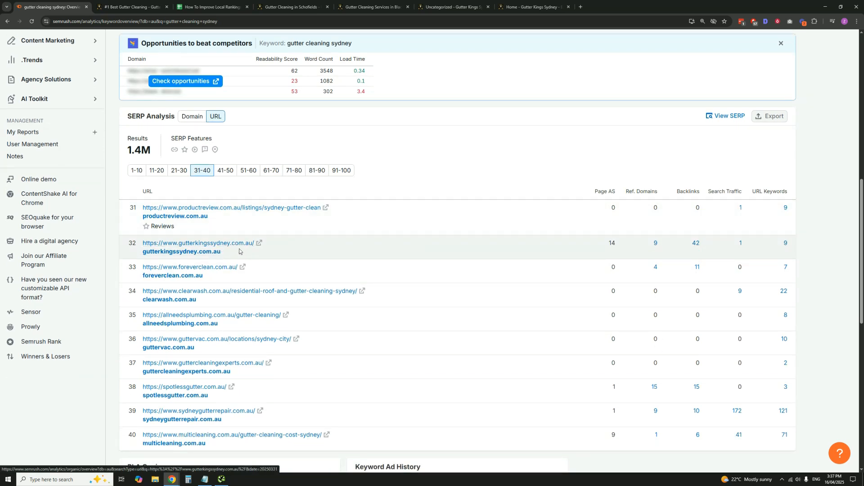
scroll(239, 252, "up", 1)
left_click_drag(140, 286, 237, 296)
key("ctrl+c")
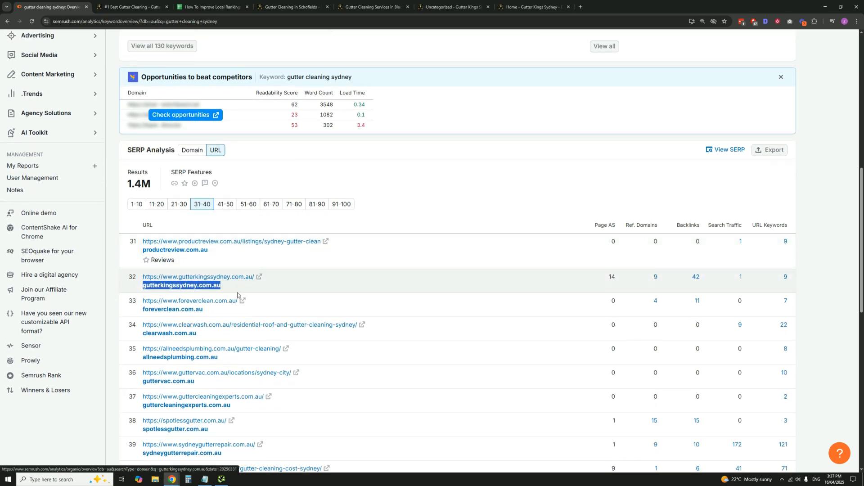
Run a worldwide Domain Overview for gutterkingssydney.com.au and review its traffic figures down to the Top Organic Keywords
scroll(238, 295, "up", 10)
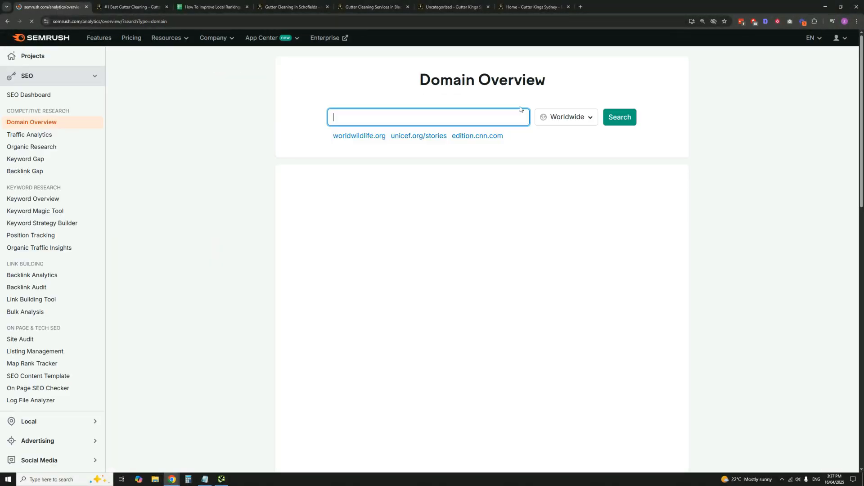
key("ctrl+v")
left_click(626, 127)
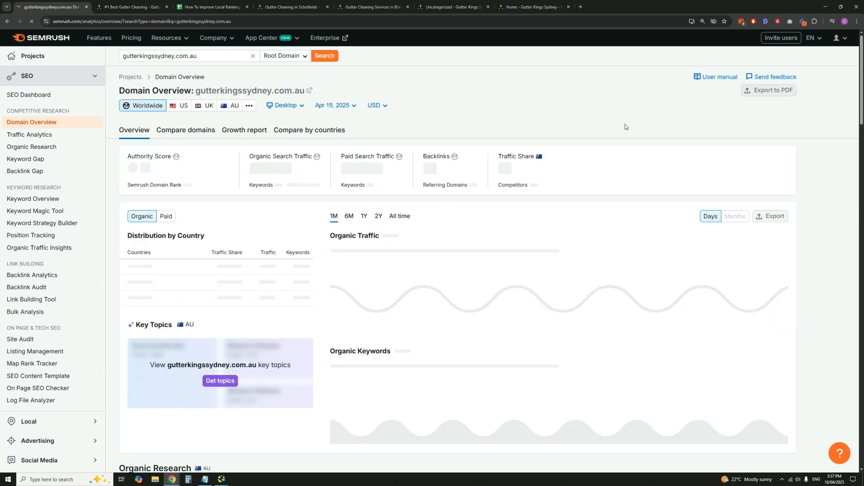
scroll(495, 212, "down", 2)
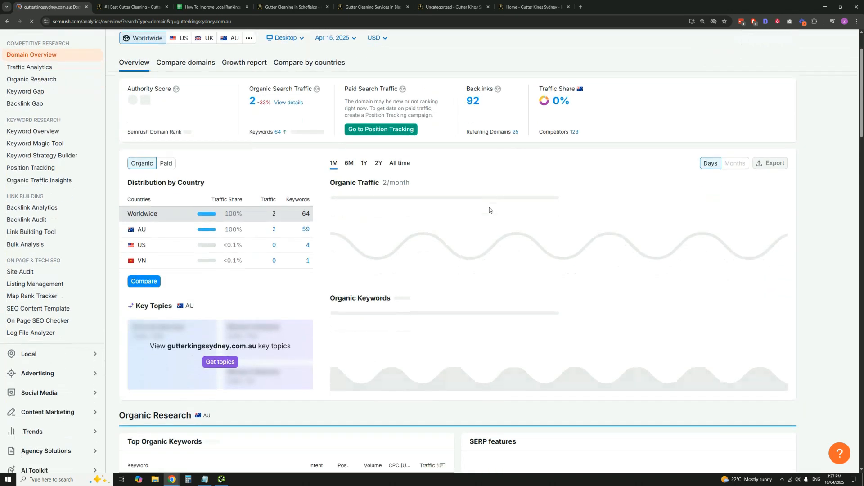
scroll(489, 210, "down", 7)
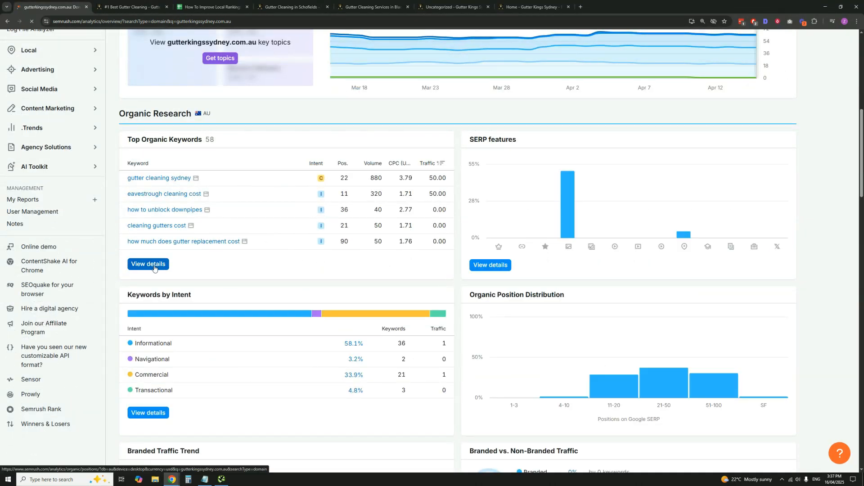
Open the full Organic Research positions report for gutterkingssydney.com.au and skim its ranking keywords
left_click(153, 265)
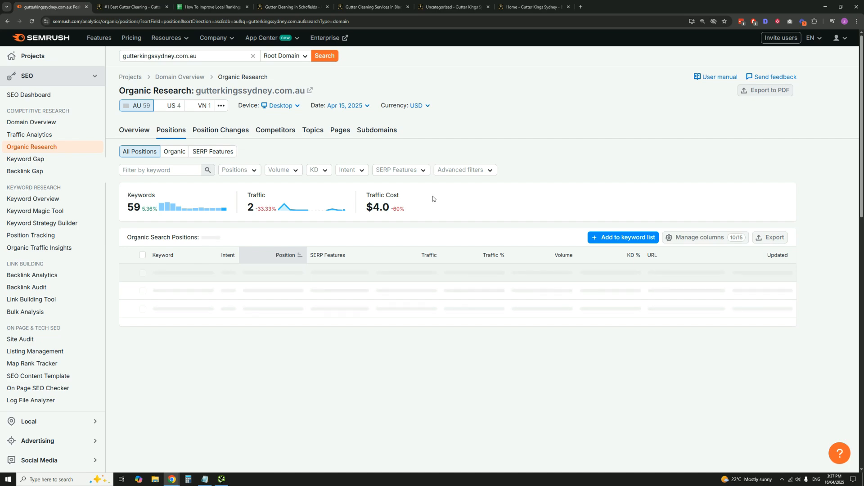
scroll(434, 197, "down", 3)
scroll(438, 197, "down", 6)
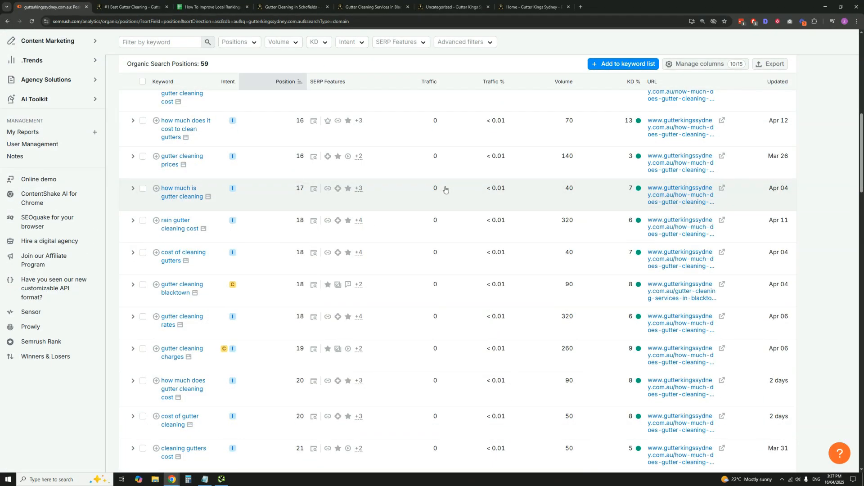
scroll(446, 190, "up", 3)
scroll(445, 190, "down", 1)
Search the organic positions page for the suburb terms "blackt" and "scho"
key("ctrl+f")
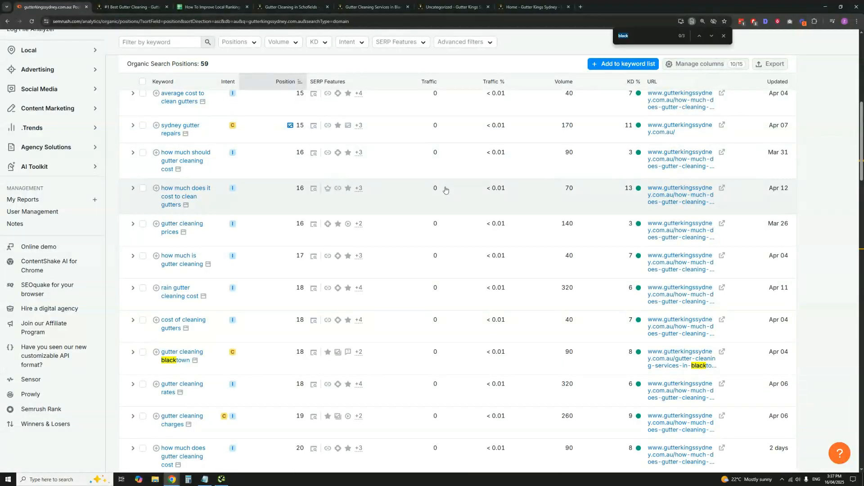
type("b")
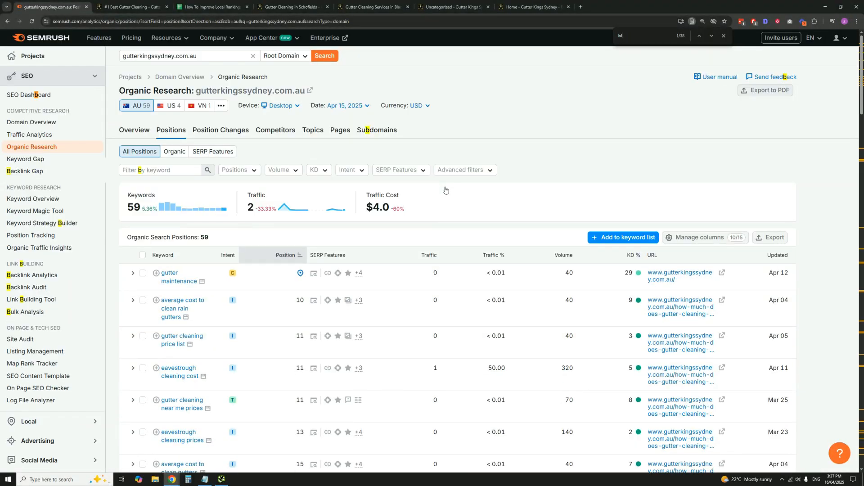
type("lackt")
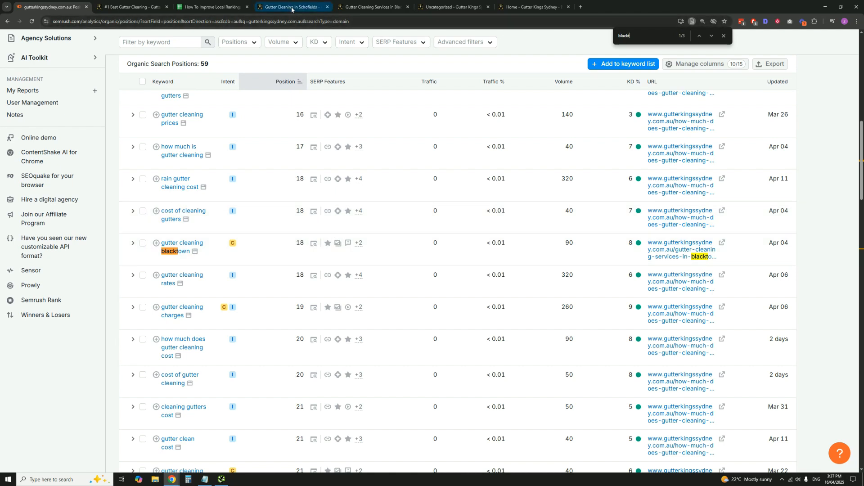
key("ctrl+f")
type("scho")
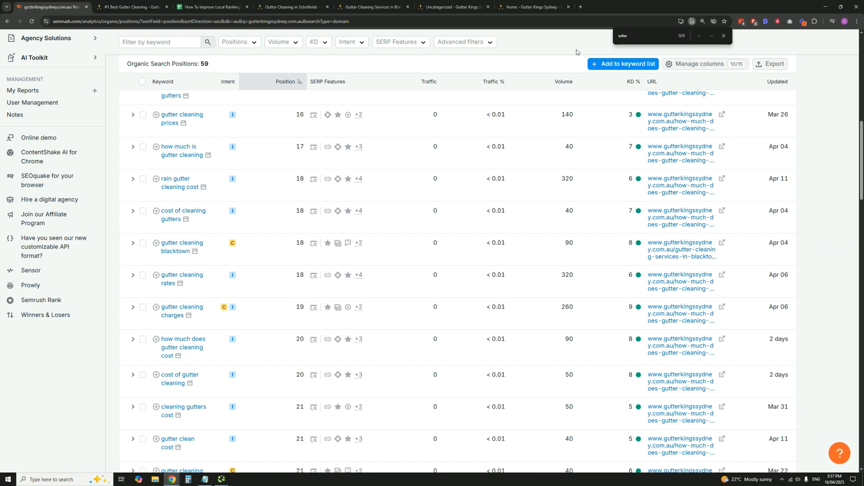
Switch to the Schofields page, clear the intro text highlight and review the content down to the Our Services section
left_click(290, 6)
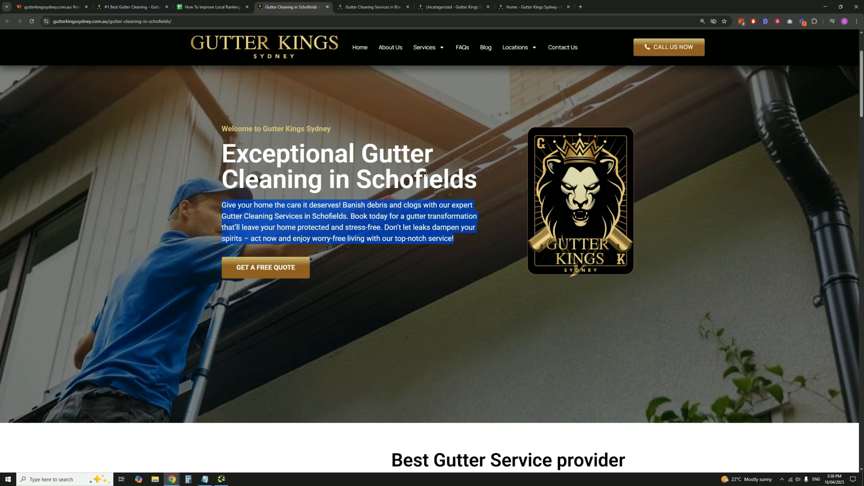
left_click(453, 236)
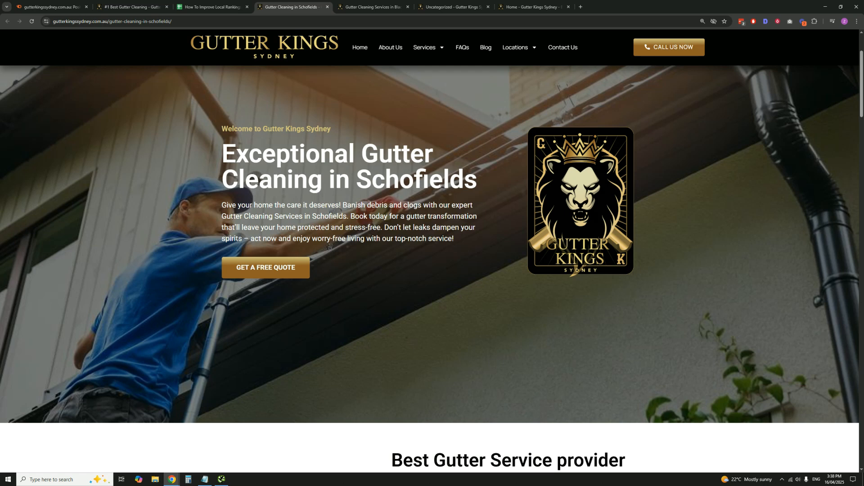
scroll(433, 192, "down", 6)
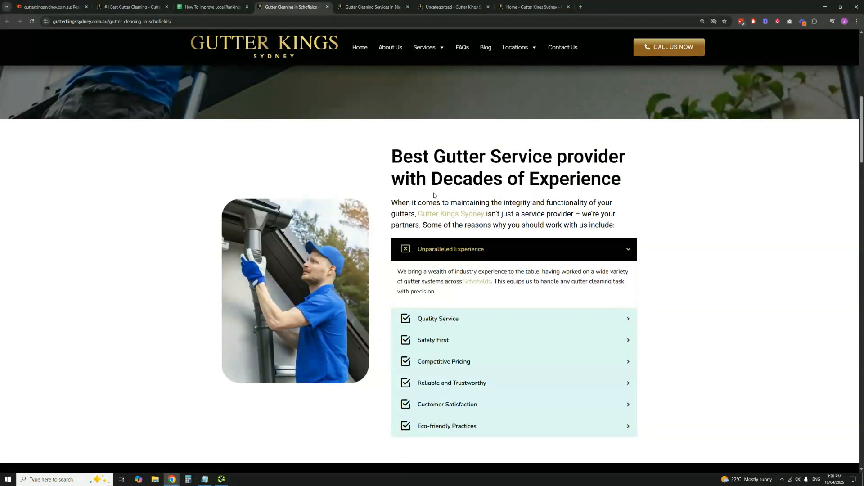
scroll(434, 194, "down", 6)
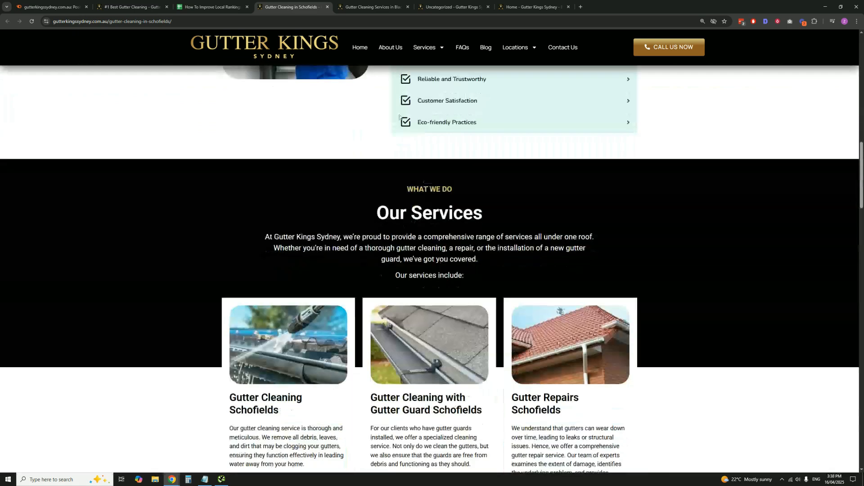
Review the Blacktown page's service cards, "Most Trusted Gutter Cleaning Company" banner and testimonials for comparison with the Schofields page
key("ctrl+Tab")
scroll(371, 213, "down", 11)
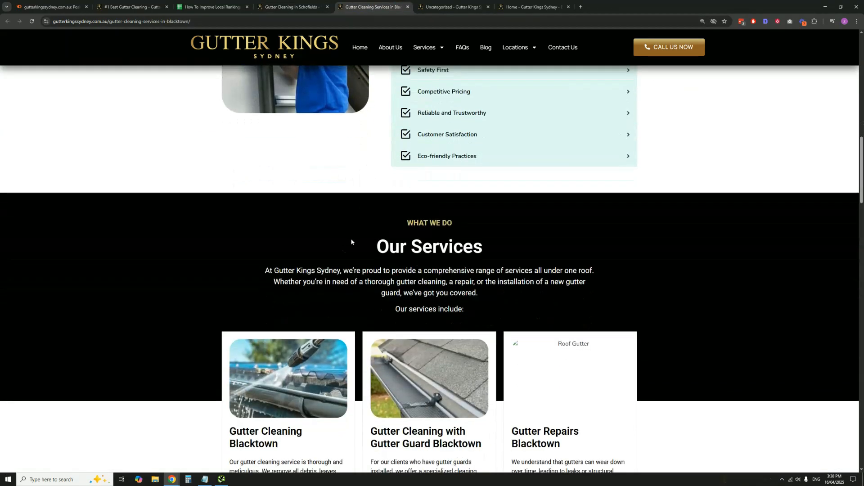
scroll(416, 218, "down", 5)
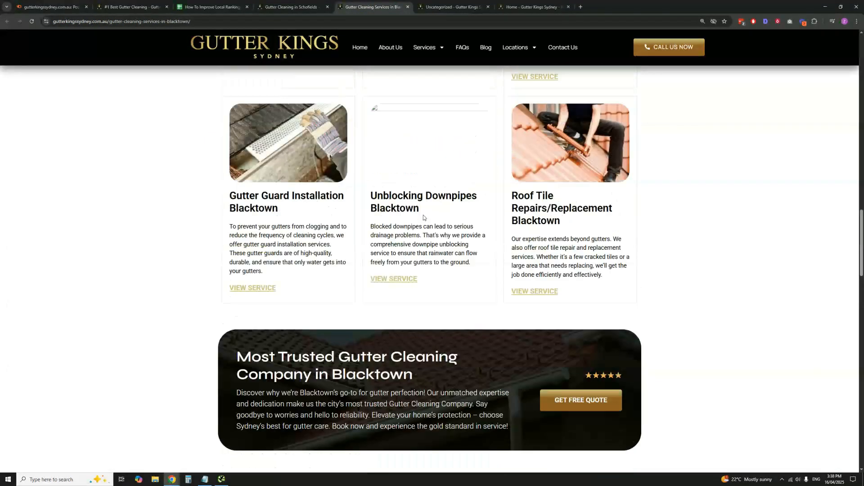
scroll(561, 153, "up", 4)
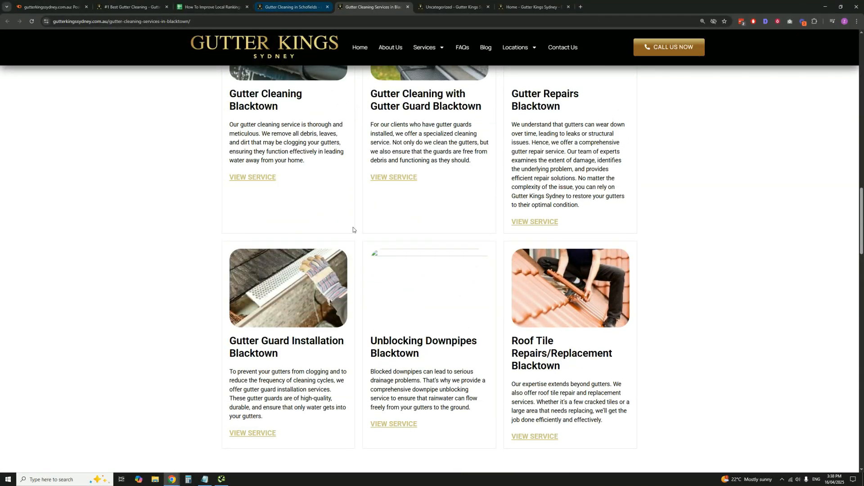
scroll(365, 257, "down", 8)
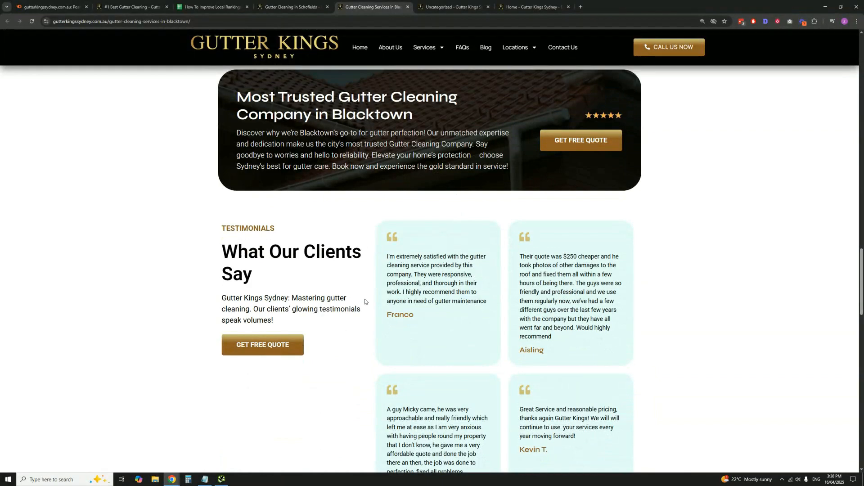
scroll(360, 292, "down", 7)
scroll(354, 288, "up", 10)
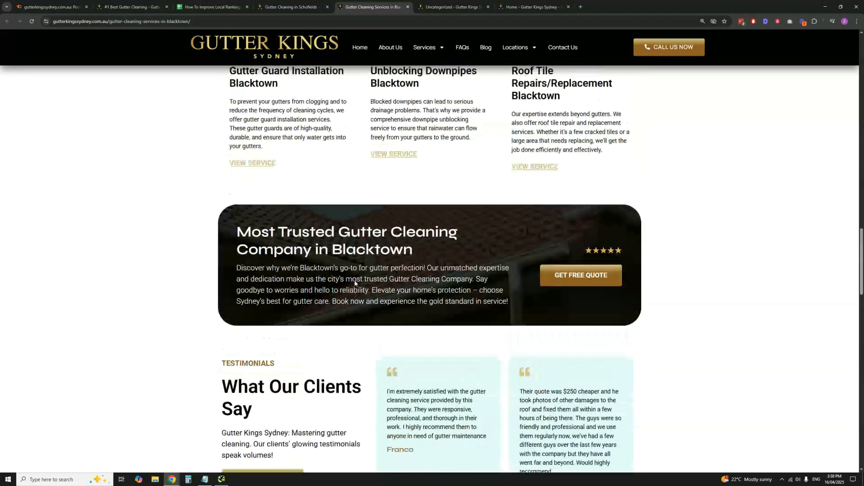
scroll(356, 281, "up", 20)
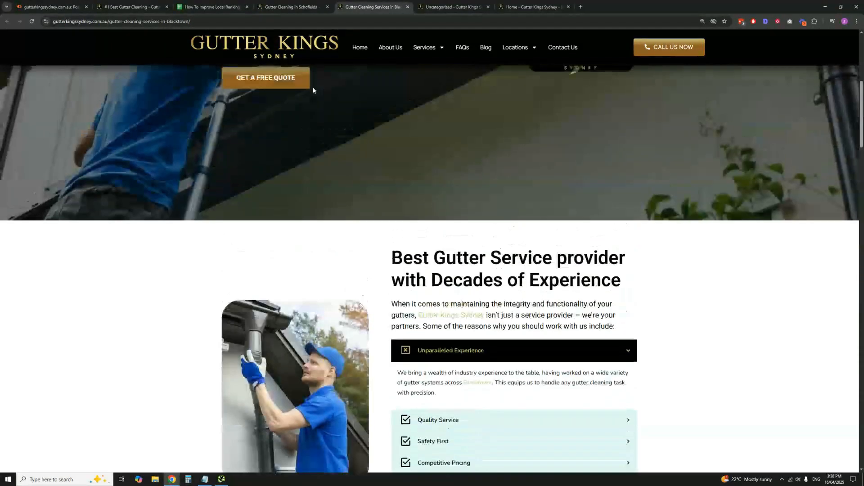
Return to the Schofields page and review it from the hero down to the suburb-named service cards
key("ctrl+shift+Tab")
scroll(308, 233, "up", 10)
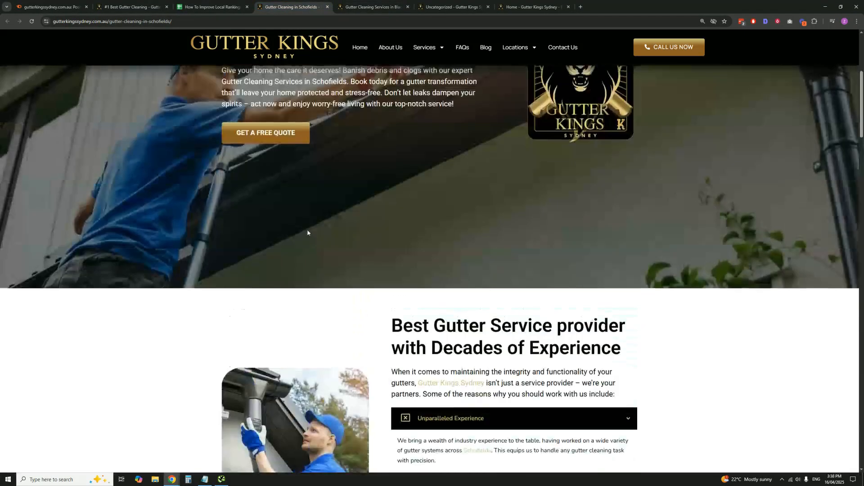
scroll(307, 233, "up", 4)
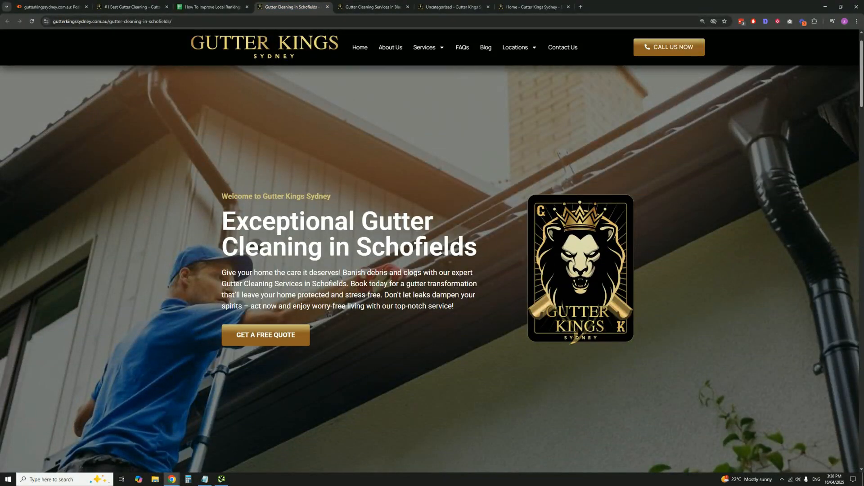
scroll(433, 269, "down", 1)
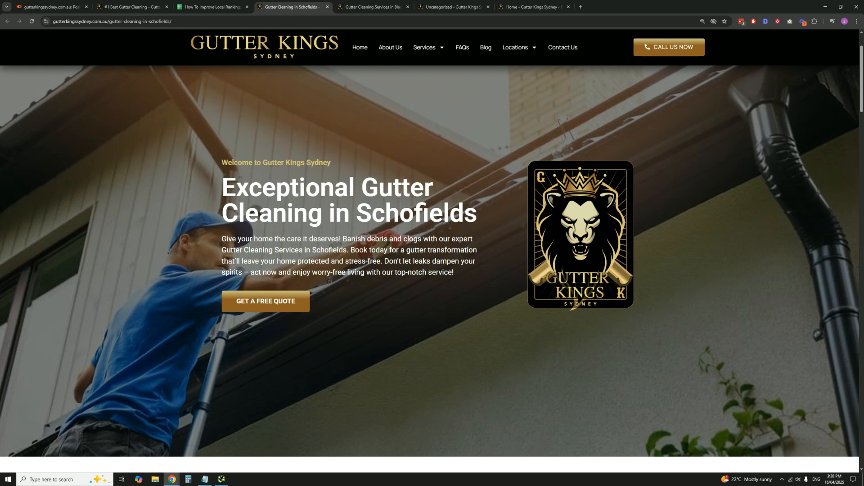
scroll(359, 251, "down", 15)
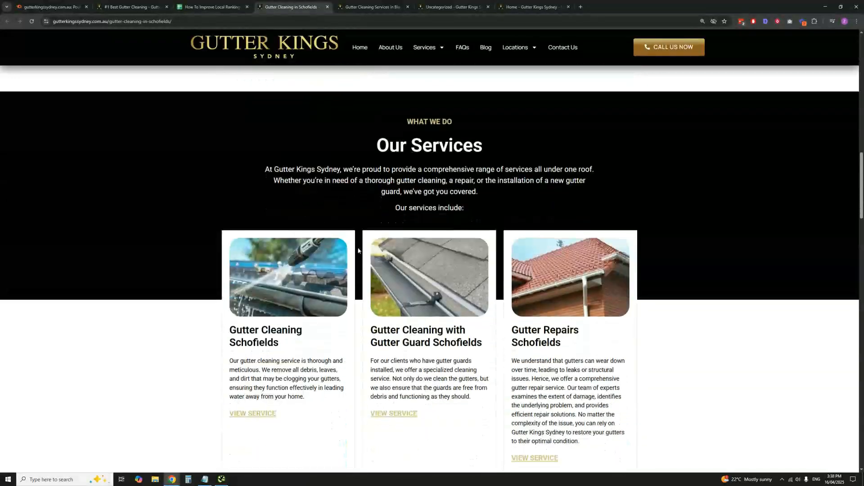
scroll(359, 250, "down", 2)
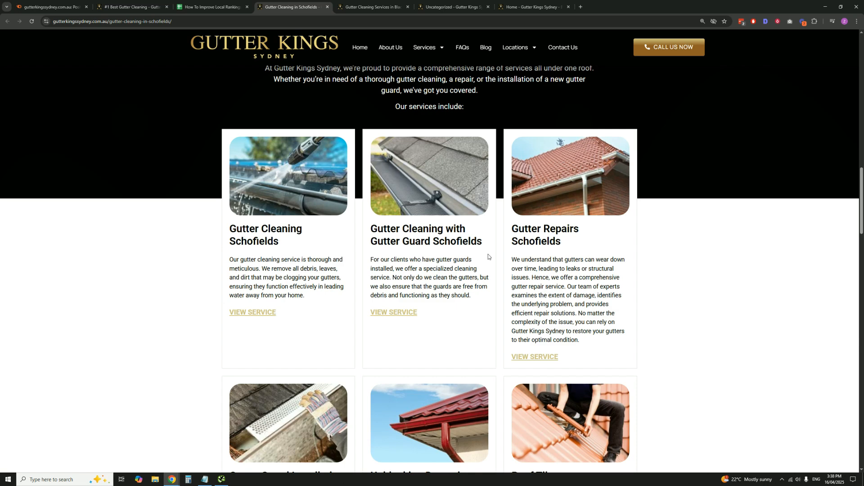
scroll(539, 254, "down", 2)
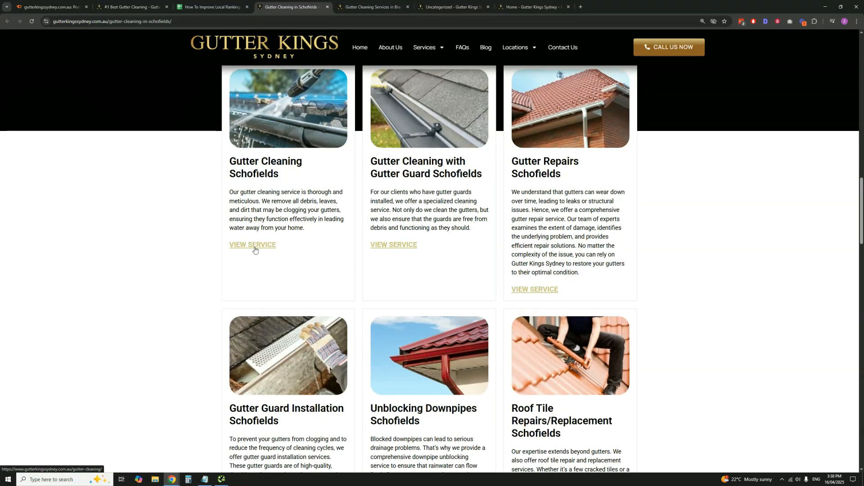
Open the service page linked from the Gutter Cleaning Schofields card, check its intro, and go back to the Schofields page
left_click(254, 246)
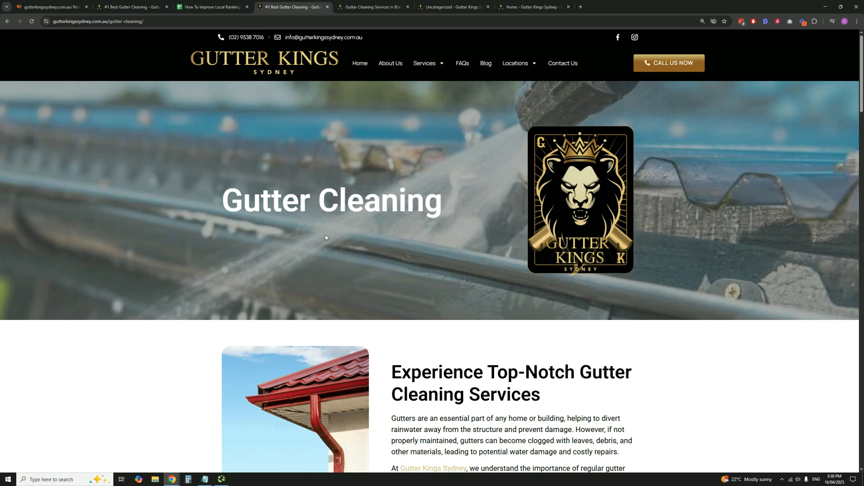
scroll(326, 237, "down", 2)
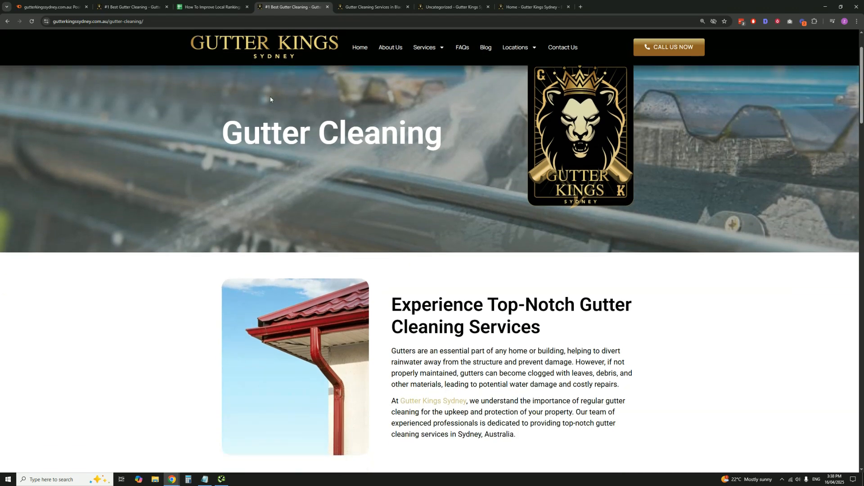
left_click(4, 21)
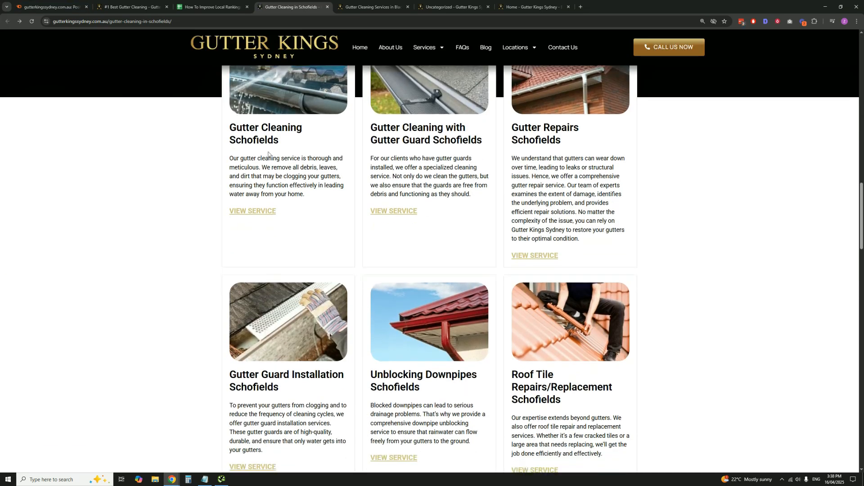
scroll(264, 180, "up", 2)
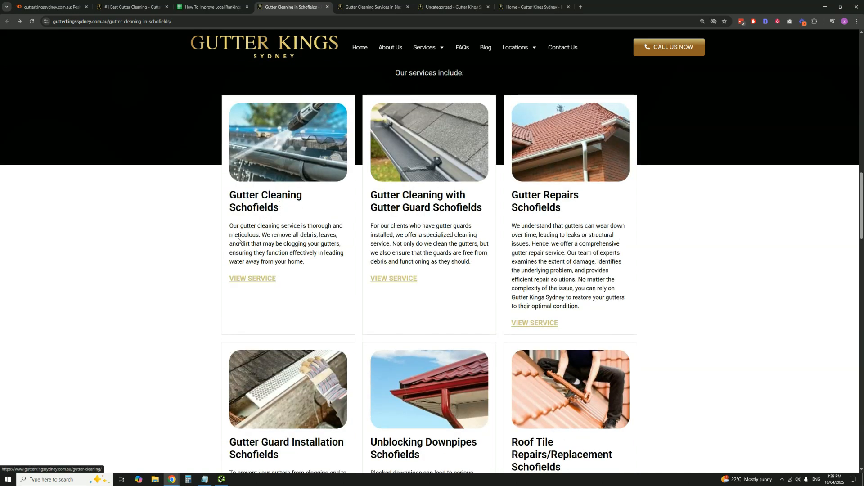
Check the Blacktown page once more, then re-examine the benefits list and service cards on the Schofields page
key("ctrl+Tab")
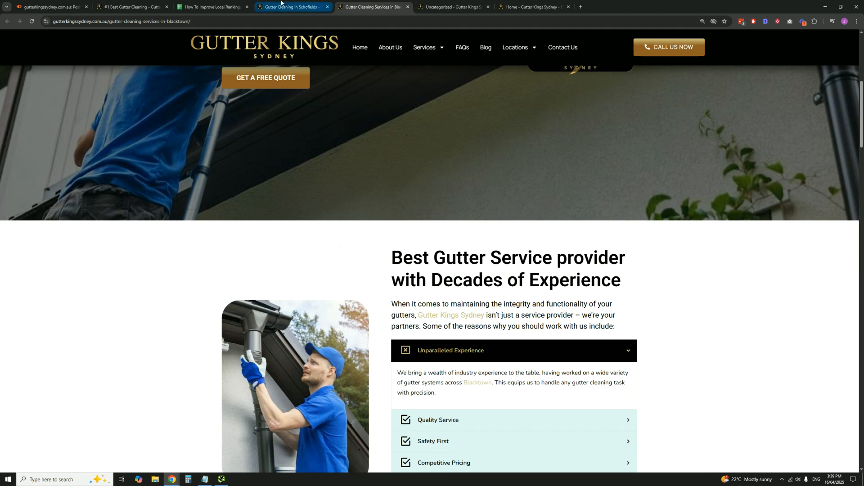
left_click(281, 7)
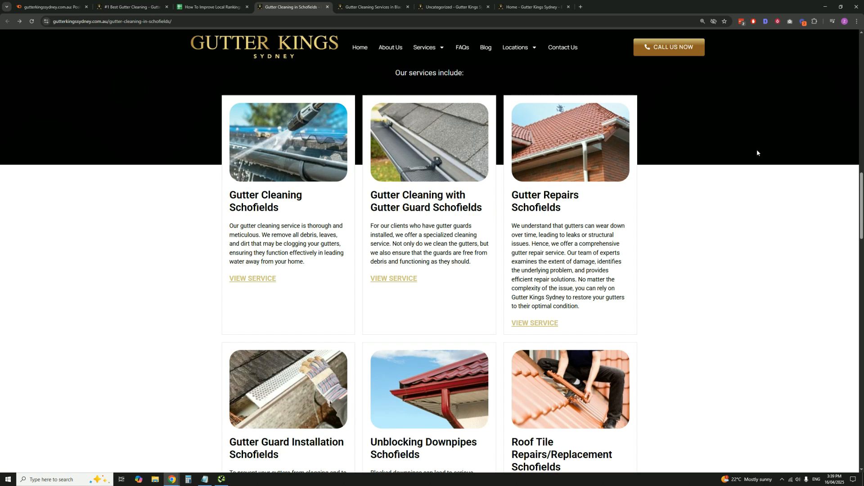
scroll(682, 206, "down", 1)
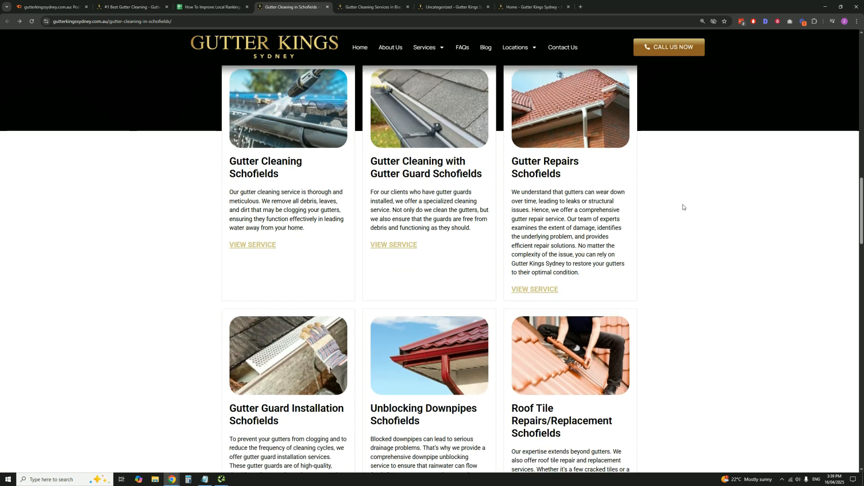
scroll(654, 215, "up", 7)
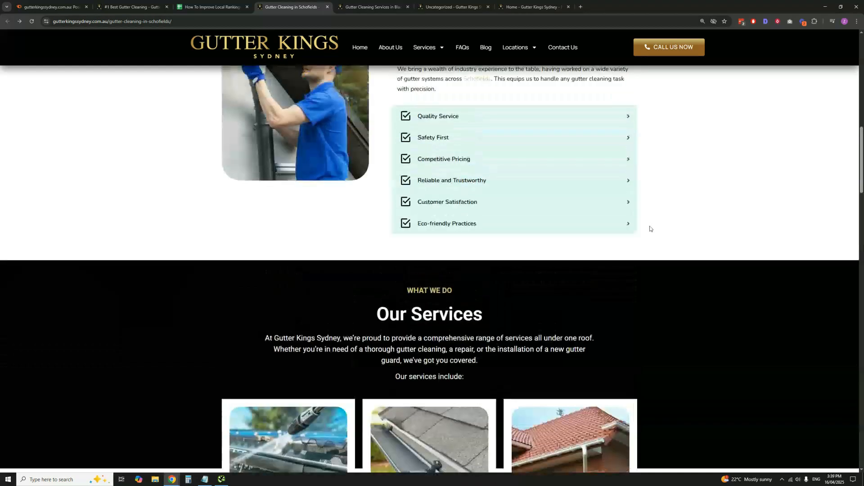
scroll(652, 216, "down", 10)
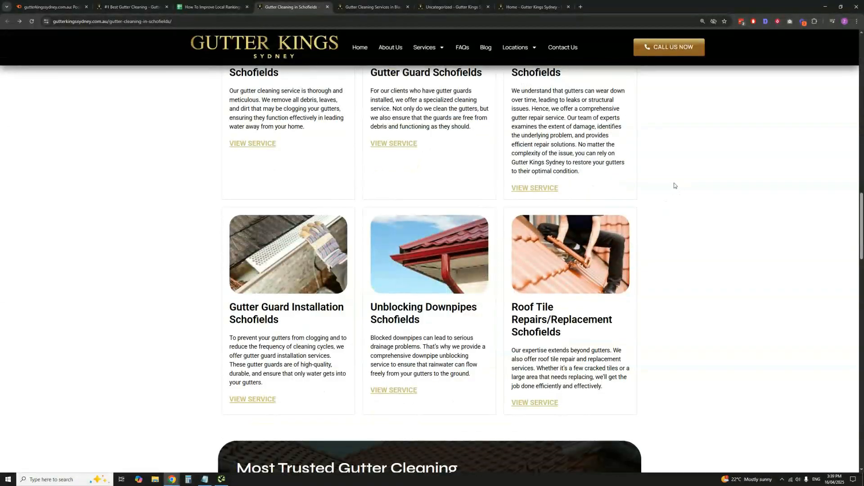
Inspect the Schofields page's heading structure with the Detailed extension, down to the heading-level counts
scroll(679, 180, "up", 20)
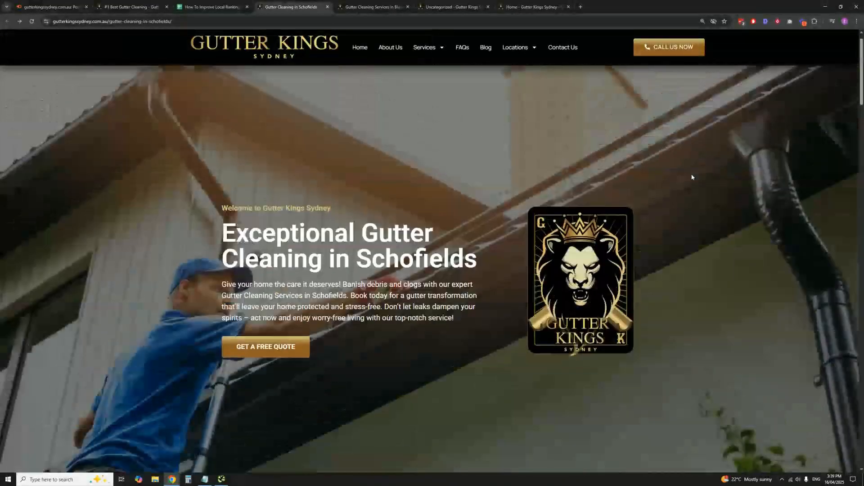
scroll(693, 178, "up", 1)
left_click(766, 21)
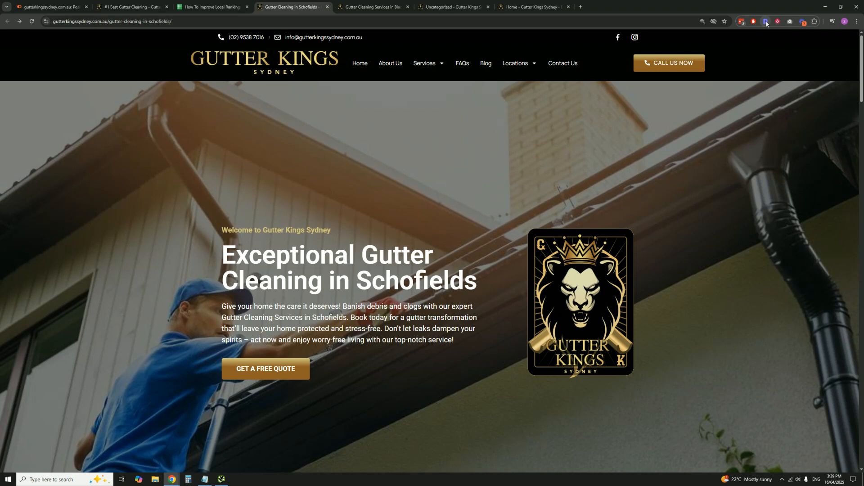
left_click(595, 44)
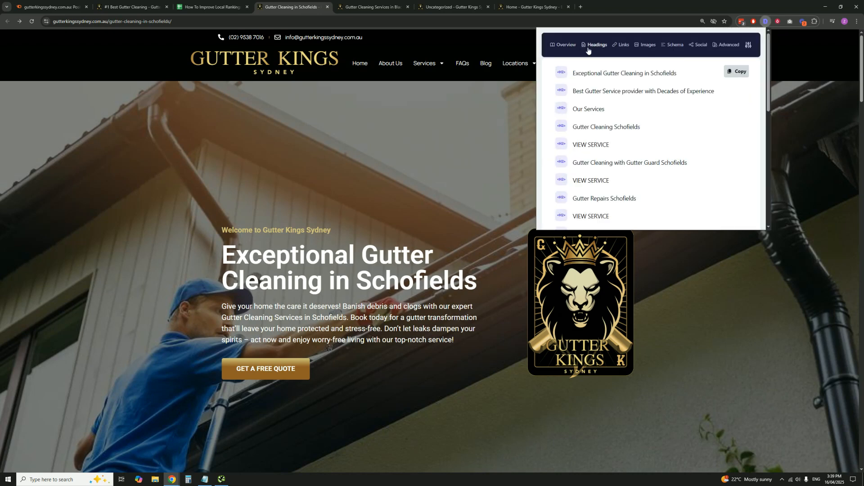
scroll(600, 156, "down", 5)
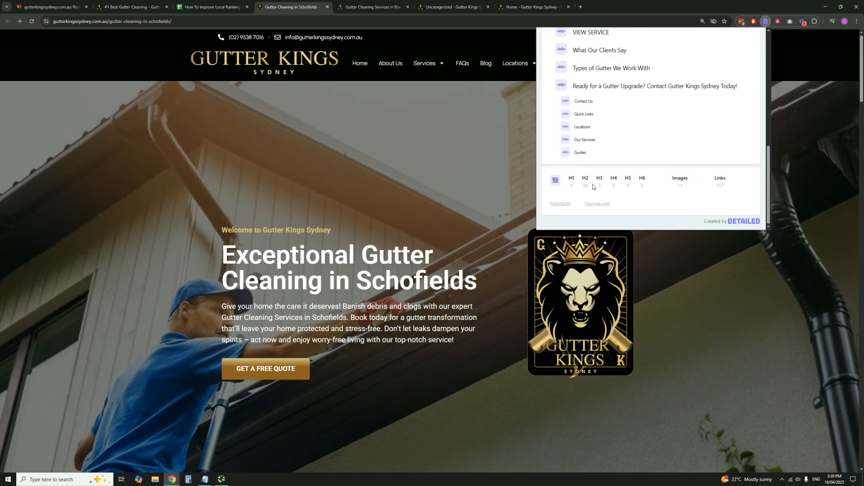
Inspect the Blacktown page's heading structure with the Detailed extension, then check the page's hero section
left_click(378, 2)
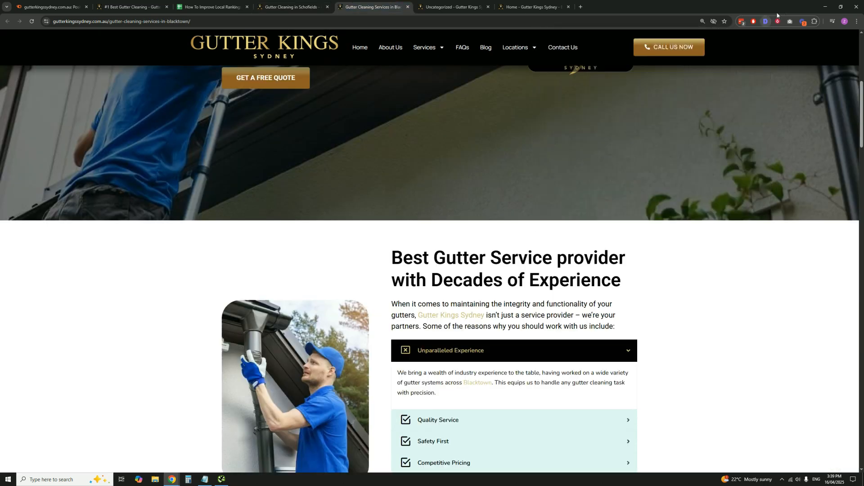
left_click(765, 21)
left_click(598, 45)
scroll(606, 147, "down", 5)
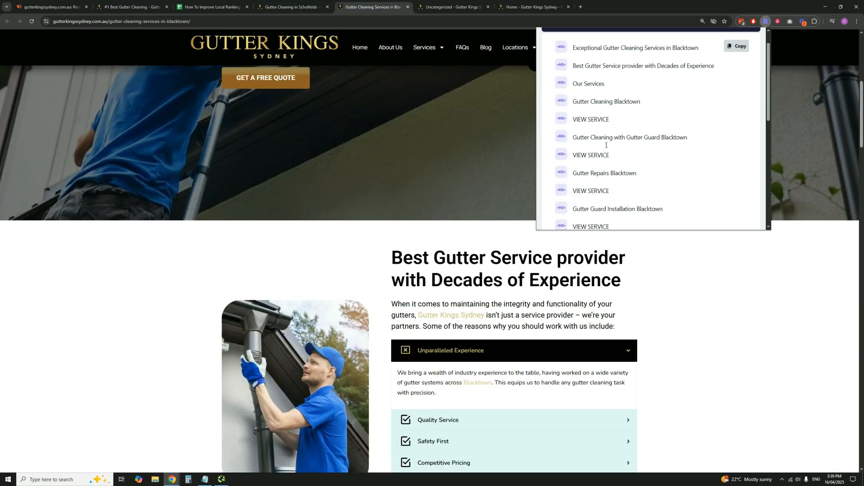
left_click(470, 164)
scroll(468, 193, "up", 5)
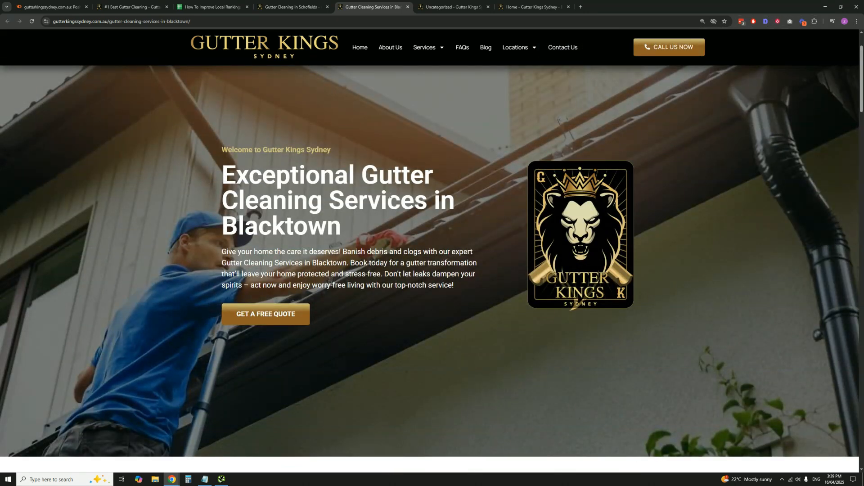
Return to the Crawl sheet and compare the suburb pages' meta descriptions and the H1-1 column
key("ctrl+3")
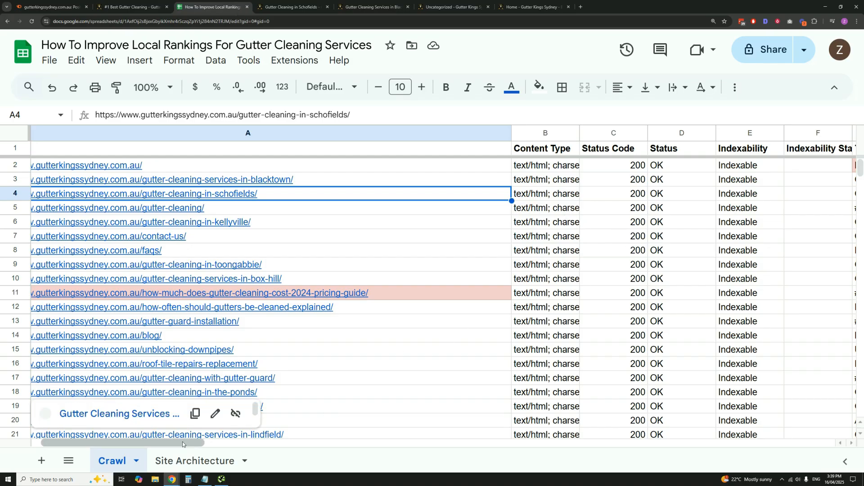
left_click_drag(191, 442, 253, 455)
scroll(448, 294, "left", 10)
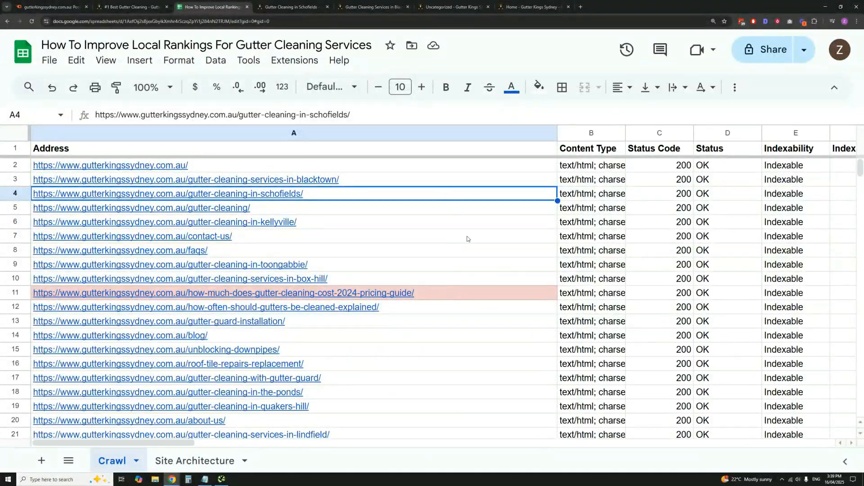
left_click_drag(182, 443, 313, 485)
left_click_drag(299, 453, 429, 446)
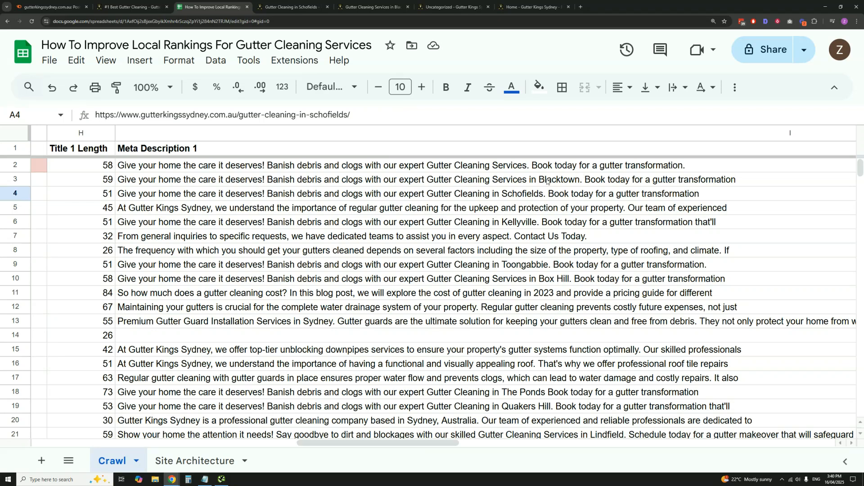
left_click_drag(427, 444, 605, 455)
scroll(652, 276, "down", 5)
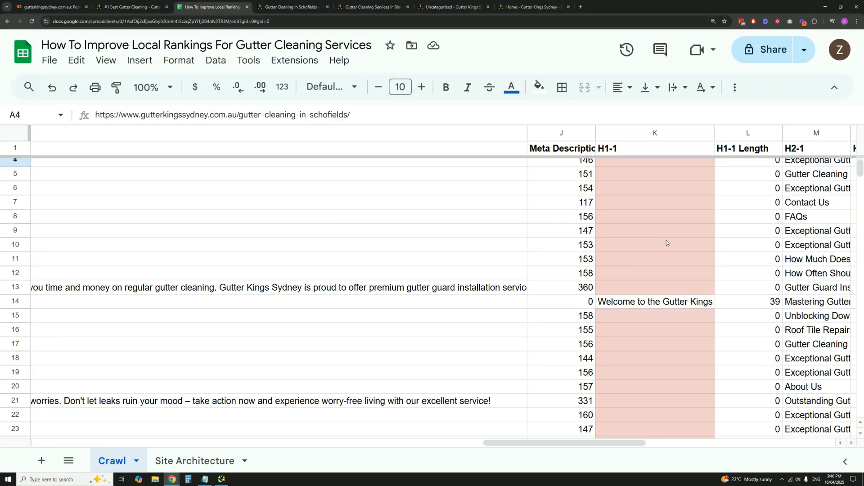
scroll(651, 253, "up", 5)
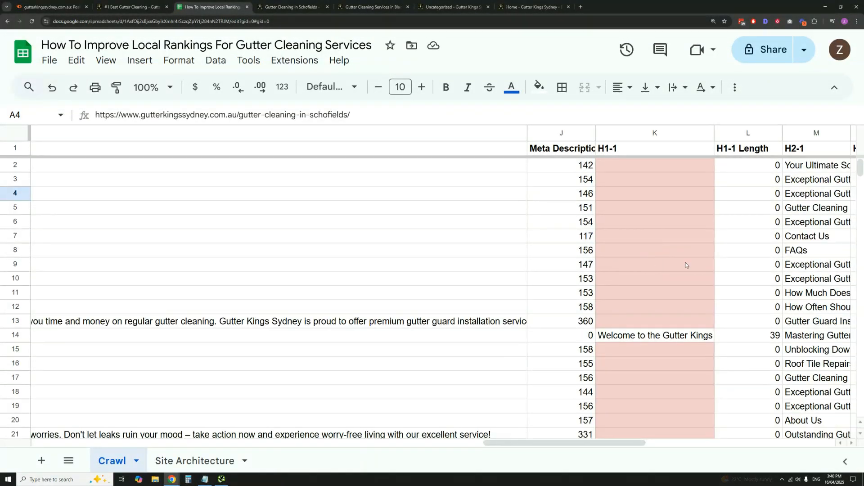
Review the blog post URLs and their Title 1 entries in the last rows of the Crawl sheet
left_click_drag(601, 447, 157, 475)
scroll(427, 396, "down", 6)
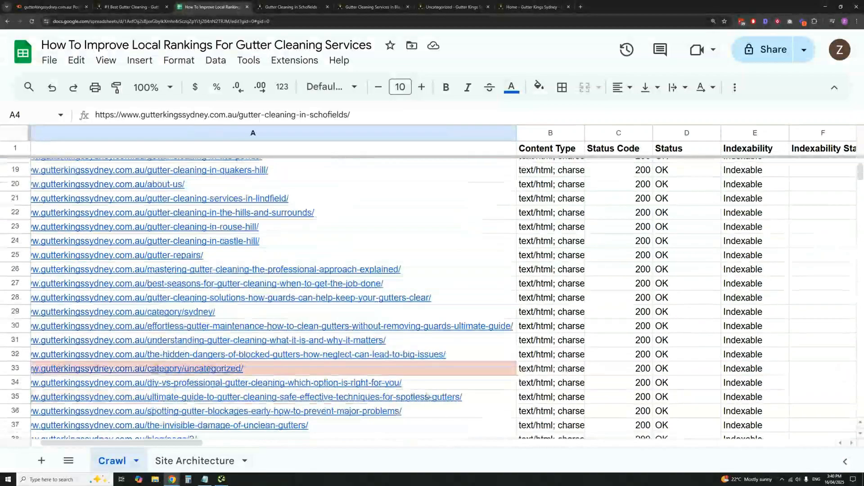
scroll(426, 396, "down", 3)
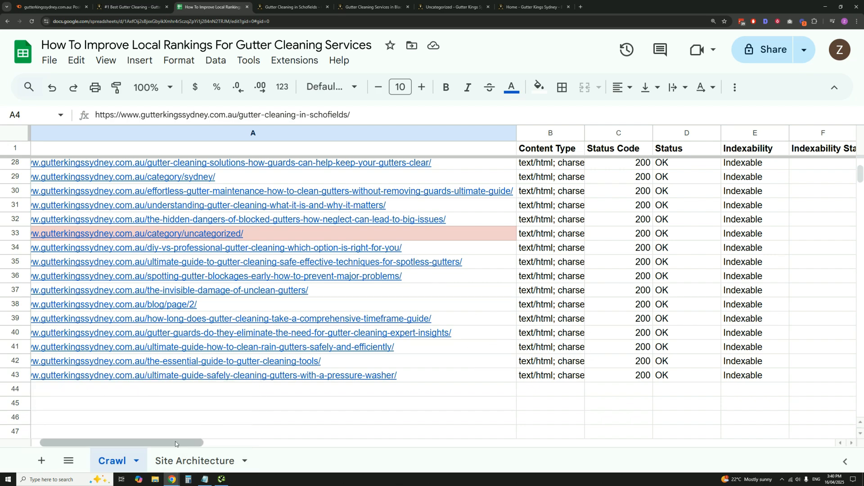
left_click_drag(175, 444, 293, 444)
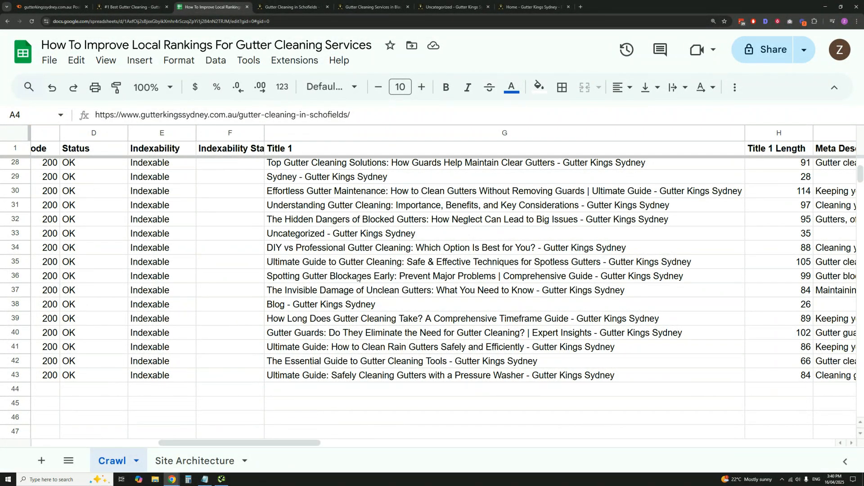
scroll(360, 276, "down", 1)
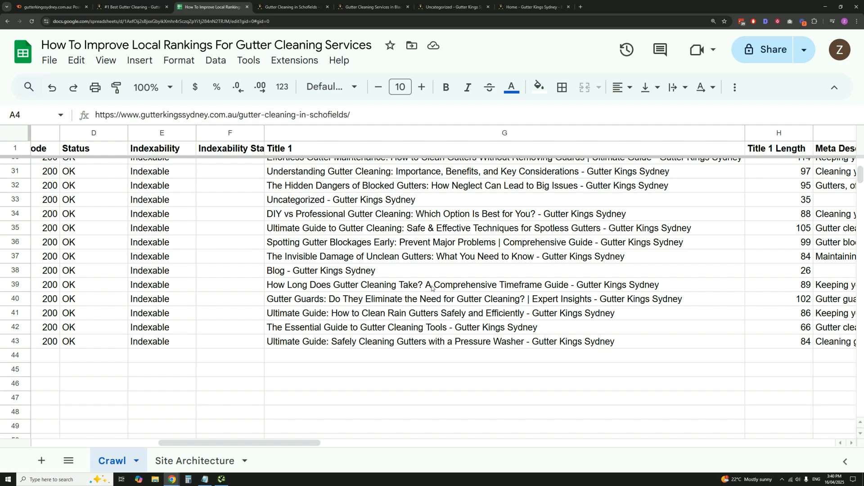
left_click_drag(317, 443, 140, 445)
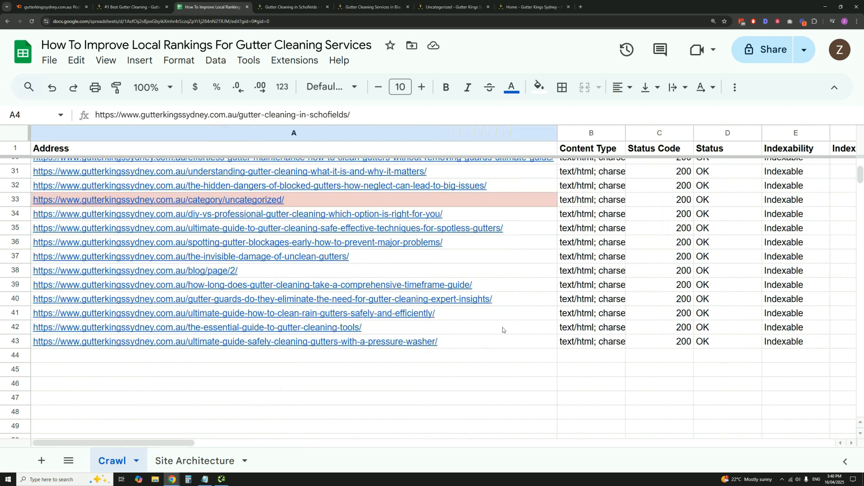
Open the gutter cleaning timeframe guide from row 39 and skim it down to the comment form
left_click(415, 287)
left_click(157, 307)
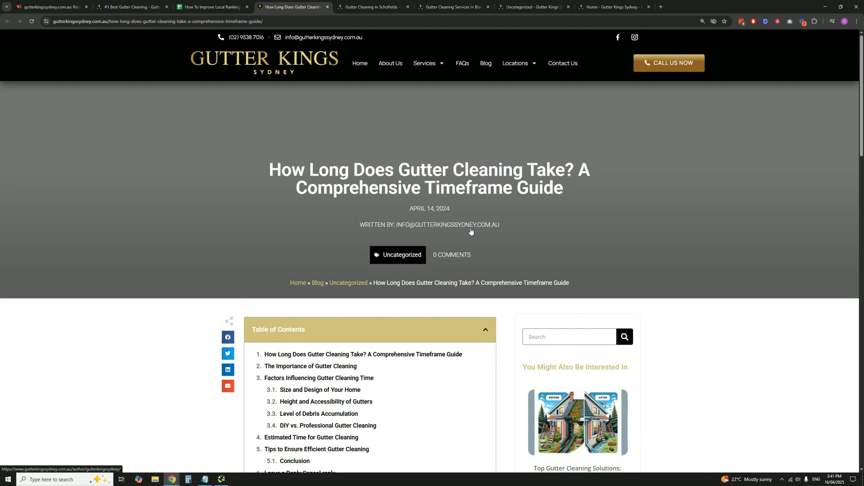
scroll(439, 276, "down", 2)
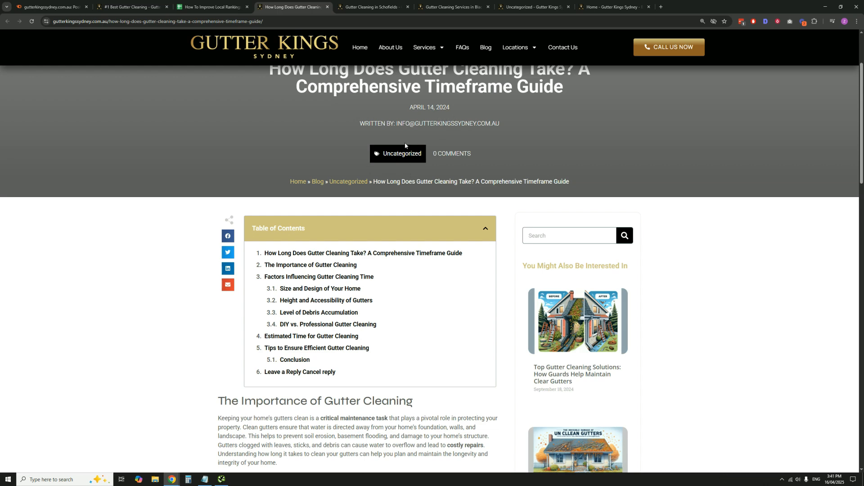
scroll(405, 148, "down", 3)
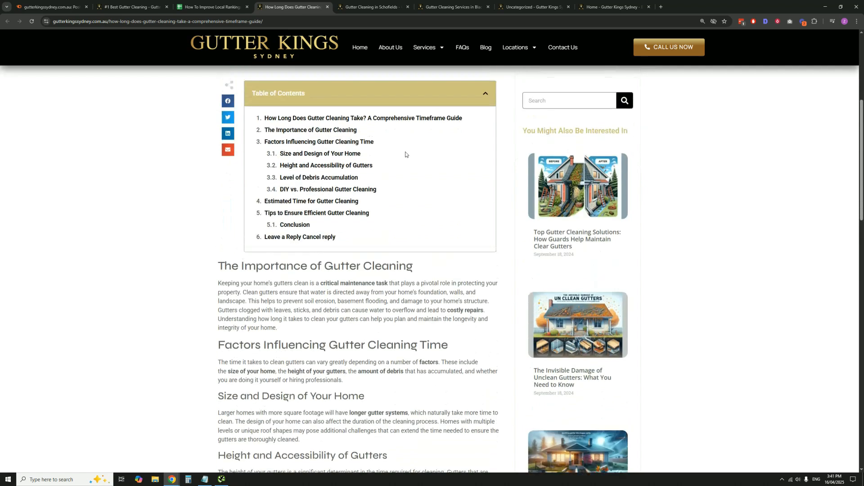
scroll(413, 211, "down", 5)
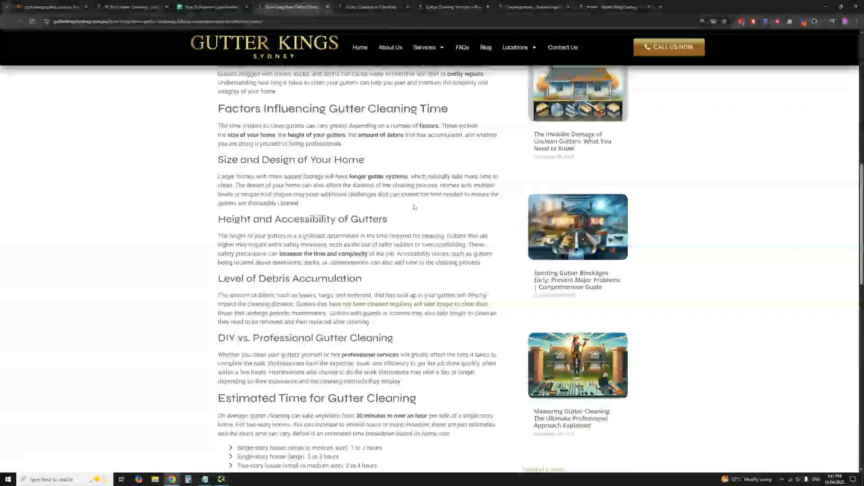
scroll(415, 201, "down", 5)
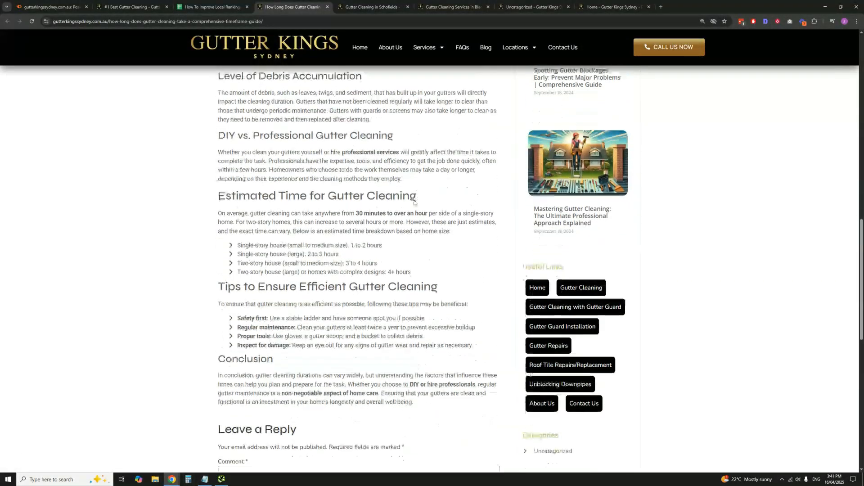
scroll(414, 200, "down", 1)
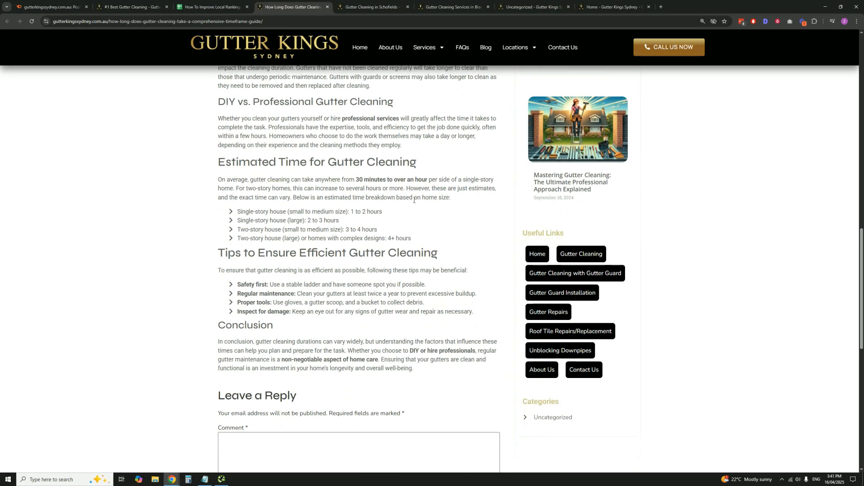
Re-read the timeframe guide's sections from the cleaning tips back up to the table of contents
scroll(414, 201, "up", 2)
scroll(414, 201, "up", 1)
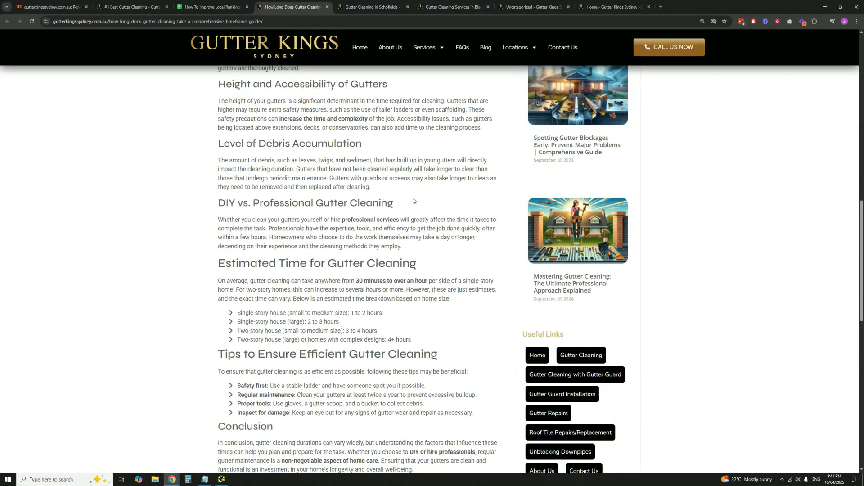
scroll(414, 201, "up", 4)
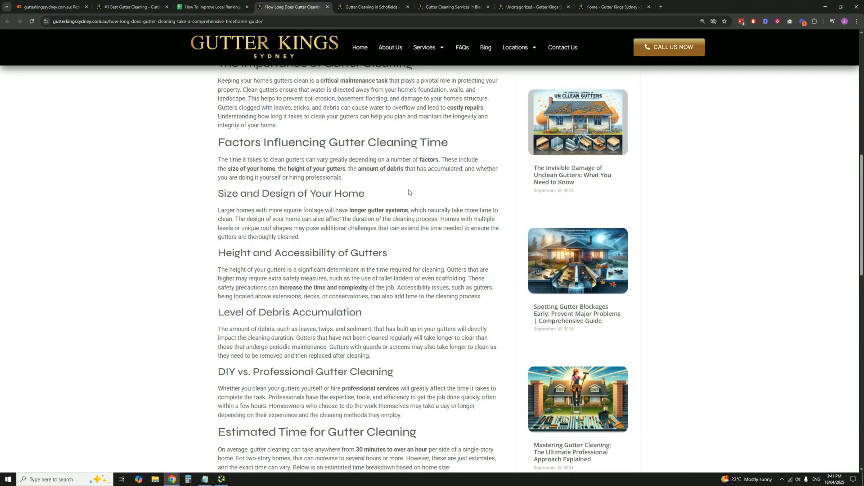
scroll(410, 192, "up", 1)
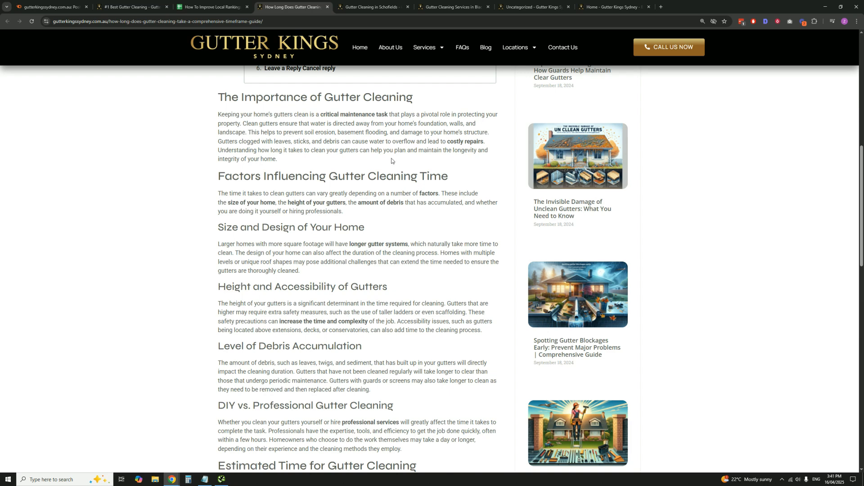
scroll(391, 162, "up", 1)
scroll(392, 159, "up", 1)
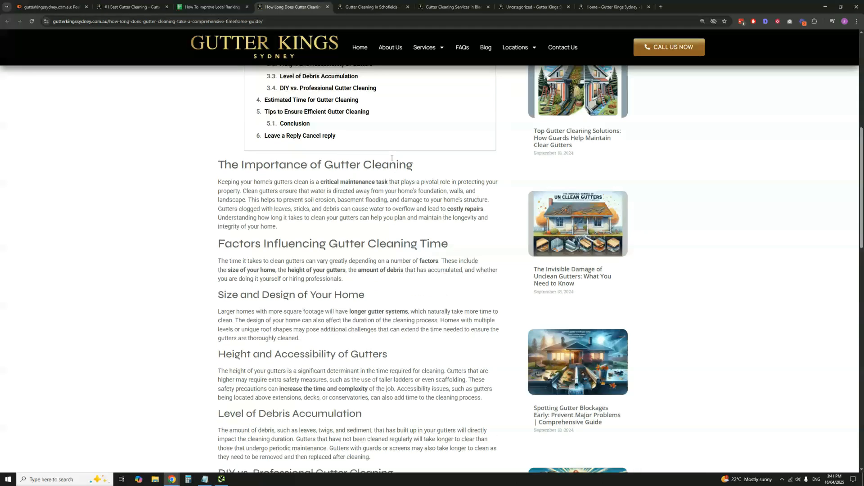
scroll(392, 159, "up", 3)
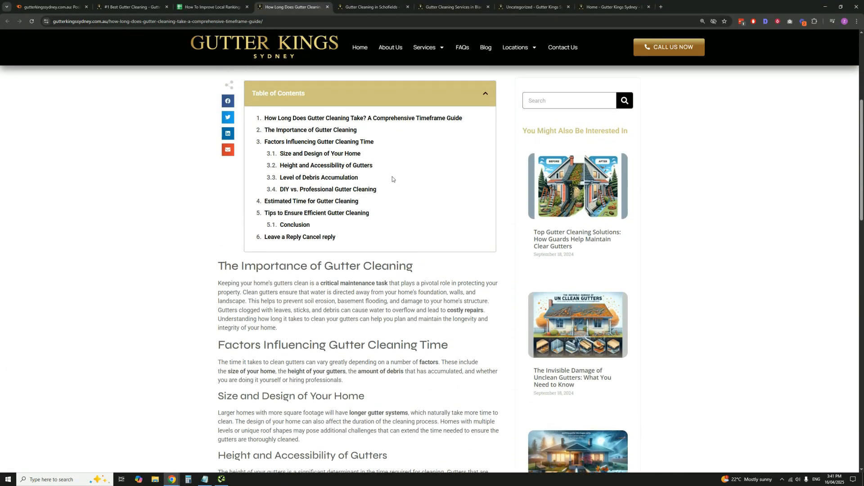
scroll(392, 178, "up", 3)
Examine the timeframe guide's body text once more for internal links, then go back to its breadcrumb and table of contents
scroll(393, 178, "down", 4)
scroll(393, 176, "down", 3)
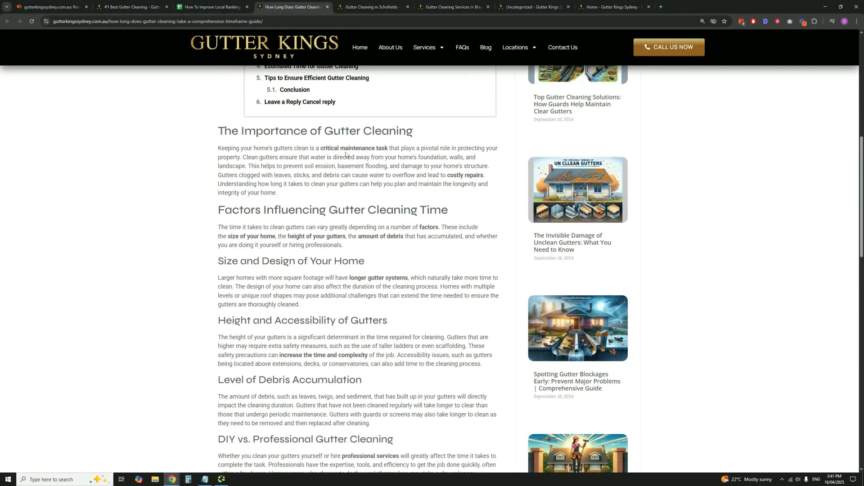
scroll(393, 177, "down", 3)
scroll(373, 293, "down", 2)
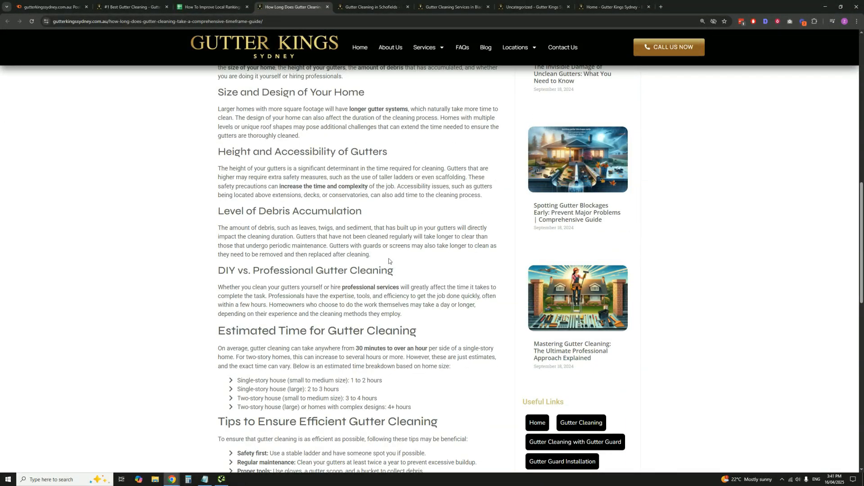
scroll(365, 284, "down", 2)
scroll(342, 234, "up", 5)
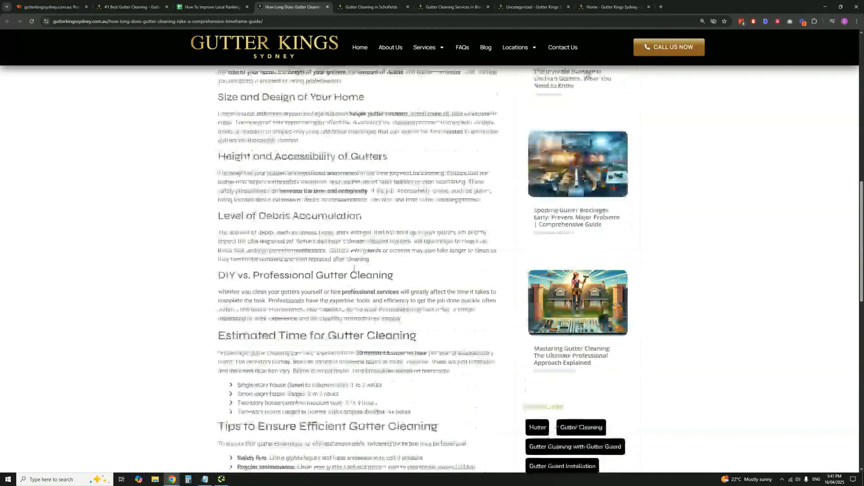
scroll(328, 221, "up", 4)
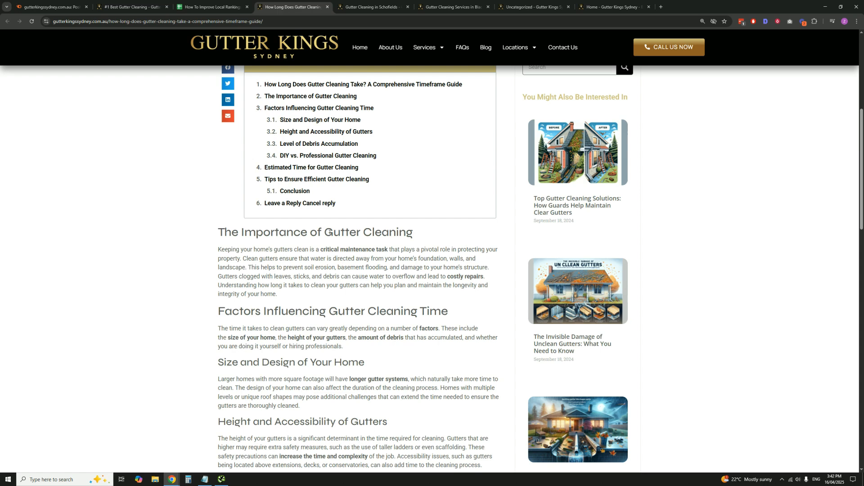
scroll(330, 232, "down", 1)
scroll(335, 238, "up", 3)
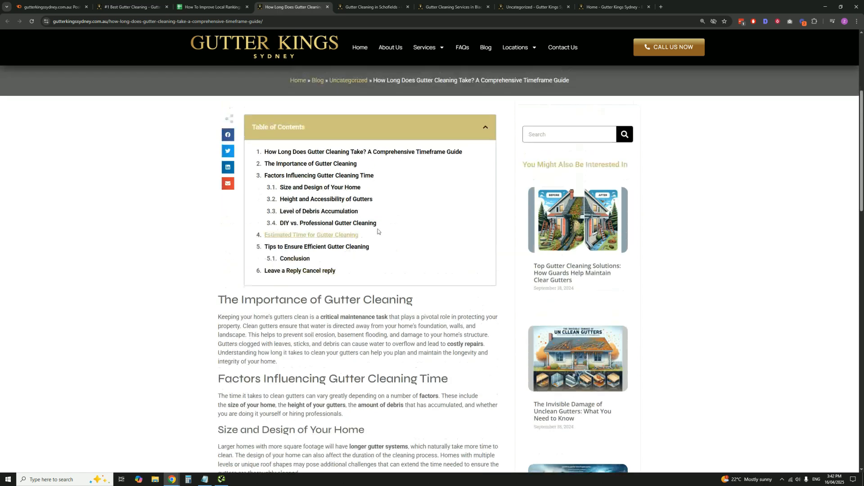
Open the gutter guards expert insights post from row 40 of the Crawl sheet and skim its content
left_click(211, 7)
left_click(153, 299)
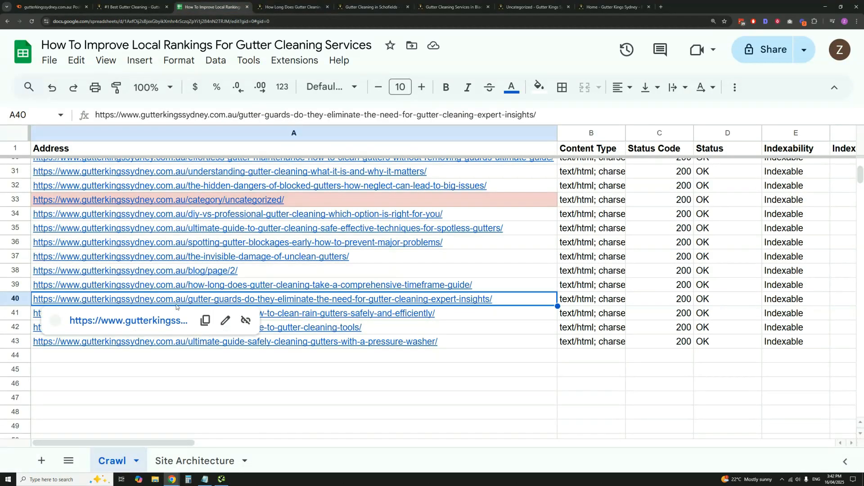
left_click(154, 320)
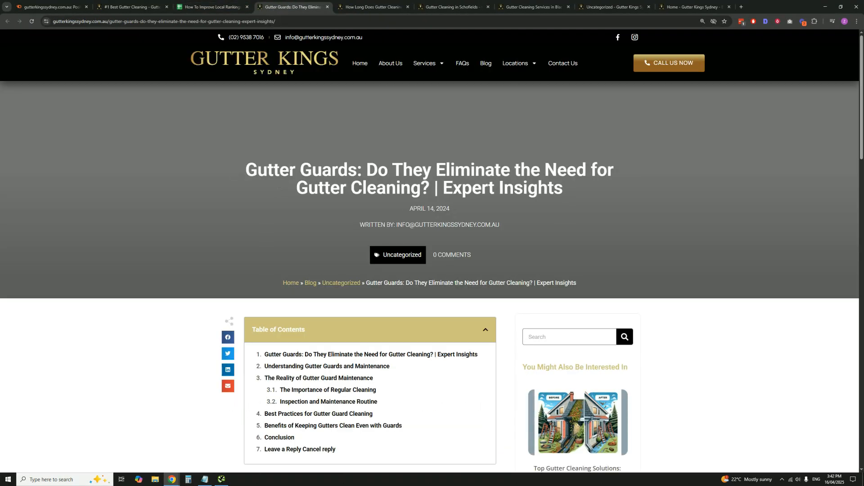
scroll(290, 164, "down", 1)
scroll(291, 164, "down", 2)
scroll(290, 165, "down", 2)
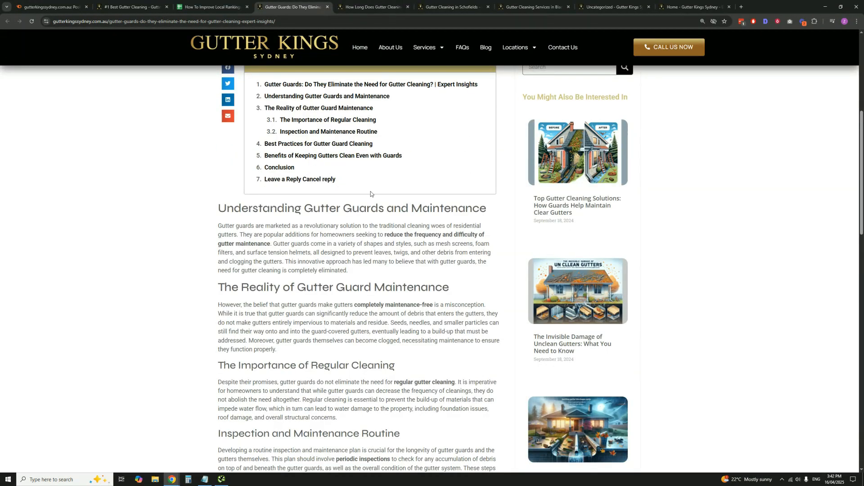
scroll(371, 194, "down", 3)
scroll(372, 190, "up", 9)
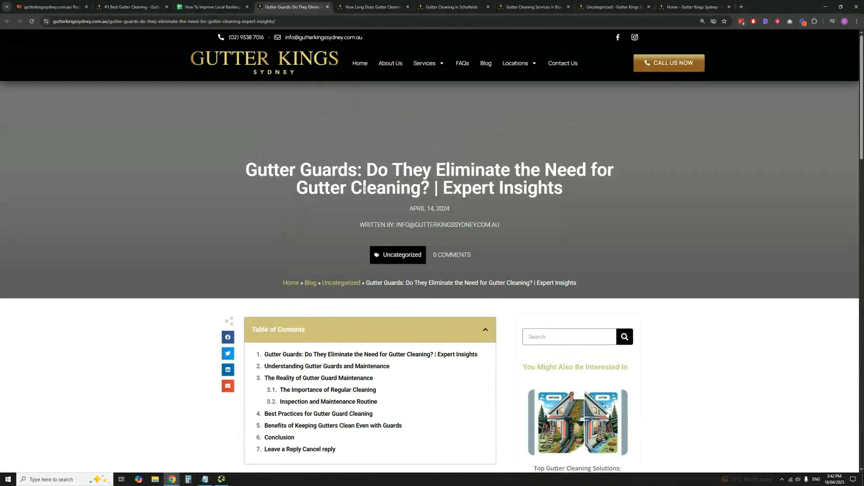
Go back to the Crawl sheet and select the Title 1 cell of the rain gutter cleaning guide in row 41
left_click(211, 6)
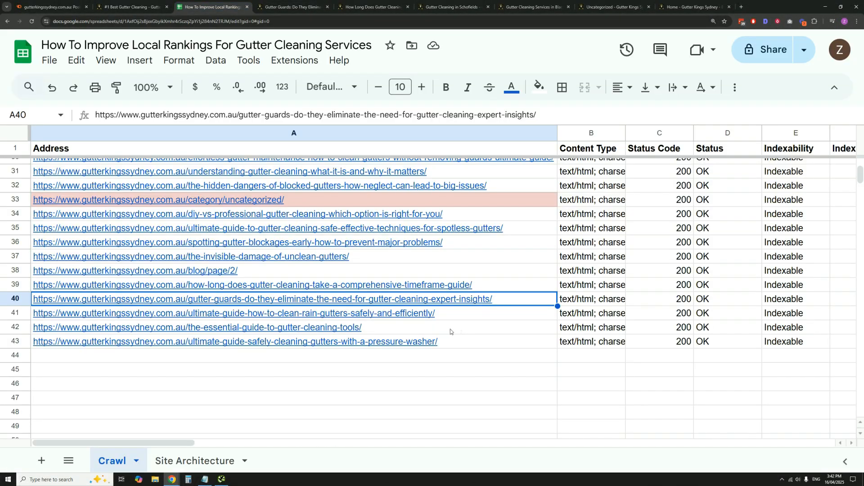
left_click_drag(182, 446, 267, 445)
left_click_drag(329, 451, 333, 454)
scroll(260, 401, "up", 1)
left_click(196, 350)
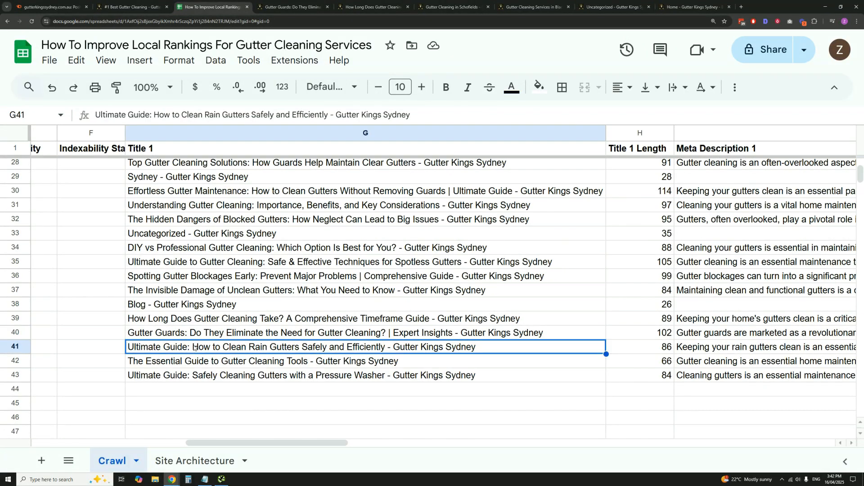
Review the blog post titles in the Crawl sheet's Title 1 column, from row 43 up to the Effortless Gutter Maintenance guide in row 30
left_click(208, 379)
left_click(211, 359)
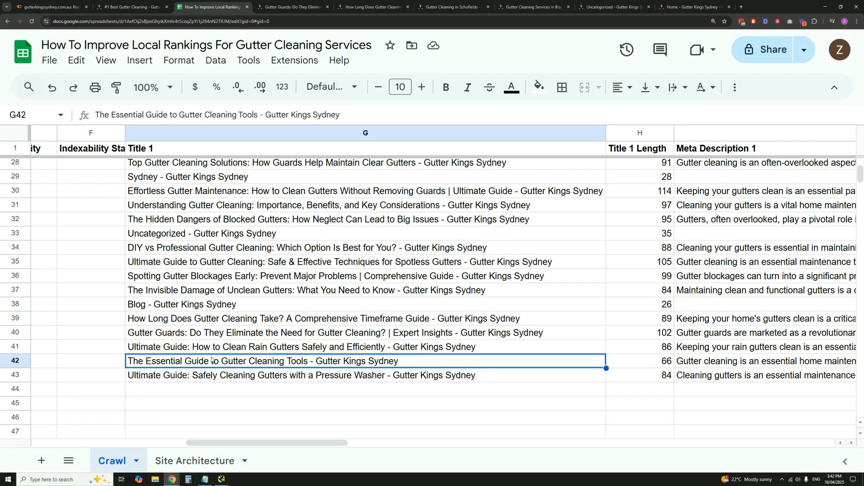
scroll(213, 357, "up", 1)
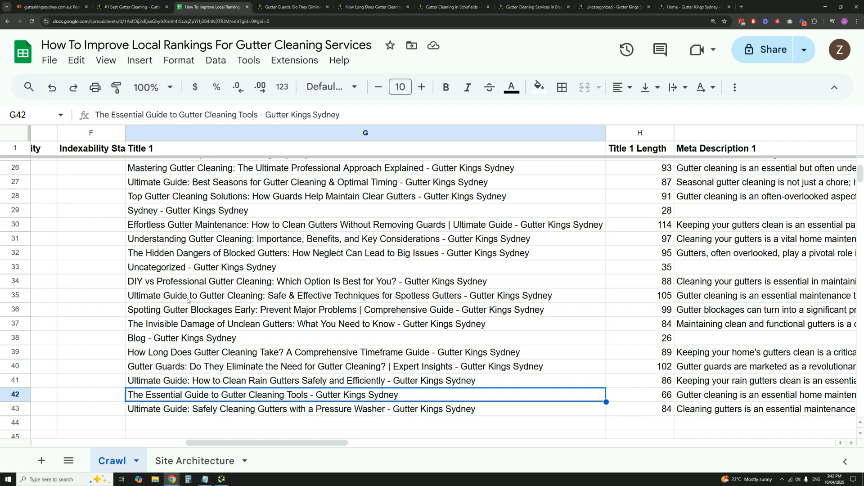
left_click(208, 295)
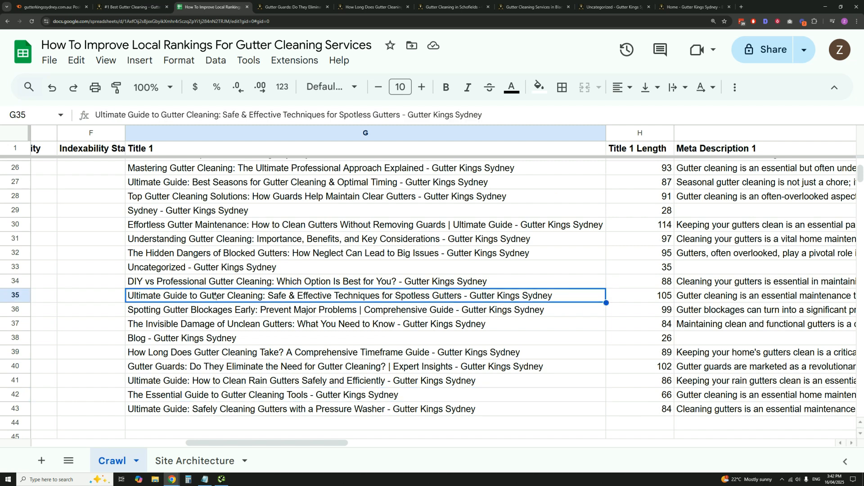
left_click(234, 239)
left_click(235, 228)
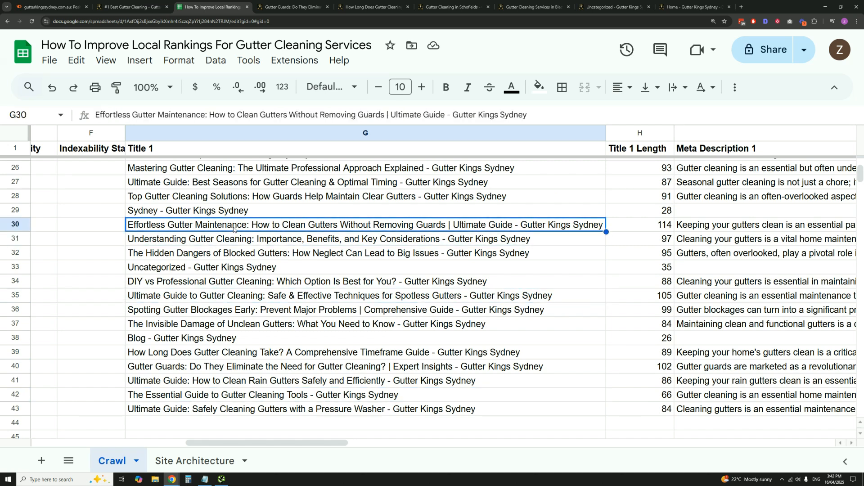
Return to the gutter guards expert insights post and skim its sections from the table of contents to the best practices
key("ctrl+Tab")
scroll(321, 263, "down", 6)
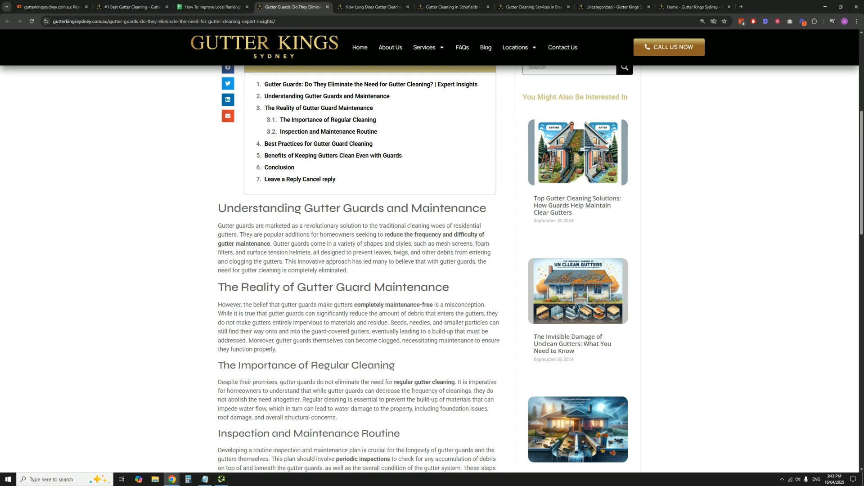
scroll(333, 258, "down", 2)
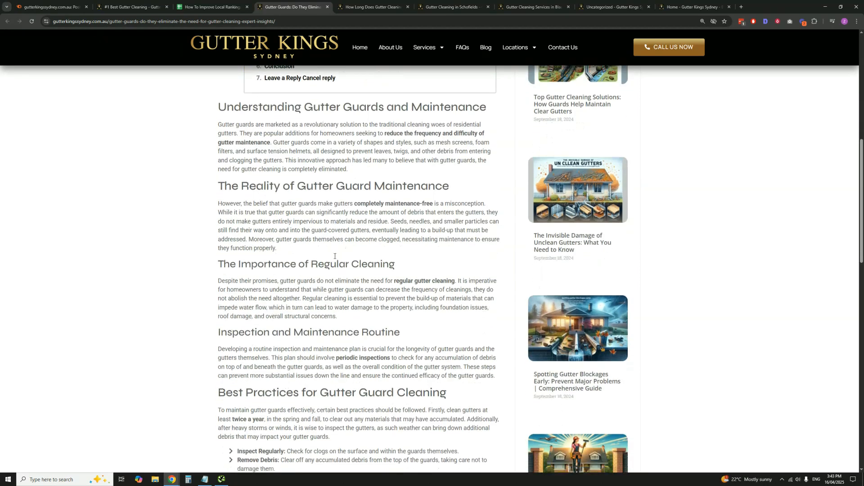
scroll(334, 256, "down", 3)
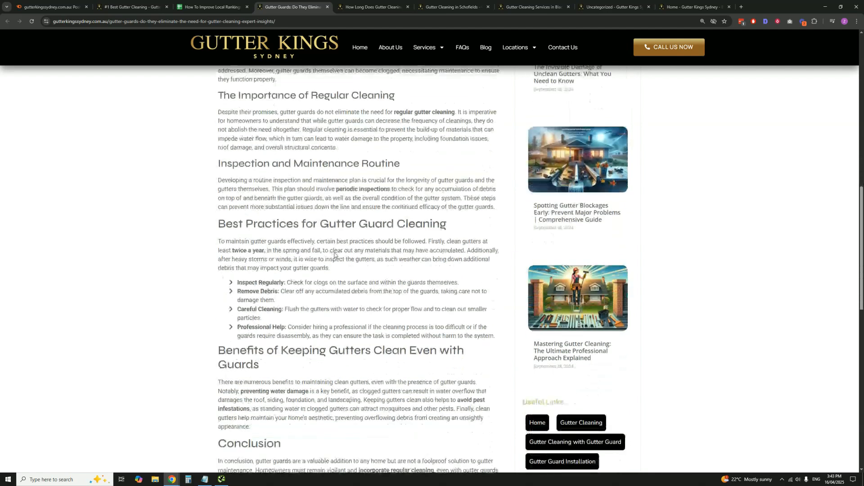
scroll(377, 160, "up", 1)
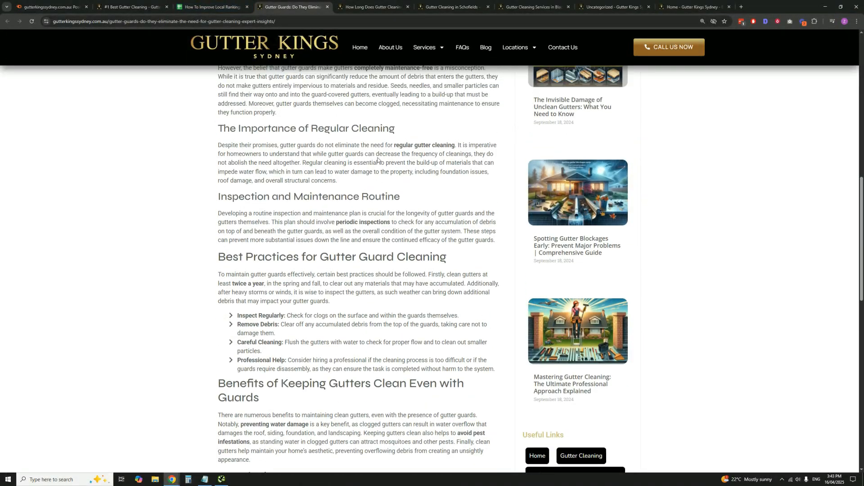
scroll(377, 160, "up", 2)
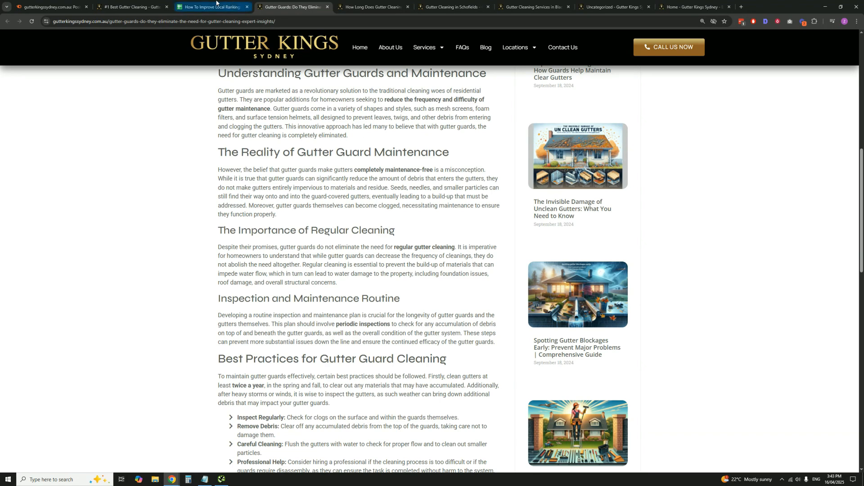
Switch to the Semrush organic positions for gutterkingssydney.com.au and check which URLs rank for the cost and pricing keywords
left_click(50, 7)
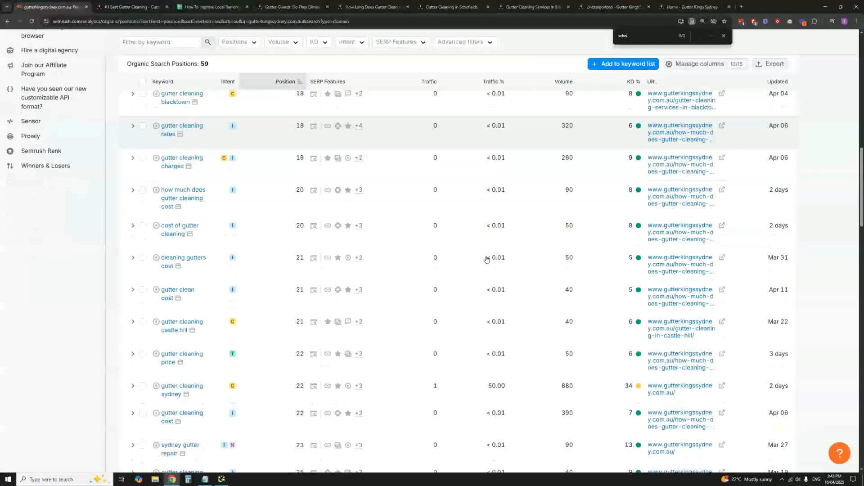
scroll(486, 260, "up", 6)
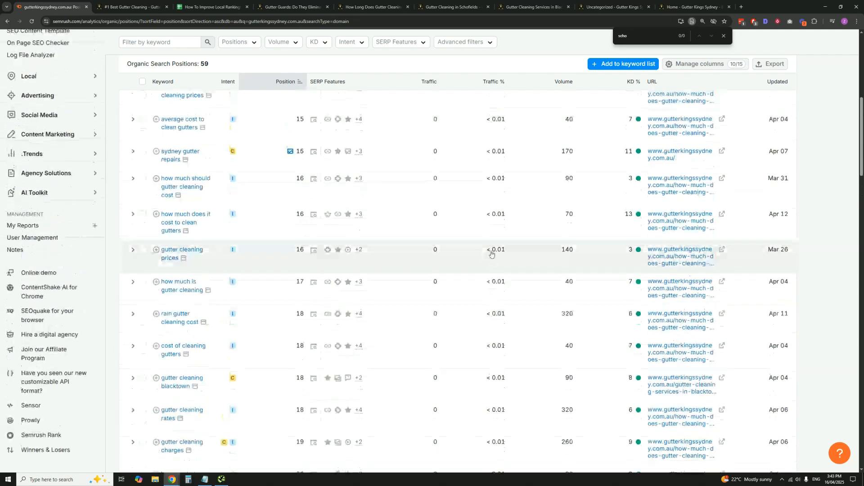
scroll(484, 175, "up", 2)
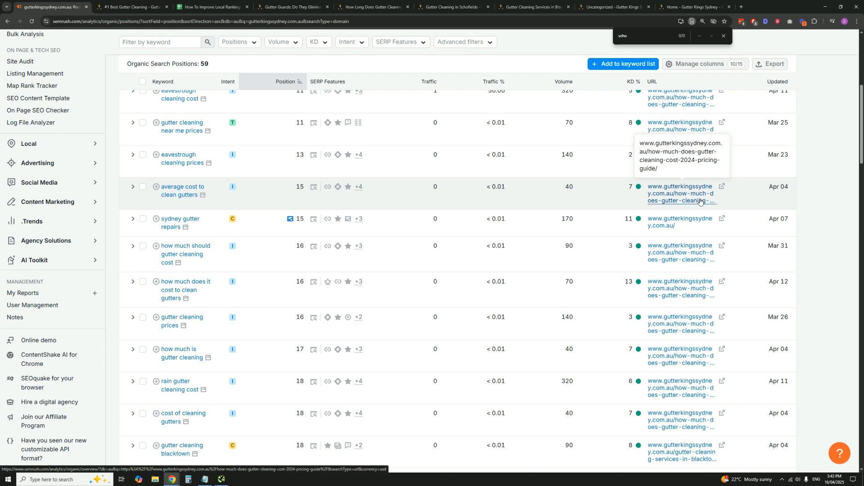
scroll(701, 201, "up", 4)
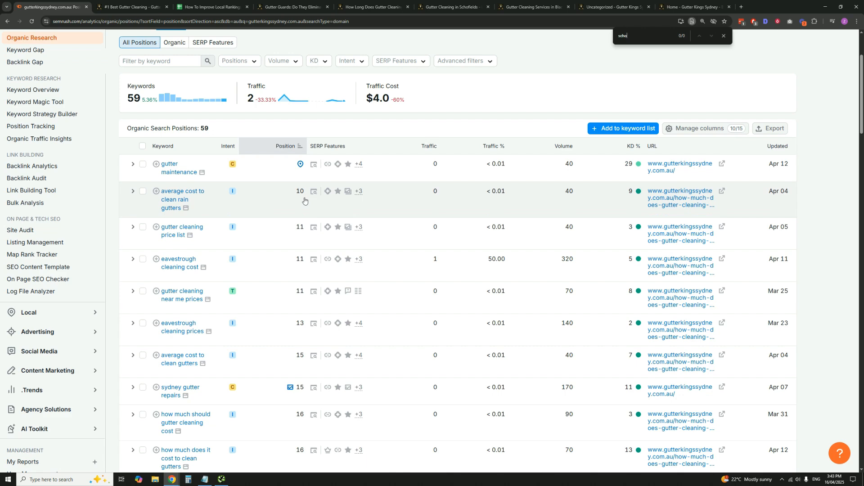
scroll(563, 229, "down", 3)
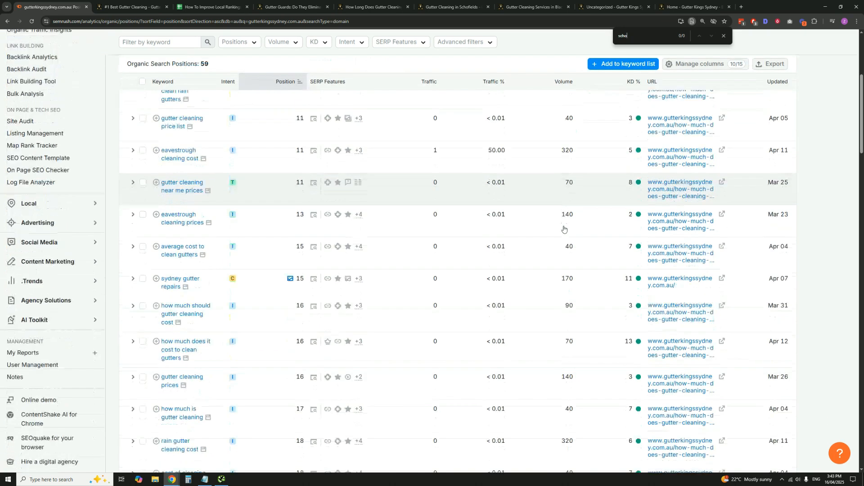
scroll(564, 230, "down", 5)
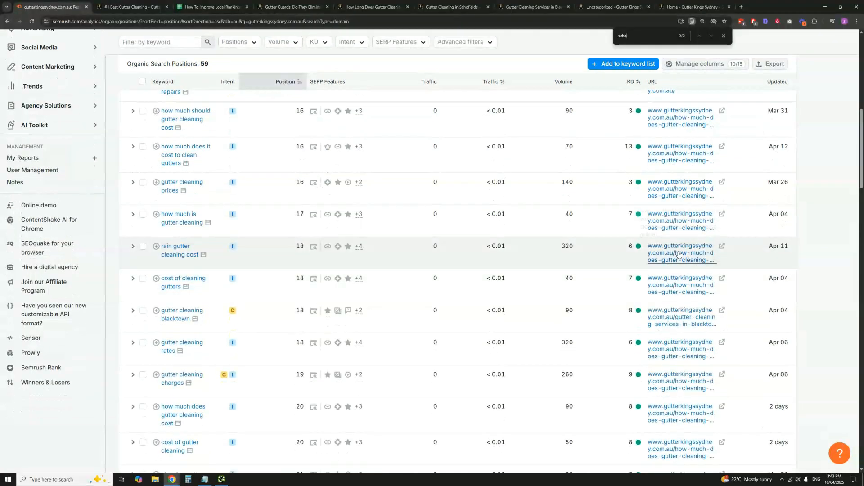
scroll(679, 255, "down", 3)
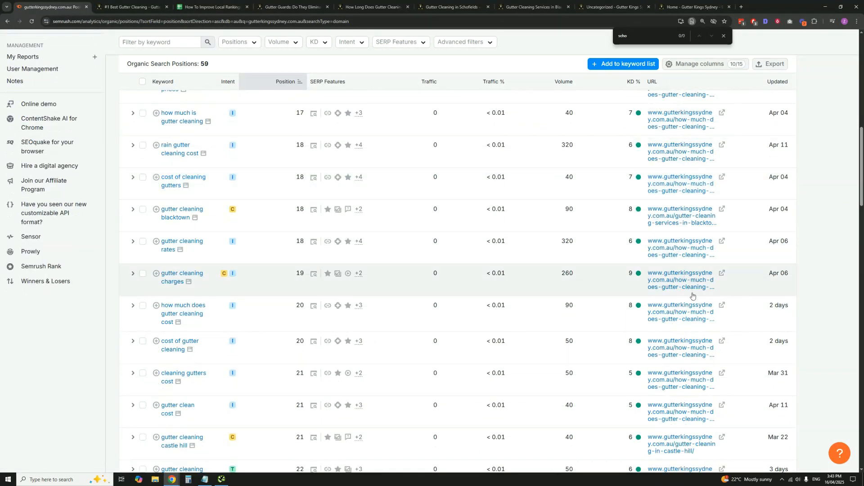
Open the page ranking for "how much does gutter cleaning cost" and read its cost overview and calculation considerations
left_click(722, 306)
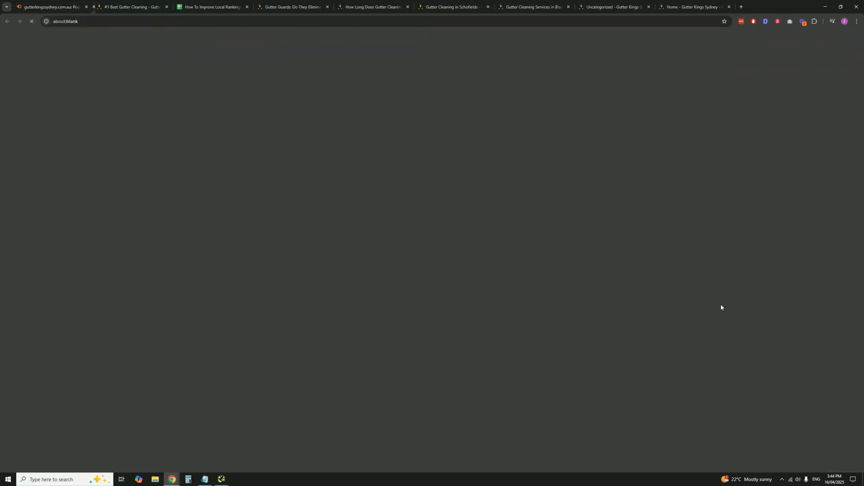
scroll(517, 288, "down", 8)
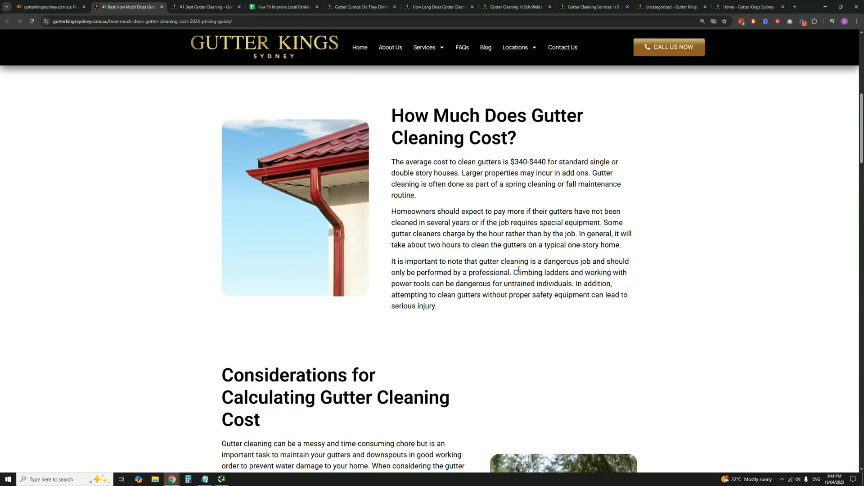
scroll(239, 102, "down", 3)
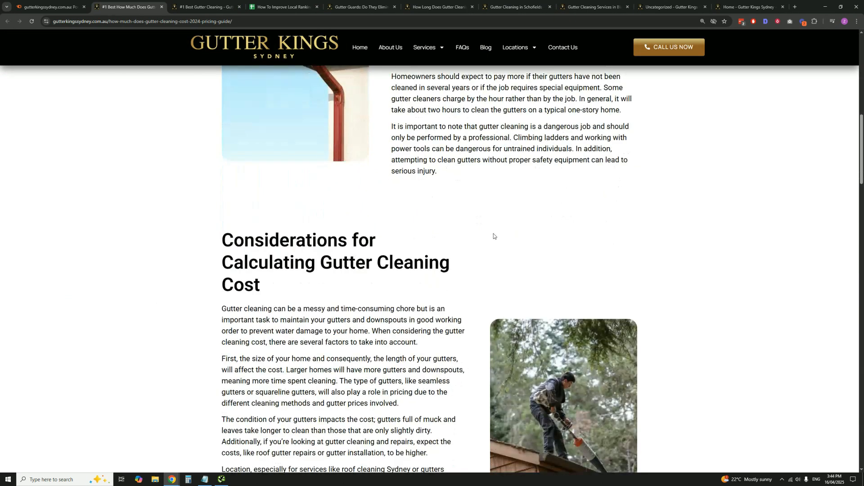
scroll(493, 235, "down", 2)
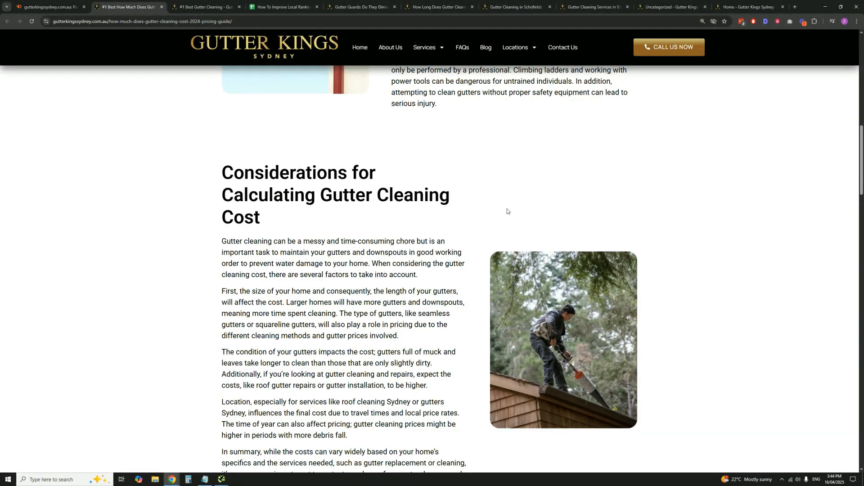
scroll(452, 212, "down", 3)
scroll(452, 212, "down", 5)
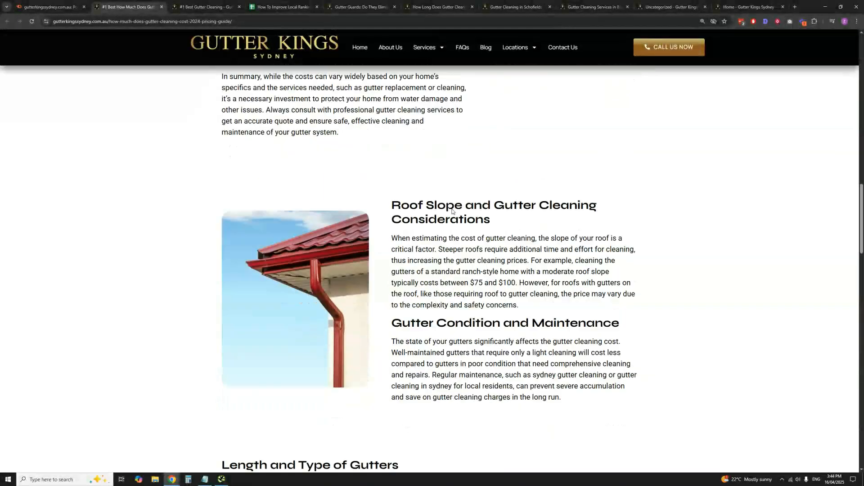
Read the pricing guide's remaining sections, from roof slope considerations to how often to clean gutters
scroll(452, 212, "down", 3)
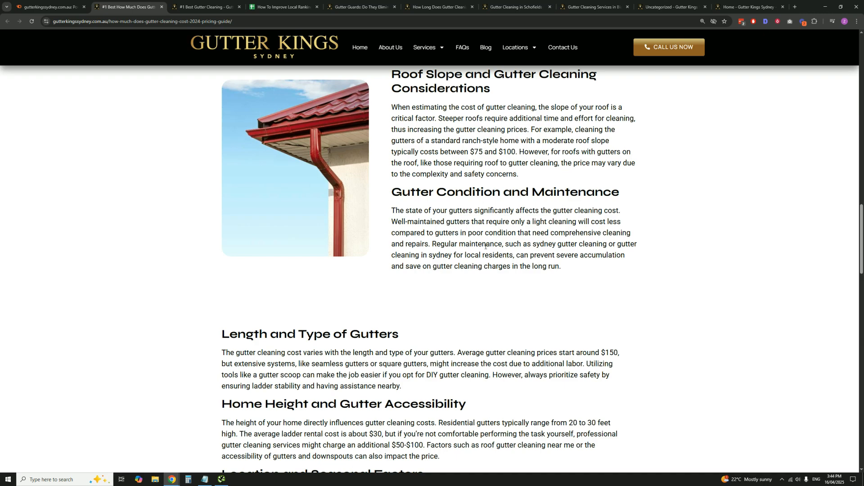
scroll(485, 247, "down", 5)
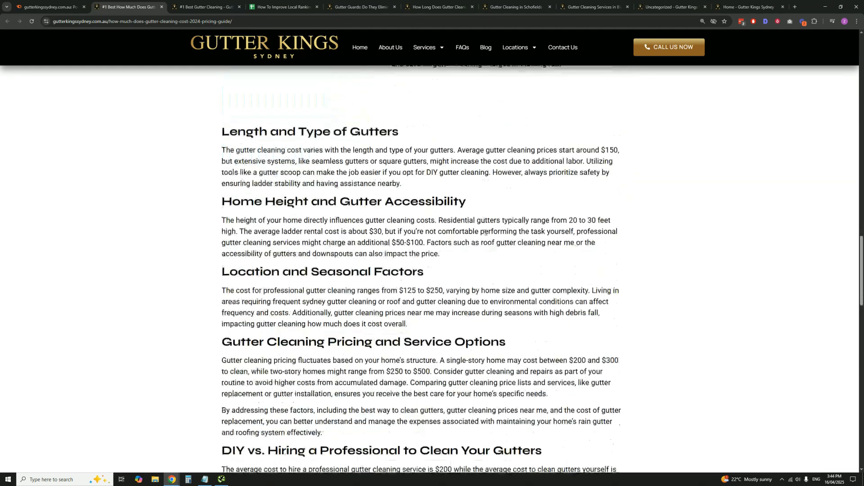
scroll(485, 232, "down", 5)
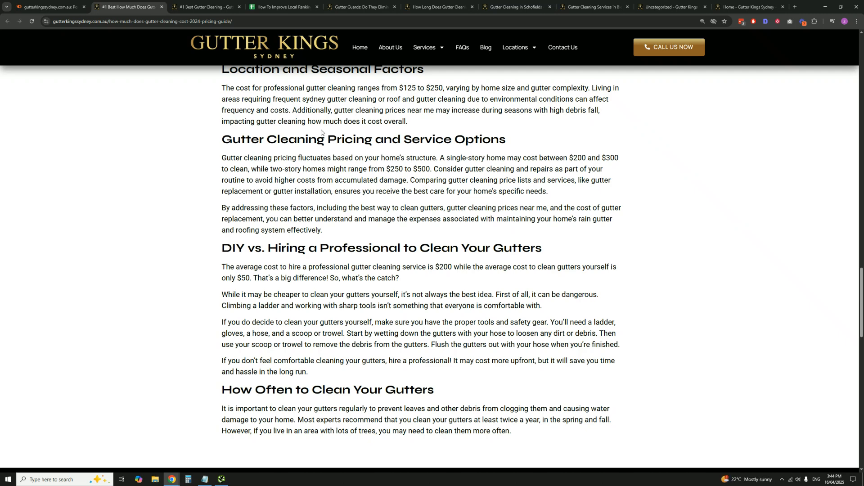
scroll(321, 126, "up", 9)
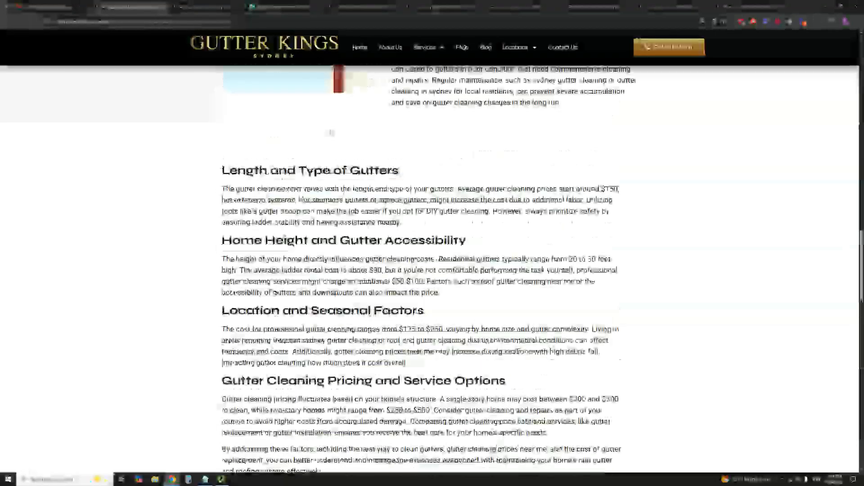
Go back to the Semrush organic positions and review the remaining keywords and their URLs down to the end of the list
left_click(47, 7)
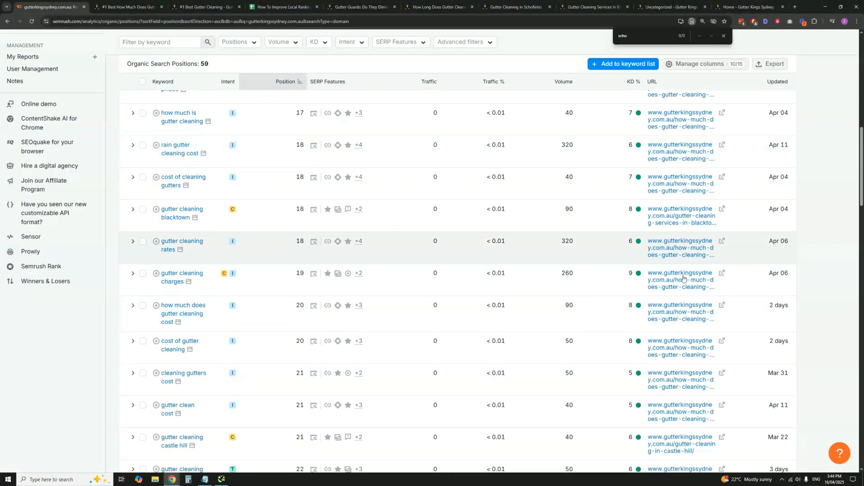
scroll(680, 288, "down", 6)
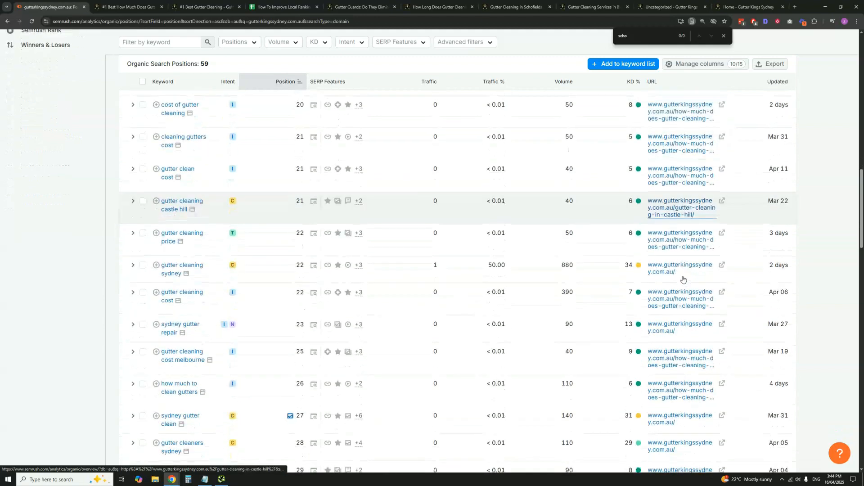
scroll(684, 275, "down", 8)
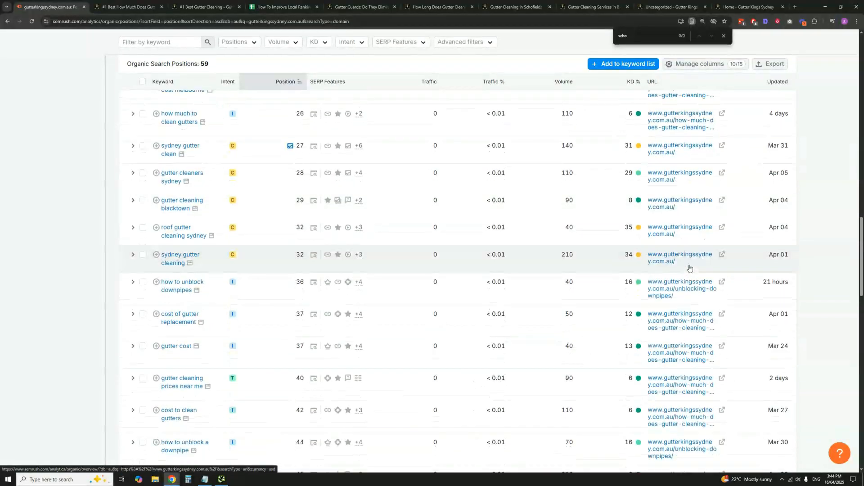
scroll(690, 268, "down", 12)
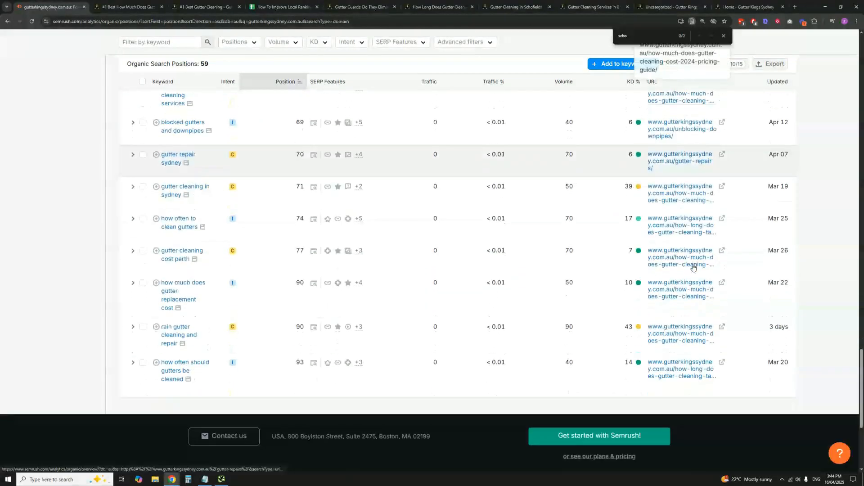
Return to the Crawl sheet, compare its metadata, indexability and title columns, and select the Title 1 cell in row 35
left_click(283, 7)
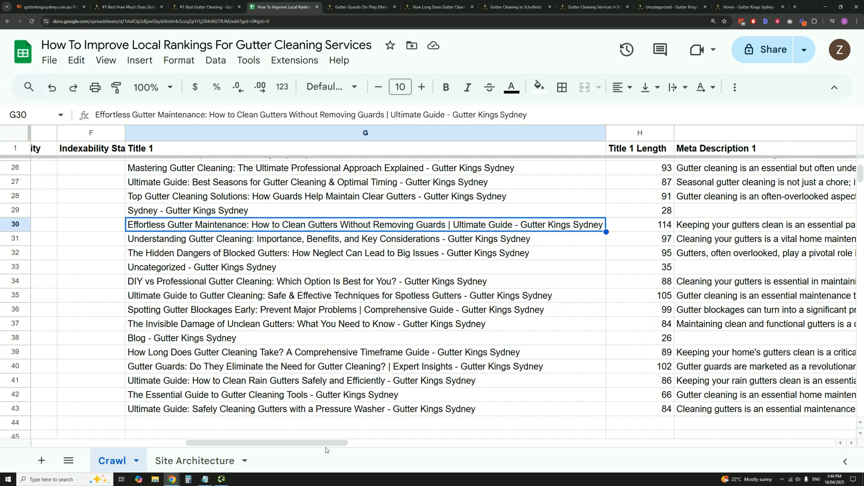
left_click_drag(326, 445, 376, 456)
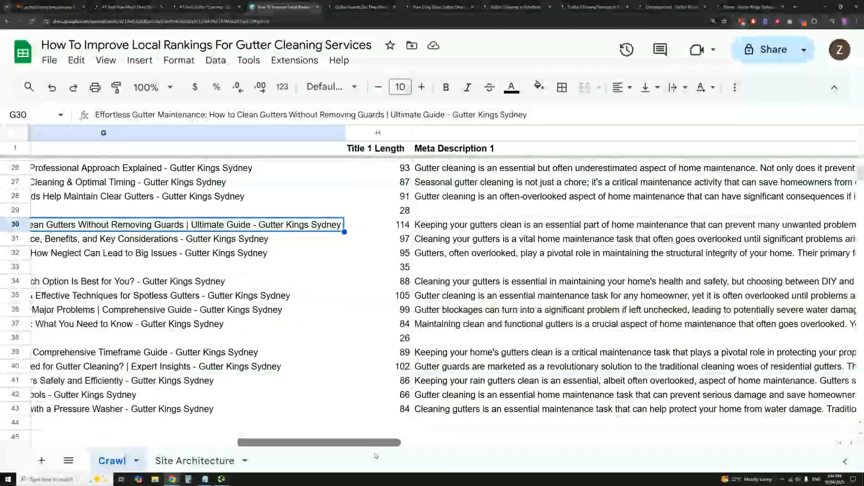
scroll(622, 355, "left", 10)
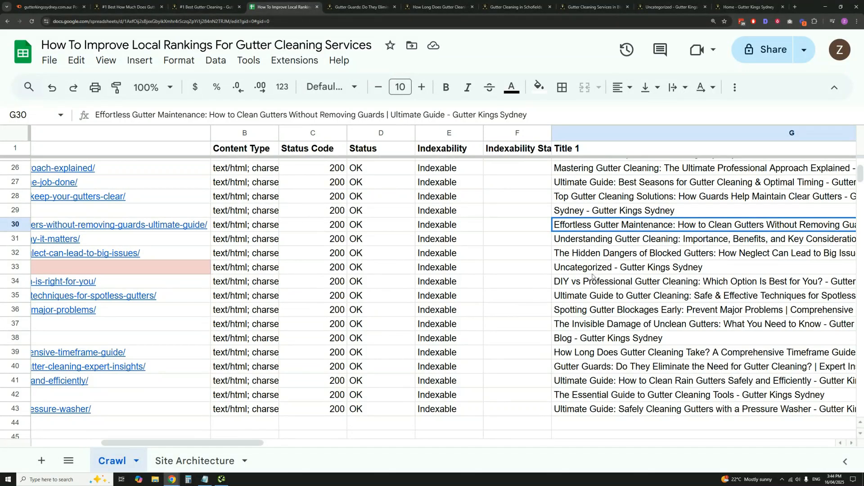
scroll(272, 450, "right", 3)
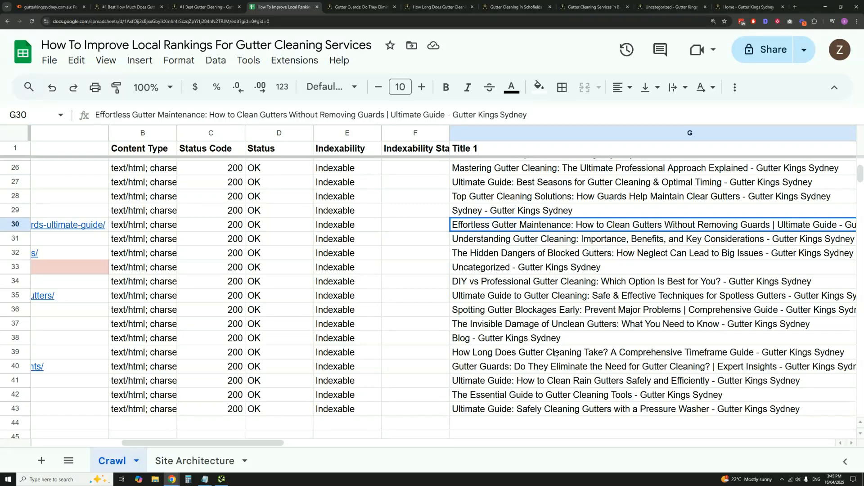
left_click(564, 297)
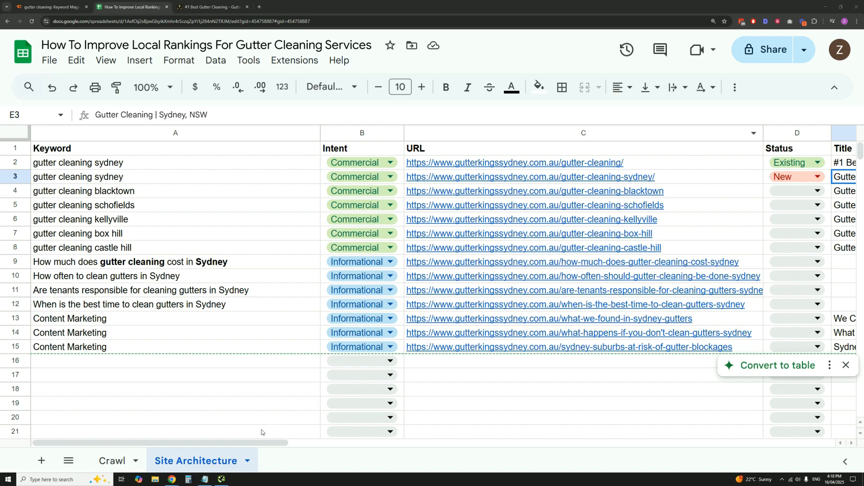
Examine the Status, Title and H1 columns planned in the Site Architecture sheet
left_click_drag(263, 441, 403, 442)
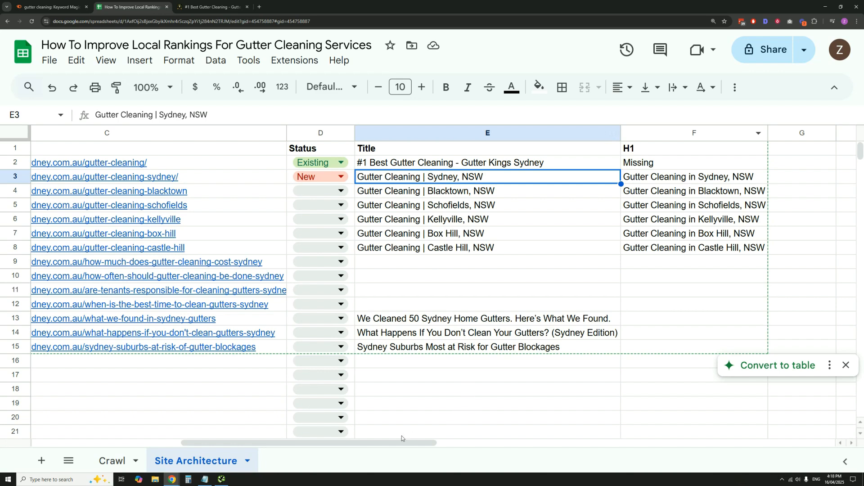
Compare the existing and new gutter cleaning Sydney URLs in the Site Architecture sheet with their Status, Title and H1 entries
left_click_drag(402, 442, 247, 457)
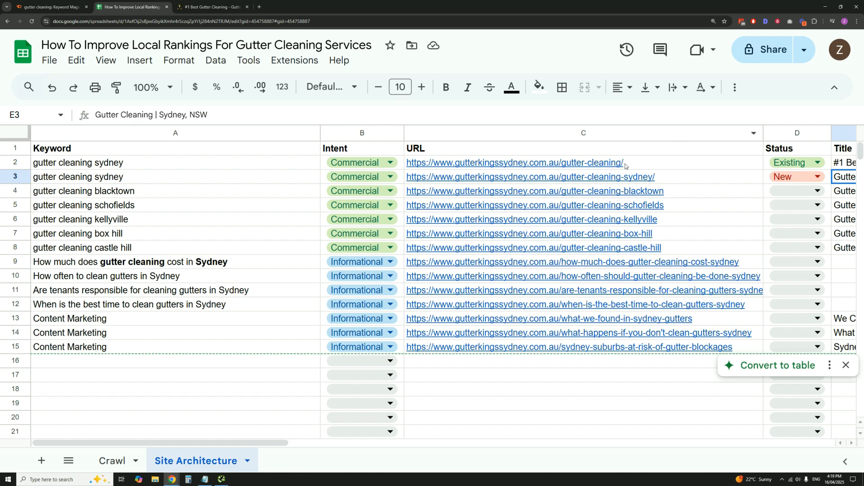
mouse_move(627, 165)
left_click(684, 147)
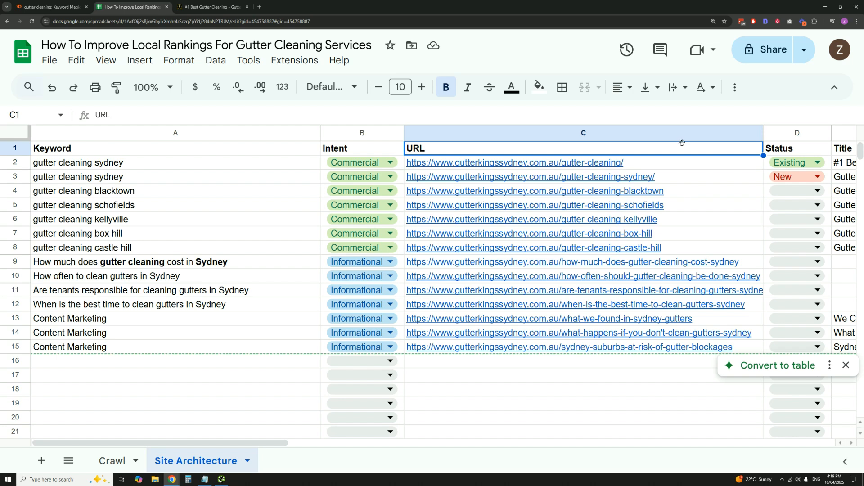
mouse_move(583, 164)
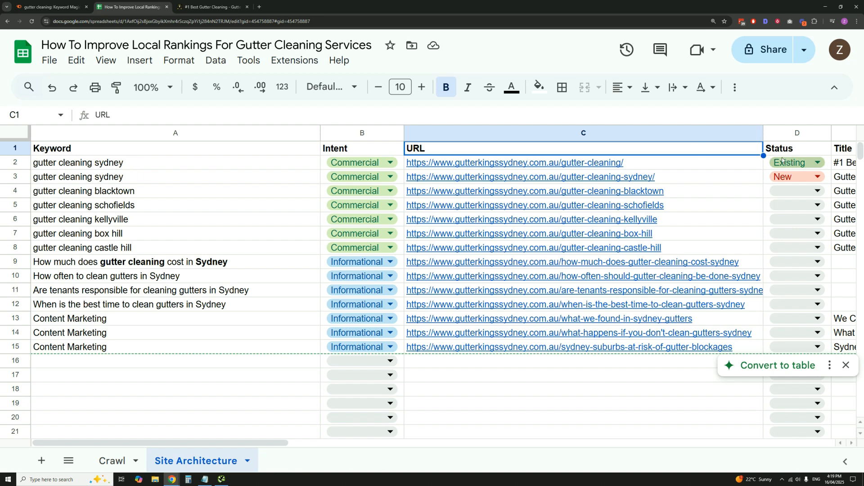
mouse_move(733, 178)
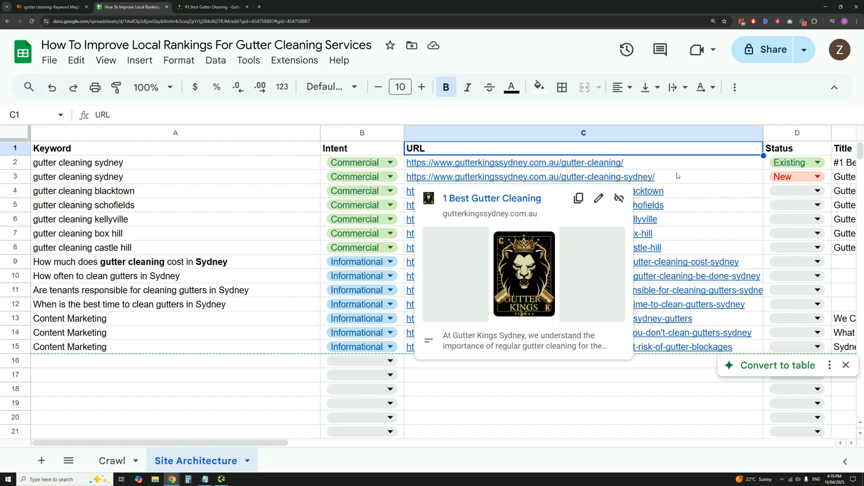
left_click_drag(256, 446, 372, 446)
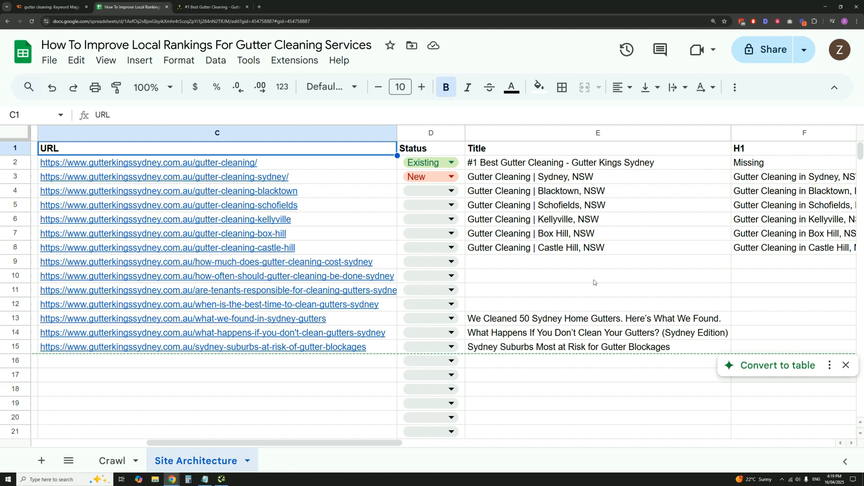
left_click_drag(374, 443, 421, 451)
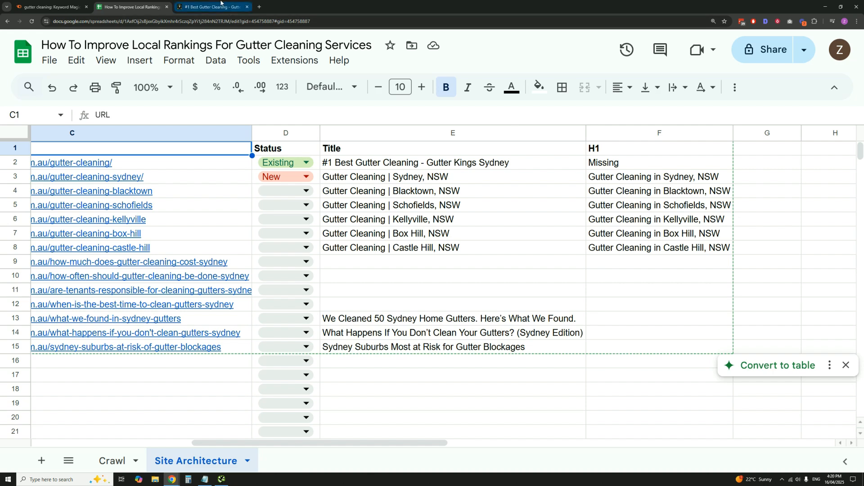
Check the live gutter cleaning page's banner heading against the H1 entries for rows 2 and 3 of the Site Architecture sheet
left_click(220, 2)
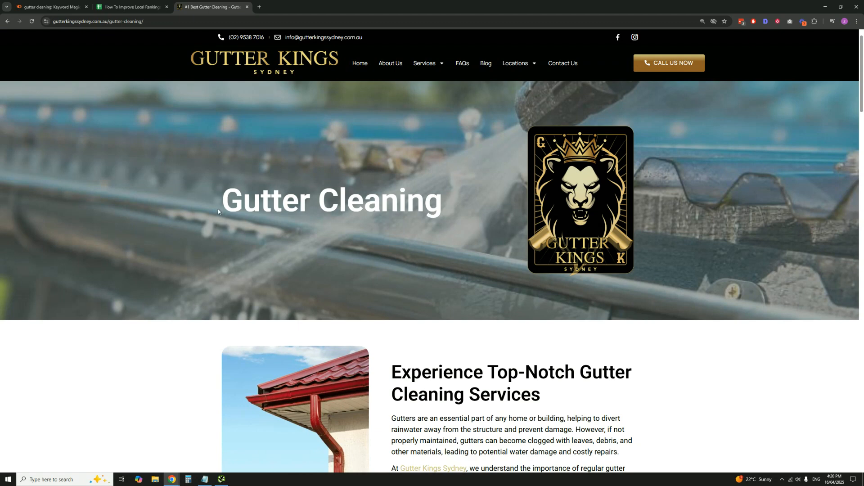
left_click_drag(219, 211, 479, 209)
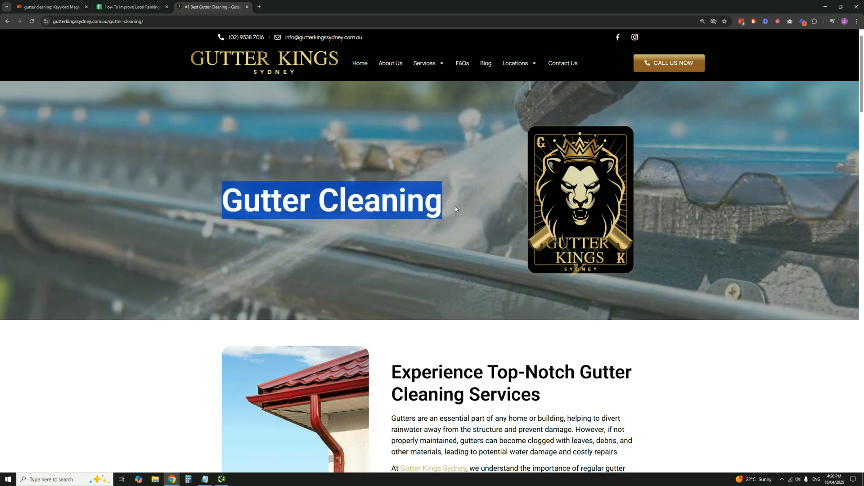
left_click(131, 7)
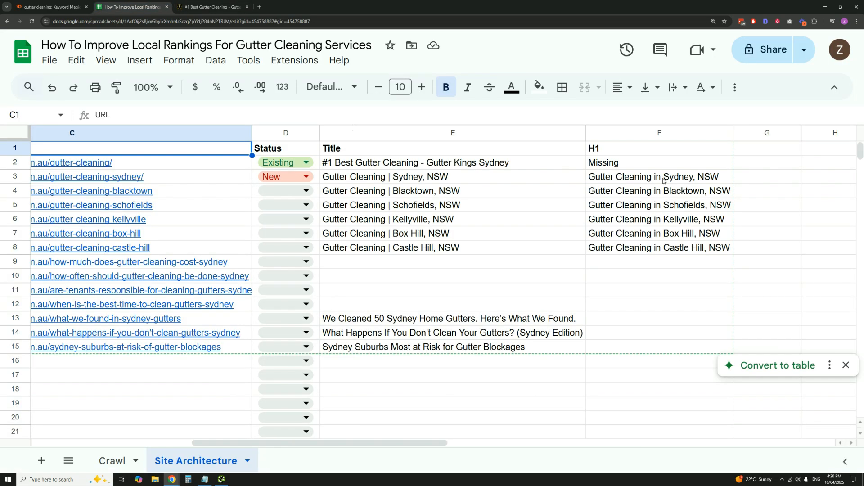
left_click(601, 165)
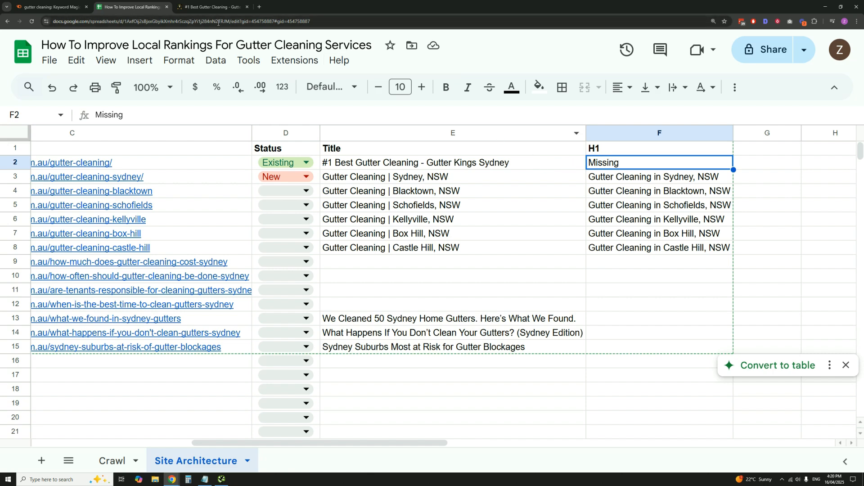
key("ctrl+Tab")
key("ctrl+shift+Tab")
left_click(644, 178)
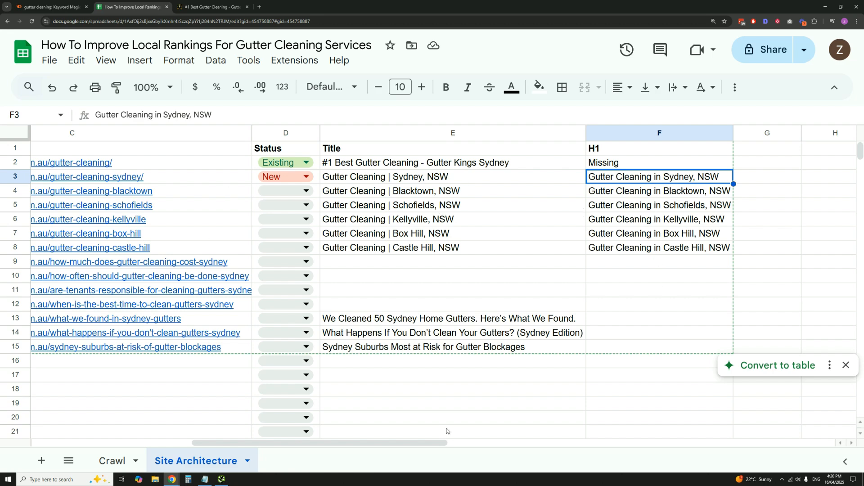
Review the suburb pages' keywords, URLs, titles and H1s in the Site Architecture sheet, selecting the Blacktown title cell
left_click_drag(437, 443, 206, 453)
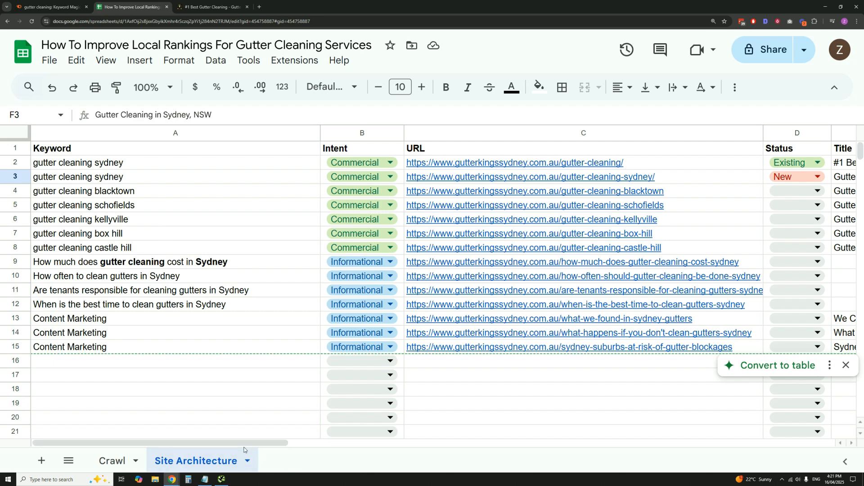
left_click_drag(241, 442, 452, 442)
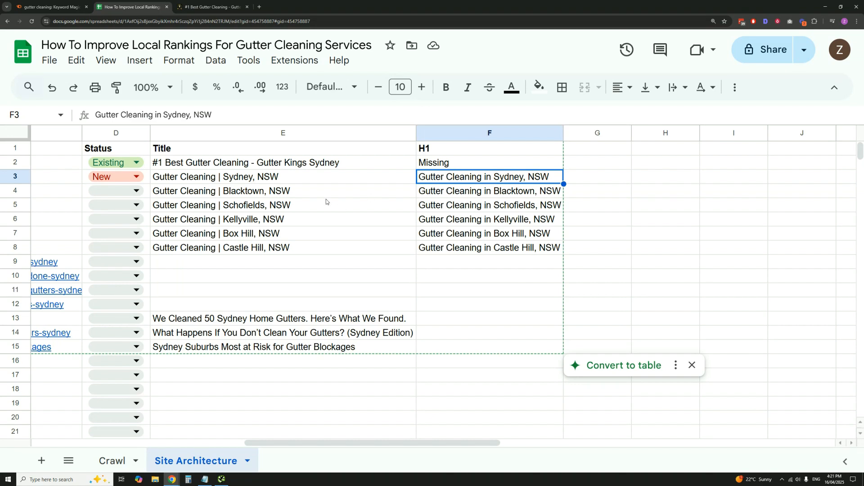
left_click_drag(482, 443, 424, 443)
scroll(444, 226, "left", 5)
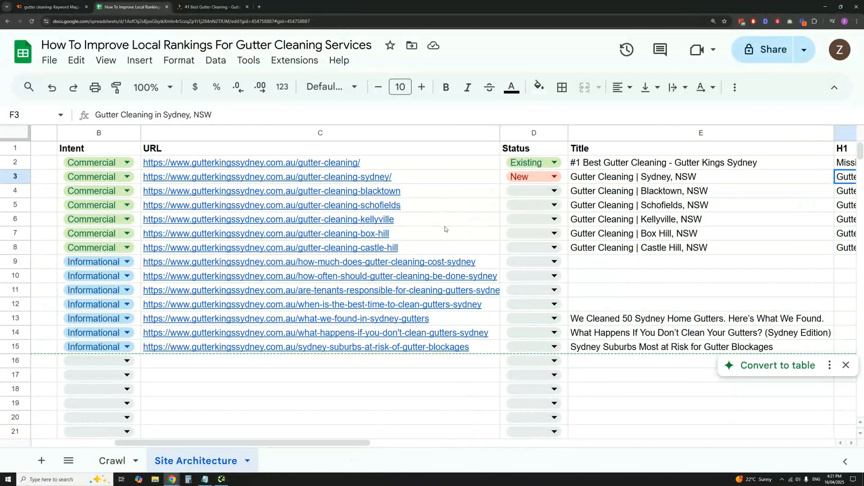
mouse_move(445, 226)
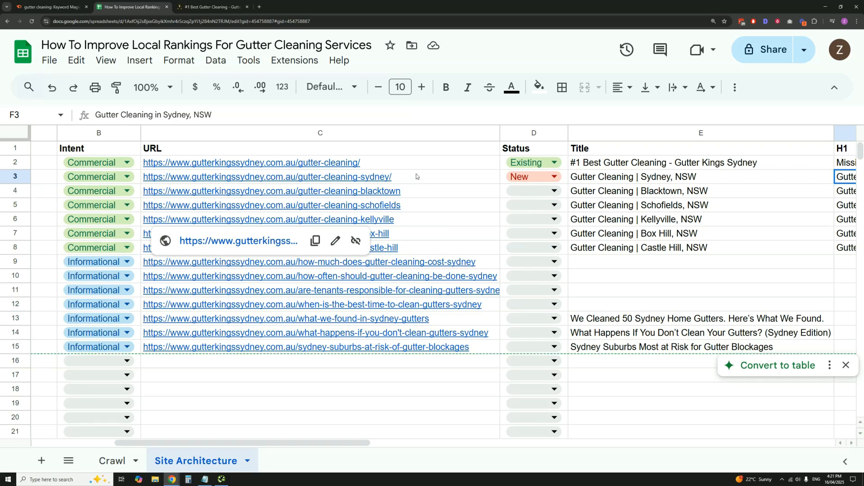
left_click(612, 191)
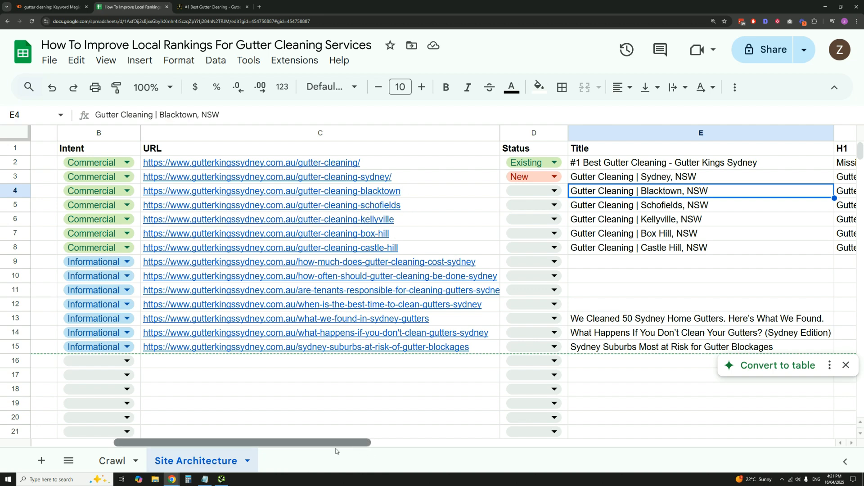
left_click_drag(337, 448, 230, 460)
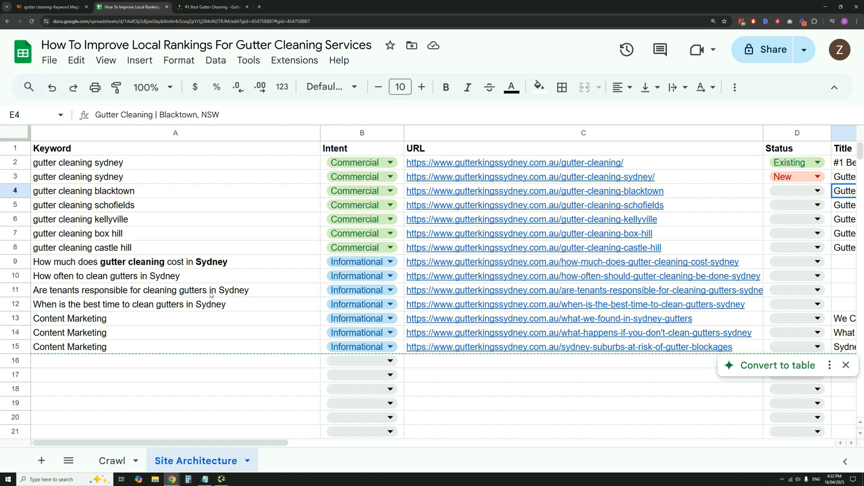
Switch to Semrush's Keyword Magic Tool and examine the question keywords listed for gutter cleaning
left_click(49, 6)
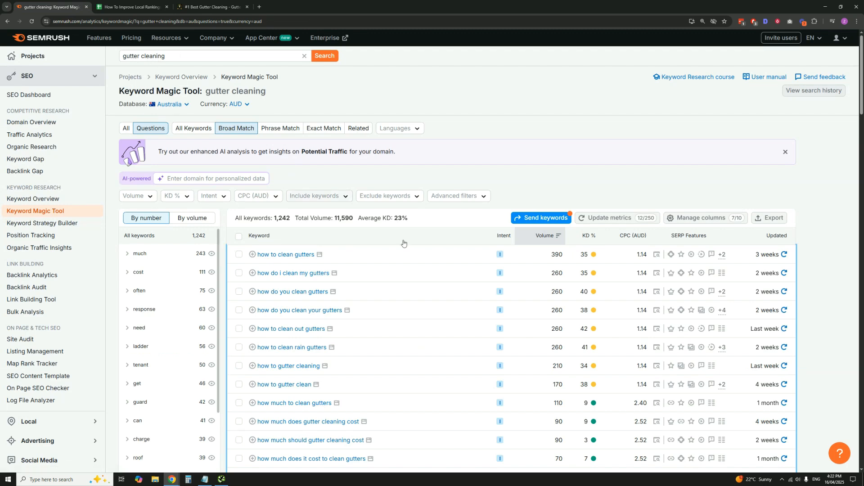
scroll(403, 243, "down", 3)
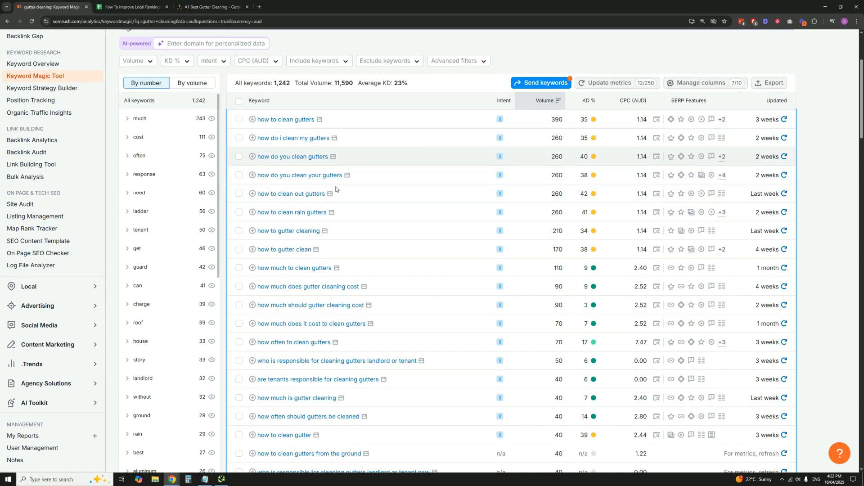
scroll(335, 189, "down", 1)
scroll(396, 189, "up", 2)
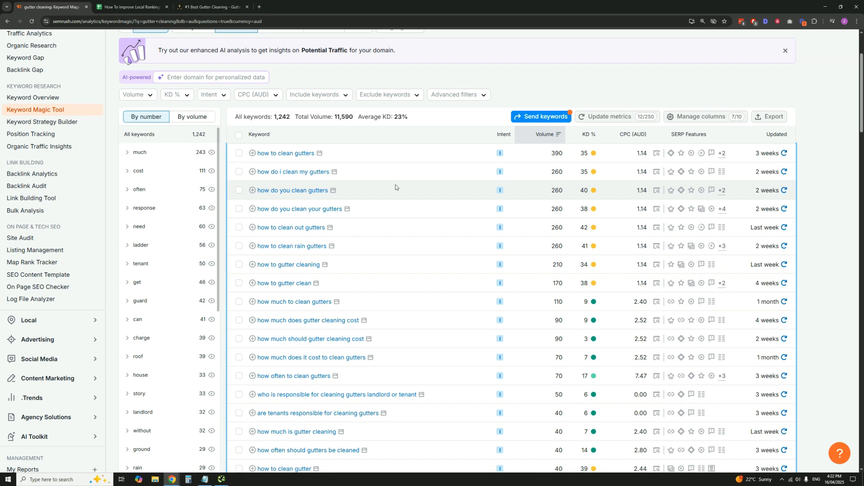
Return to the Site Architecture sheet and go through the four informational question keywords in rows 9 to 12
left_click(131, 6)
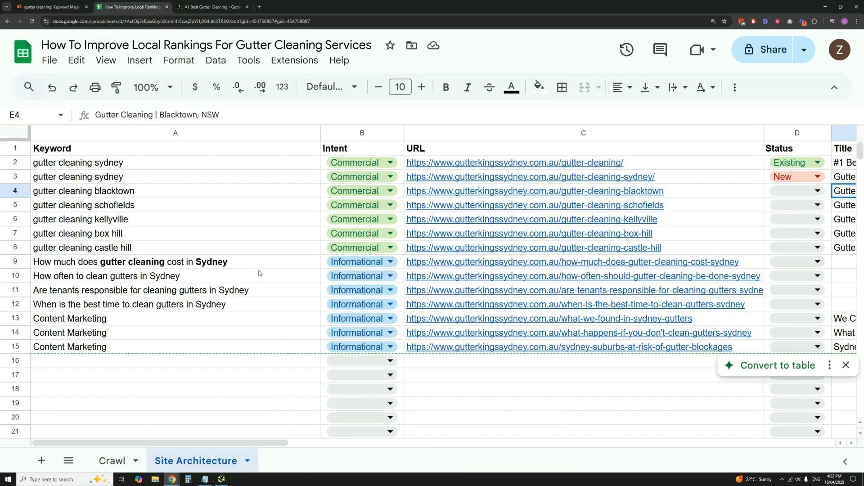
left_click(156, 266)
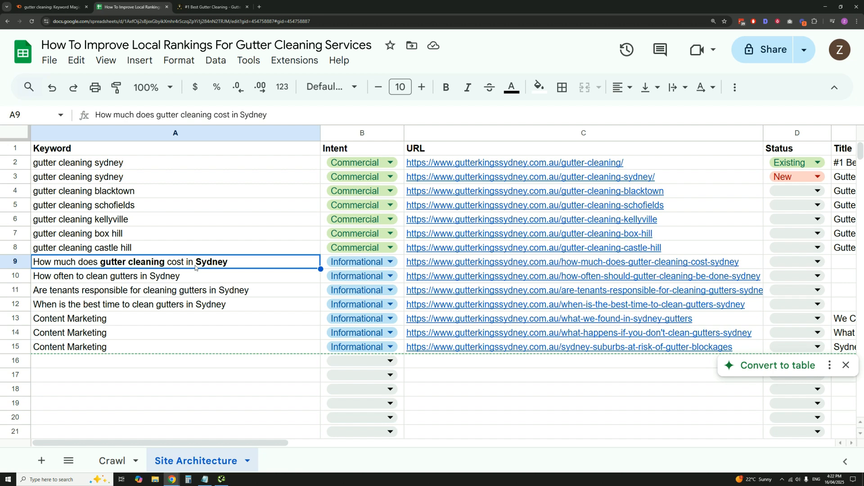
left_click(153, 281)
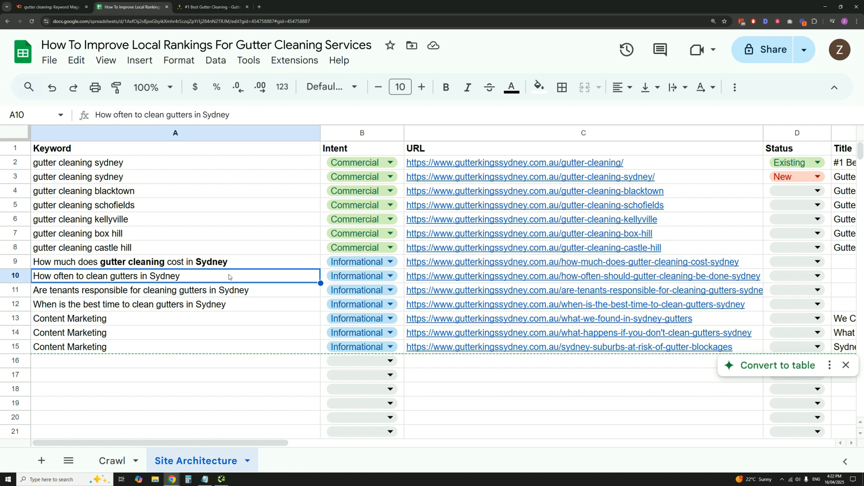
left_click(113, 294)
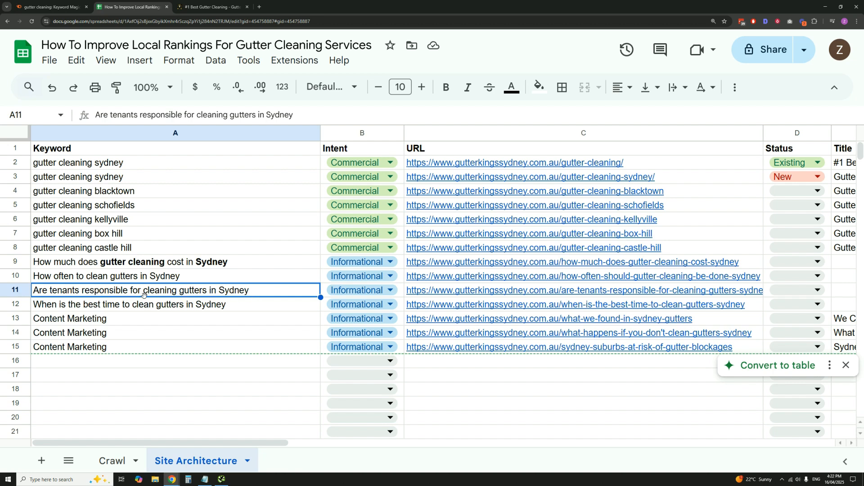
left_click(151, 307)
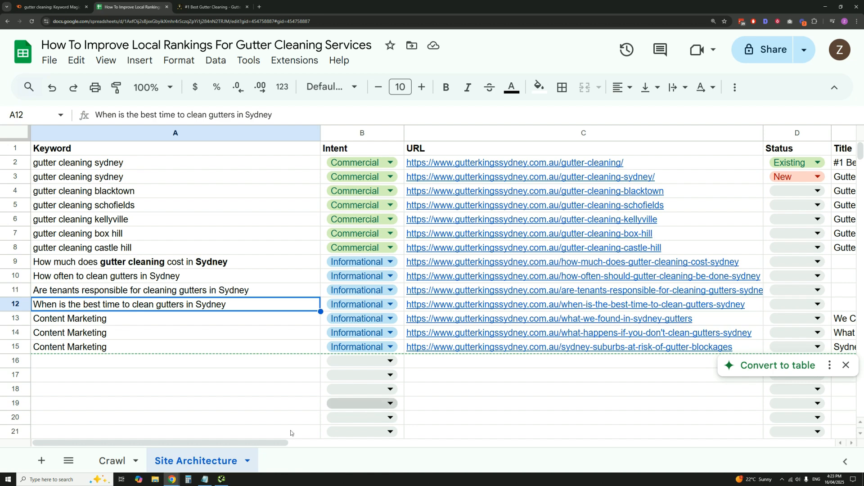
Examine the informational pages' planned URLs alongside their Status, Title and H1 columns
left_click(733, 230)
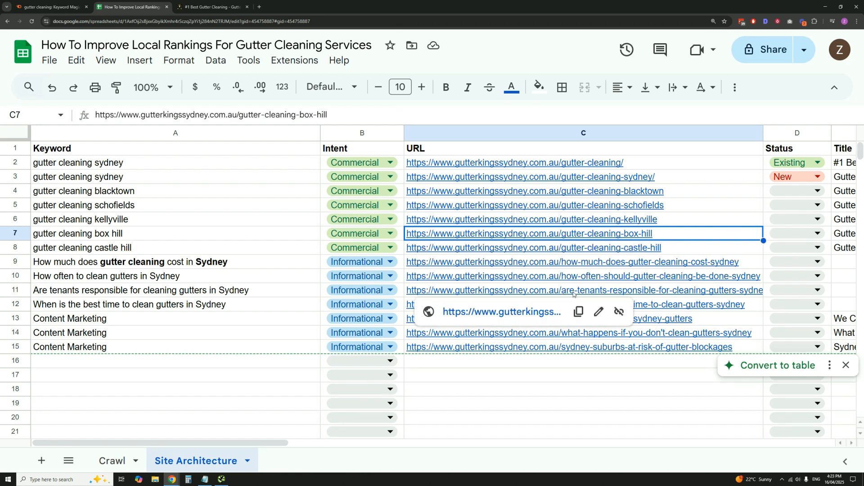
left_click_drag(288, 442, 330, 452)
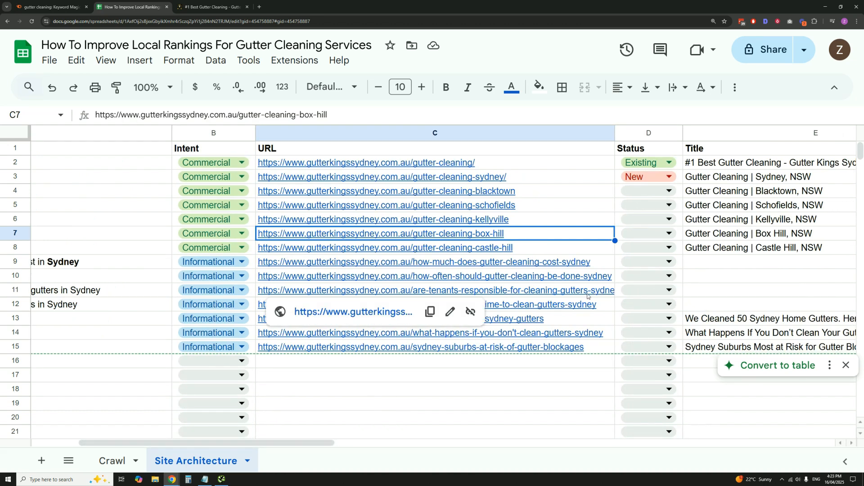
left_click_drag(332, 443, 403, 454)
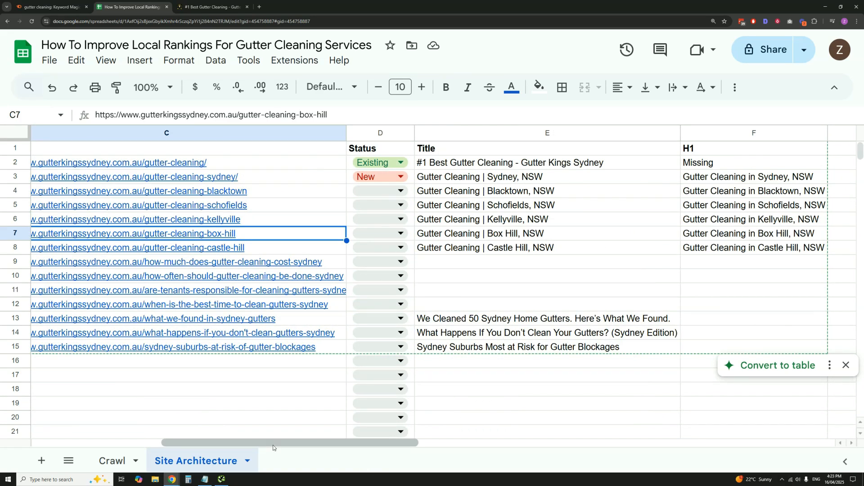
left_click_drag(241, 443, 110, 446)
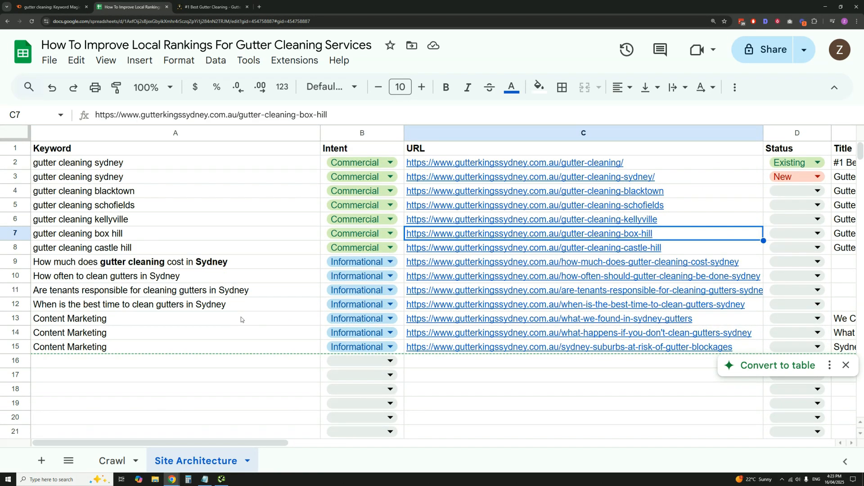
Select the Content Marketing keywords in A13:A15 and examine the URLs and titles planned for those rows
left_click_drag(241, 317, 237, 347)
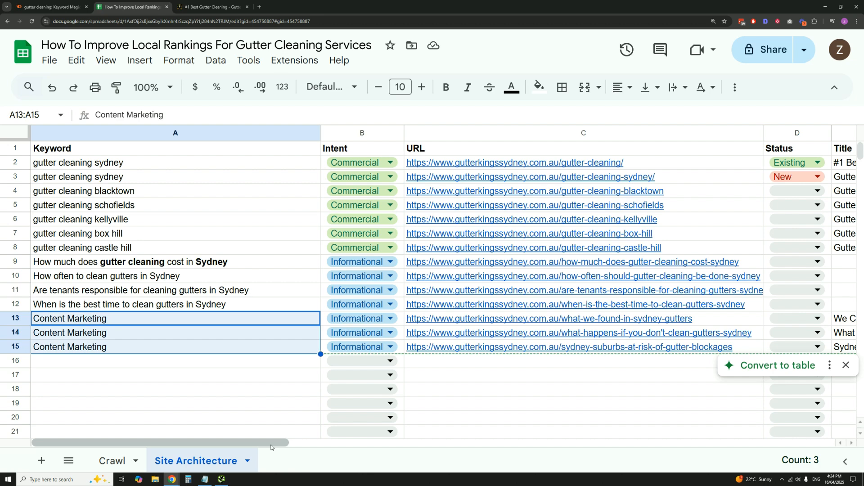
scroll(270, 447, "right", 1)
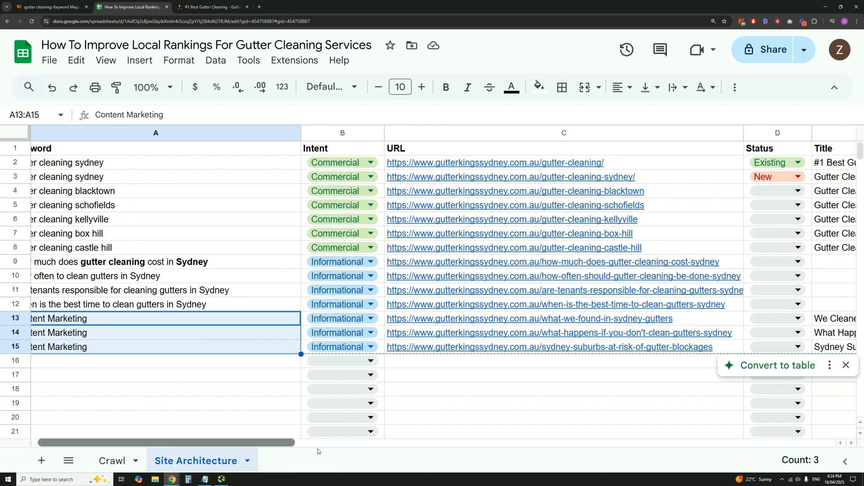
left_click_drag(260, 456, 257, 457)
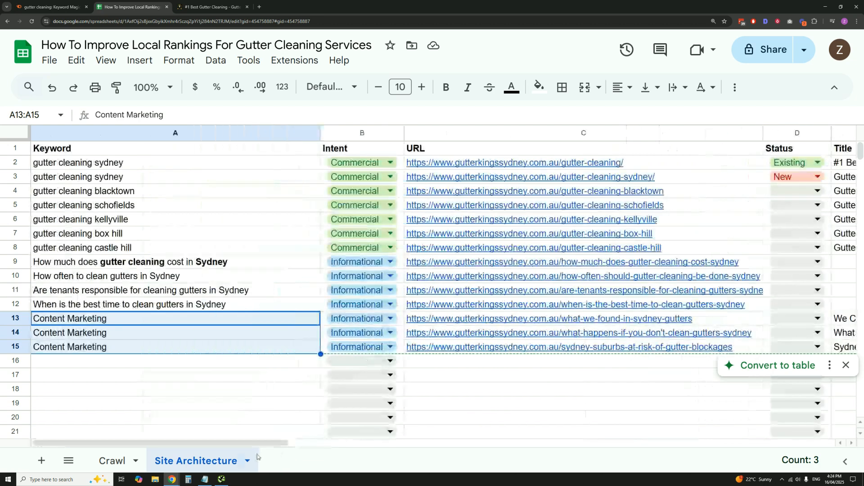
left_click(67, 6)
left_click(130, 7)
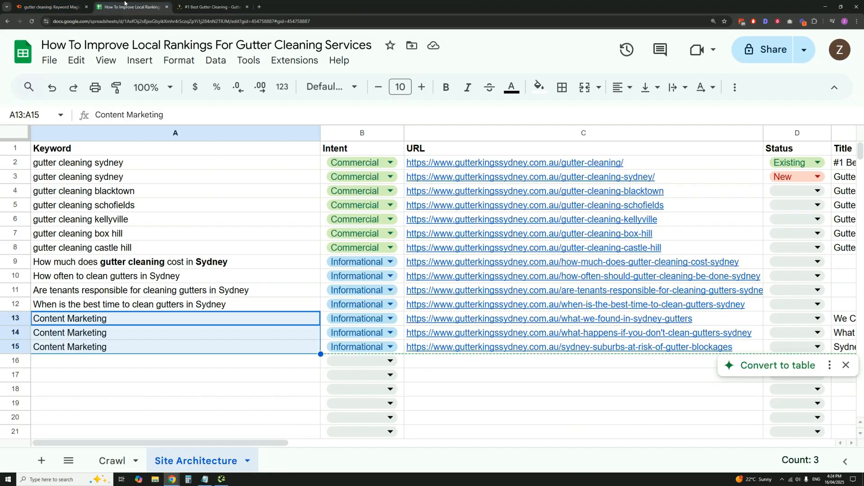
left_click_drag(274, 444, 343, 456)
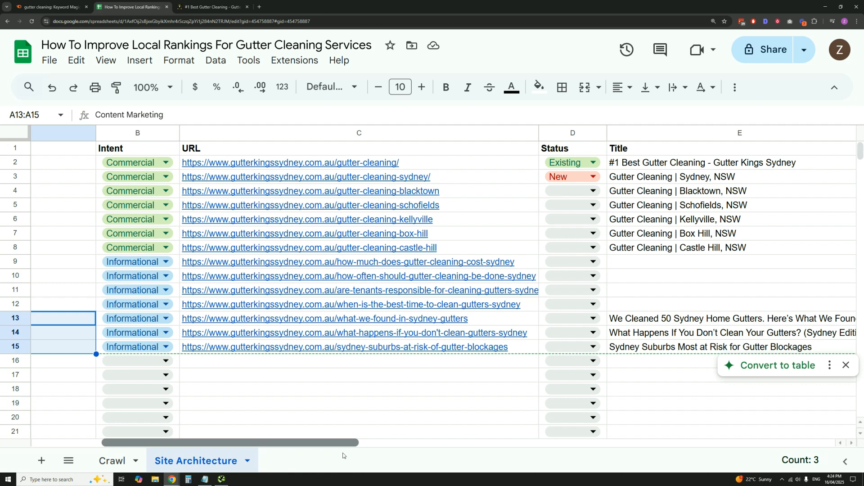
left_click_drag(343, 455, 362, 462)
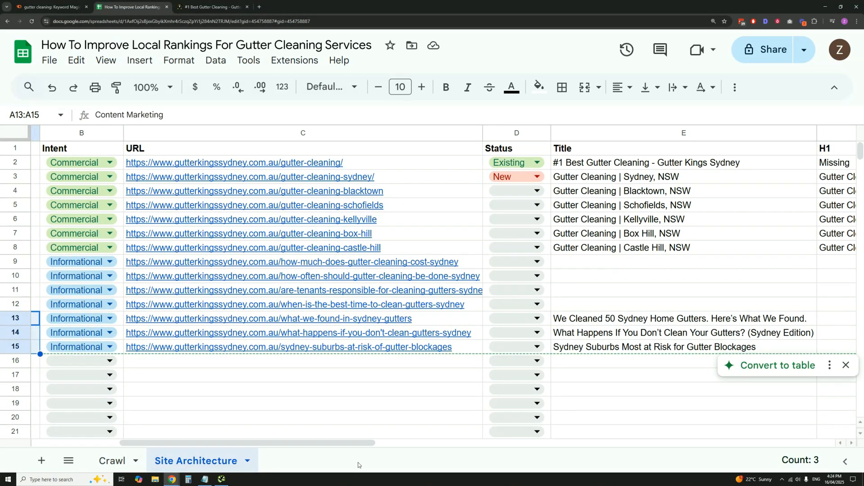
Go through the planned titles of the three content marketing pages in E13 to E15
left_click(630, 318)
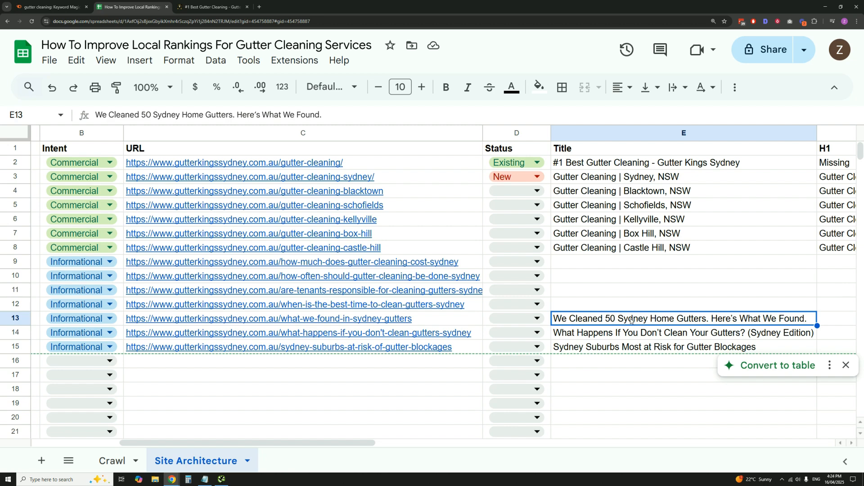
left_click(648, 335)
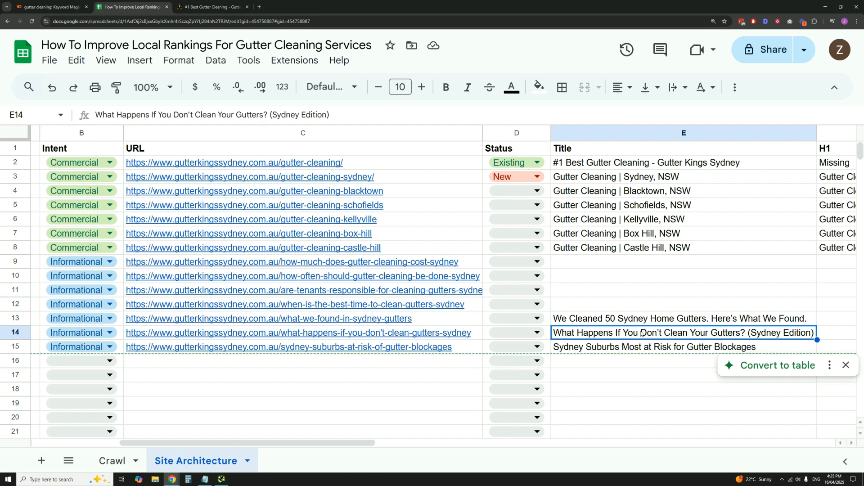
left_click(613, 346)
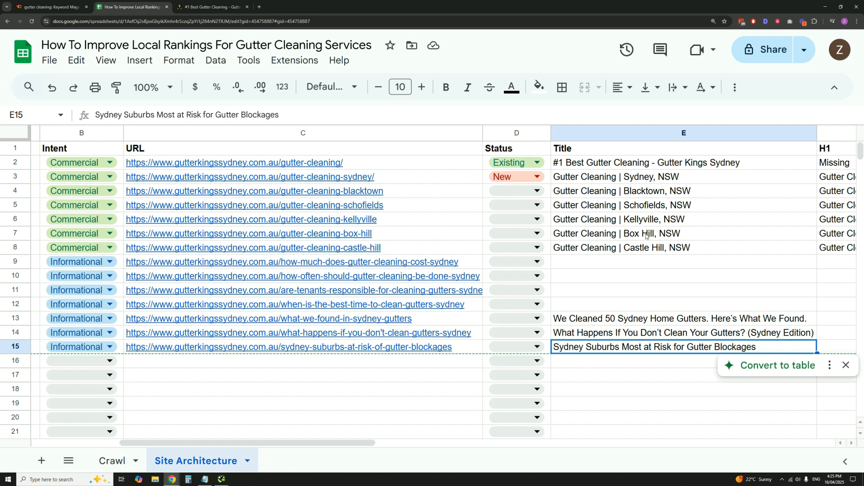
left_click_drag(361, 444, 199, 460)
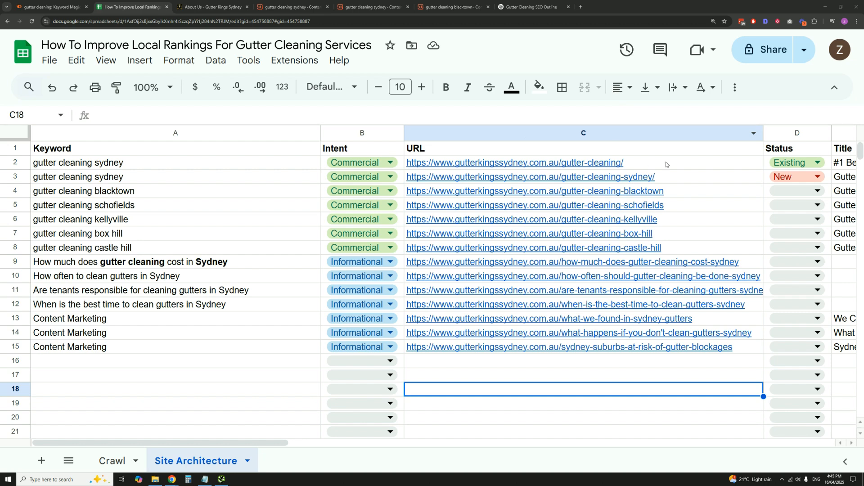
Switch to Surfer's Content Editor draft for "gutter cleaning sydney" and examine its content score, content structure and full list of recommended terms
mouse_move(624, 162)
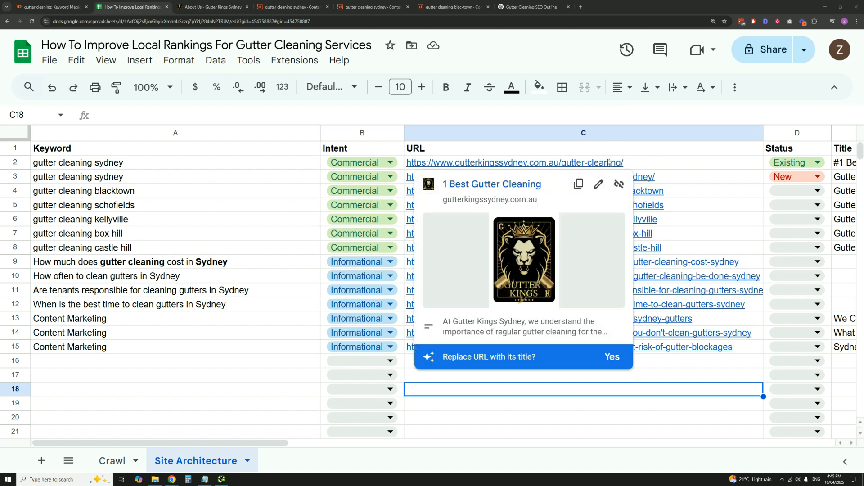
left_click(275, 2)
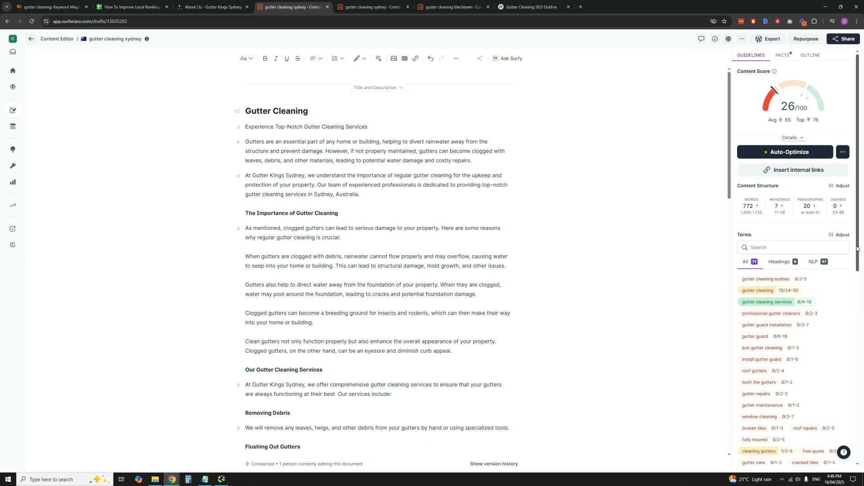
left_click_drag(856, 248, 856, 304)
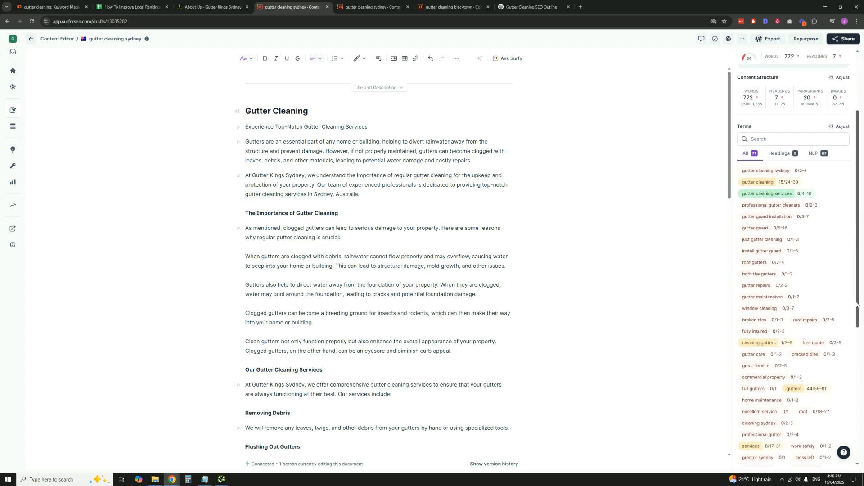
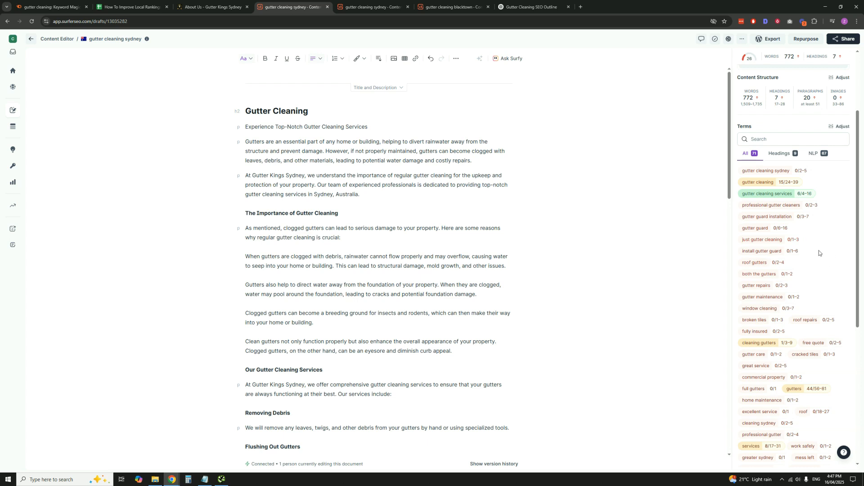
scroll(820, 251, "down", 3)
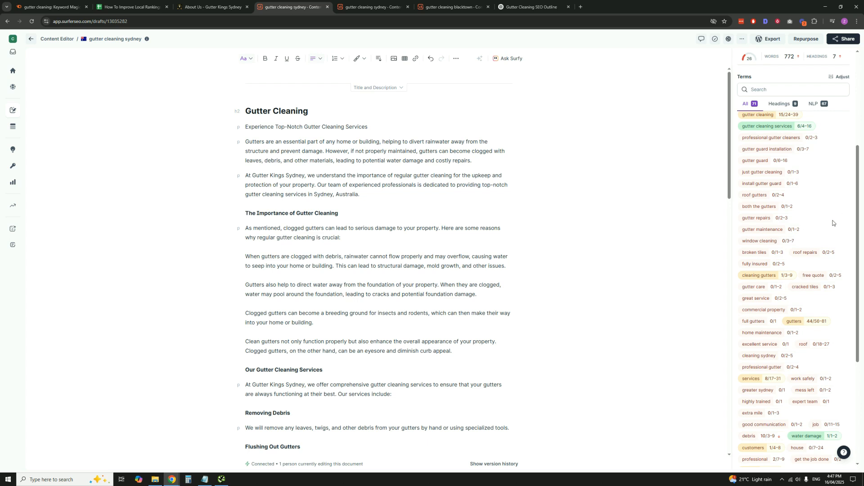
scroll(827, 219, "up", 3)
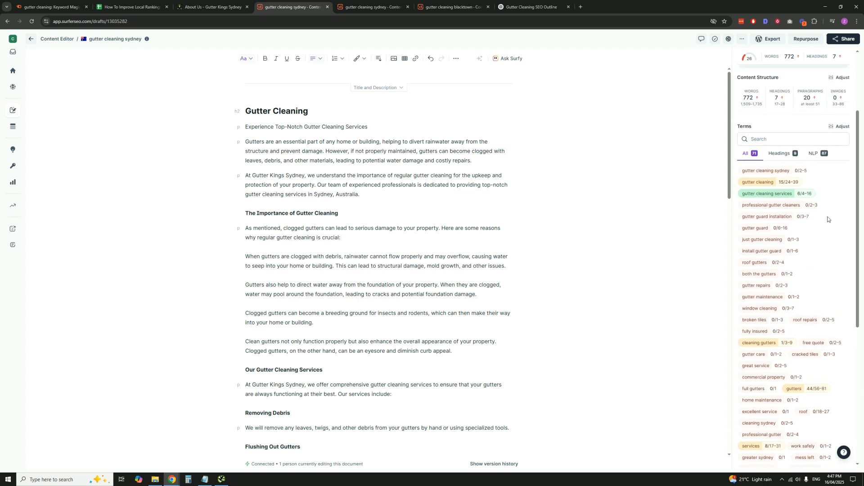
scroll(827, 226, "down", 2)
scroll(827, 227, "up", 2)
scroll(826, 225, "down", 6)
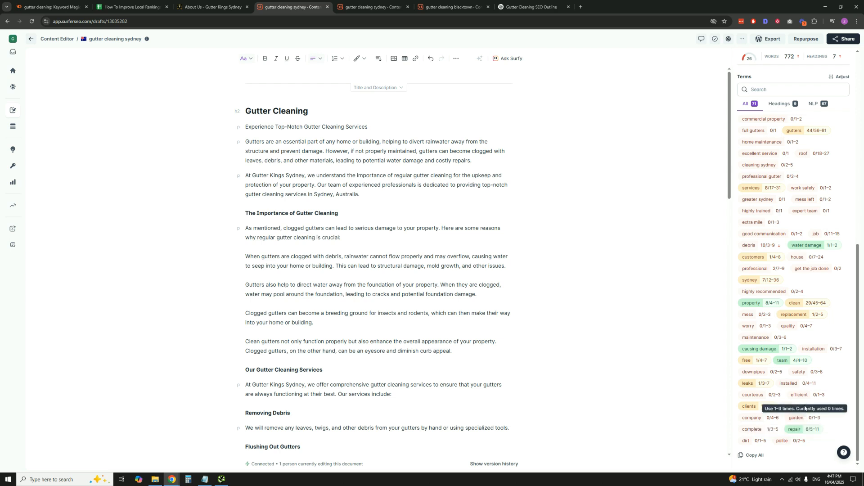
scroll(825, 348, "up", 7)
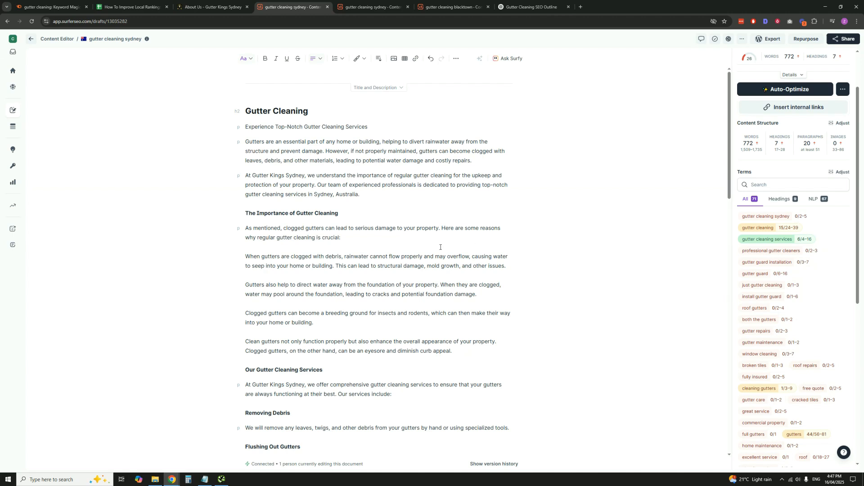
scroll(757, 256, "up", 2)
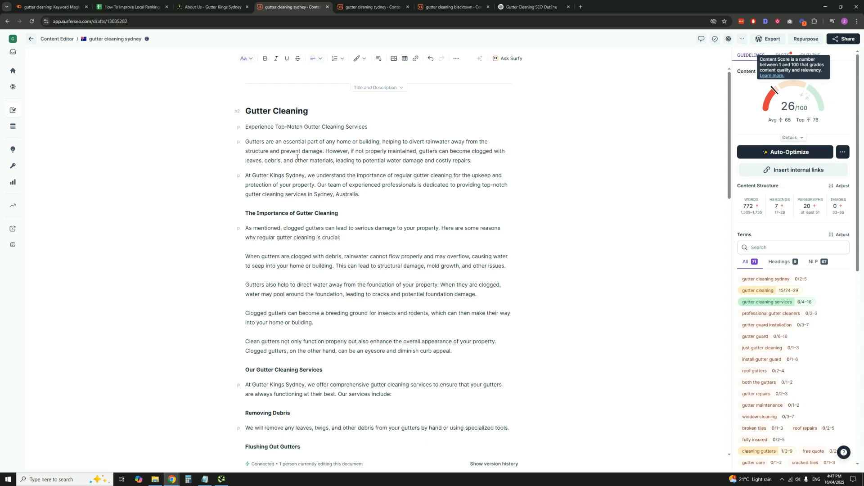
Change the draft's opening "Gutter Cleaning" heading to H1 and extend its text to "Gutter Cleaning Sydney"
left_click(297, 115)
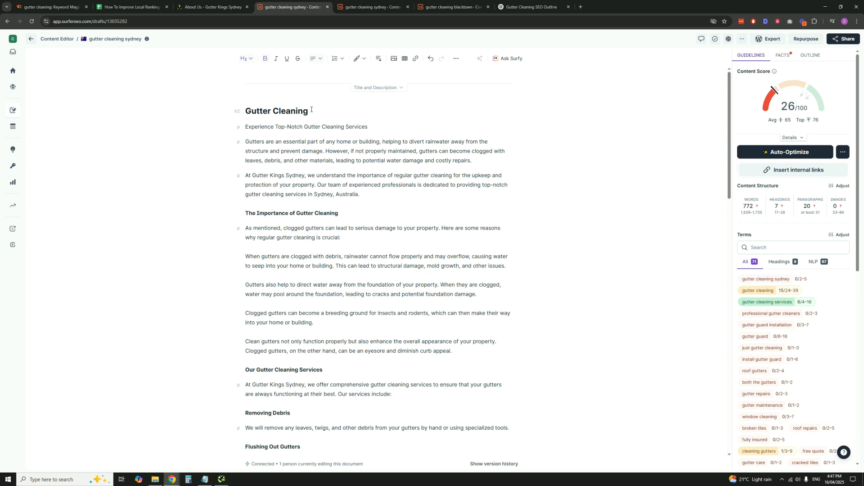
left_click_drag(310, 111, 246, 111)
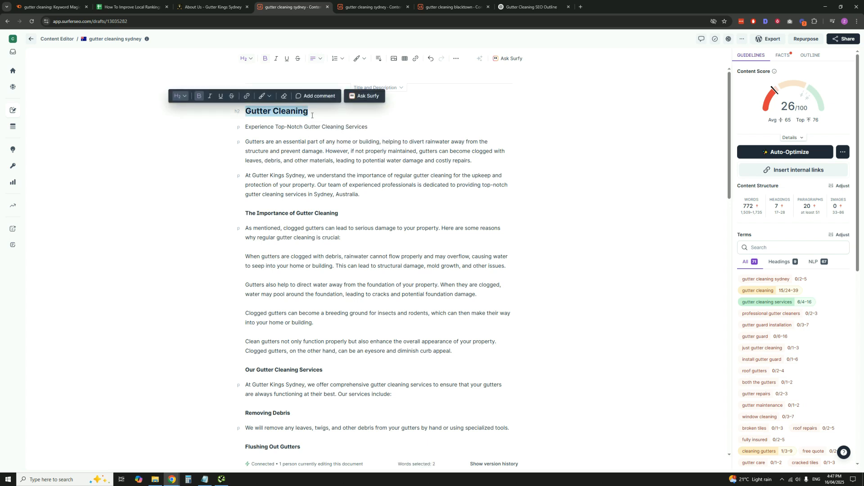
left_click(293, 112)
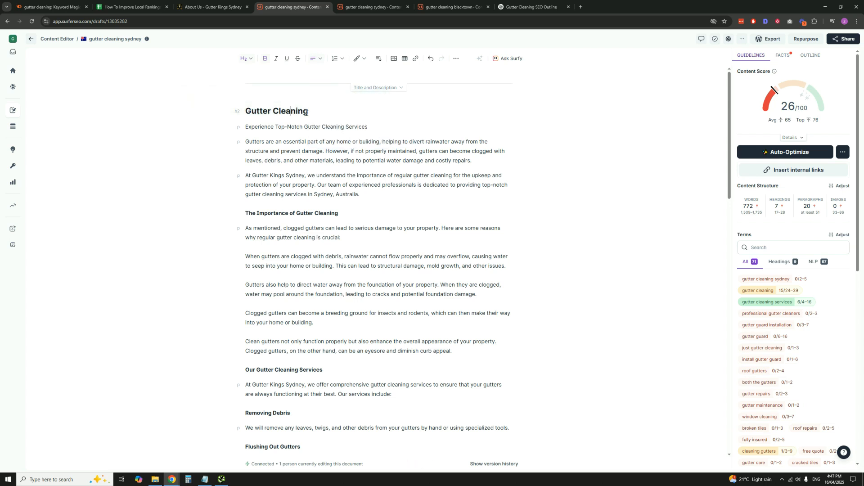
left_click_drag(313, 111, 245, 112)
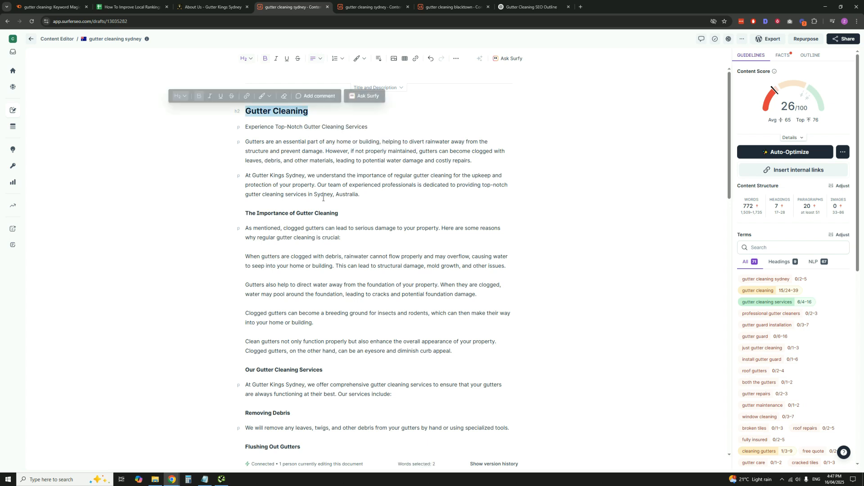
left_click(247, 59)
left_click(267, 91)
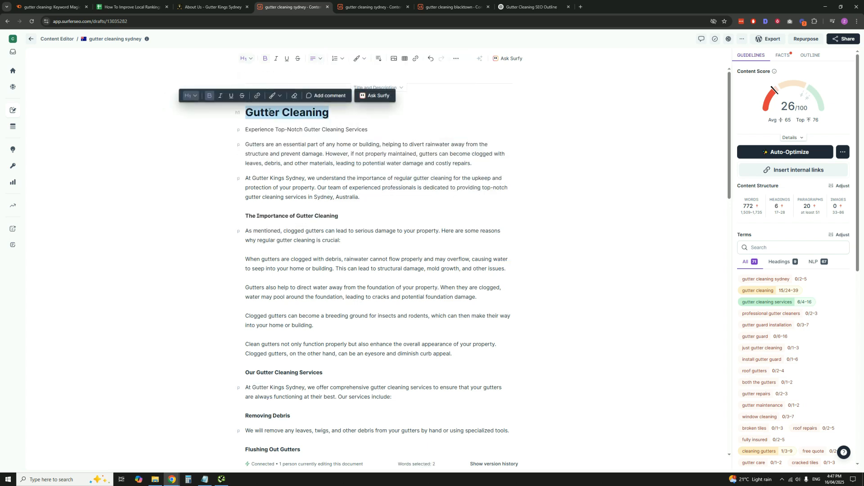
left_click(347, 115)
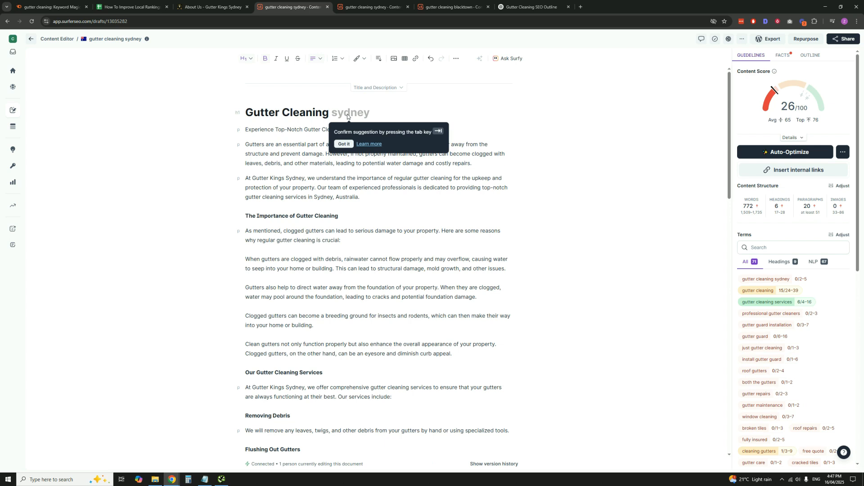
type("Sydney")
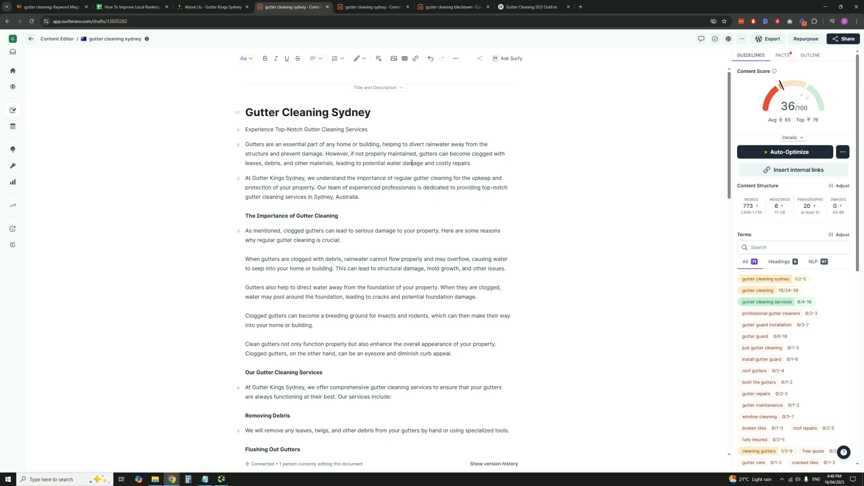
Read through the draft's body sections and check them against the recommended terms in the guidelines
scroll(411, 164, "down", 1)
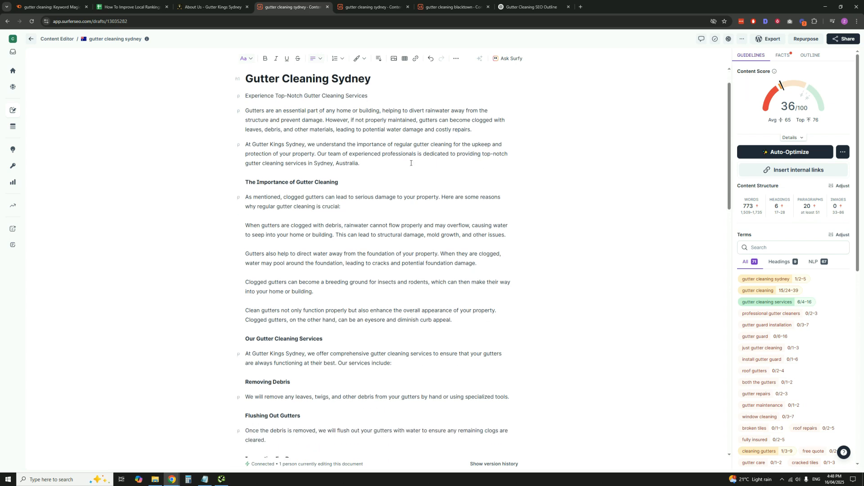
scroll(453, 218, "down", 1)
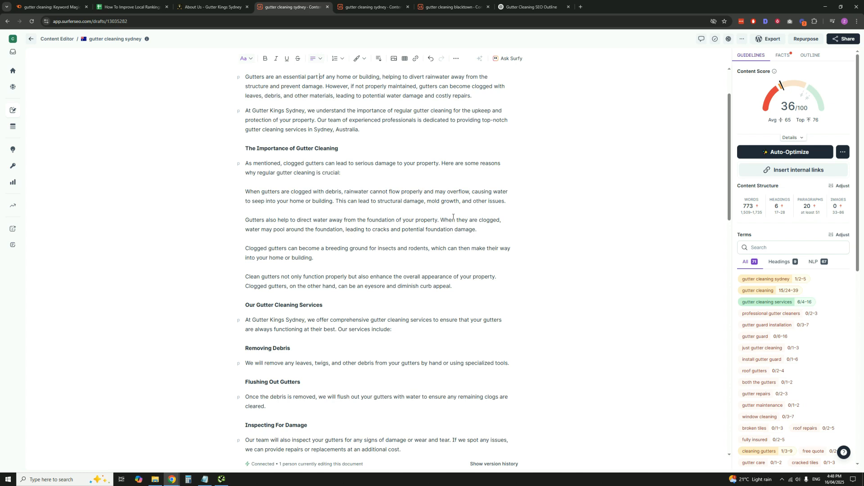
scroll(453, 217, "down", 1)
scroll(760, 225, "down", 3)
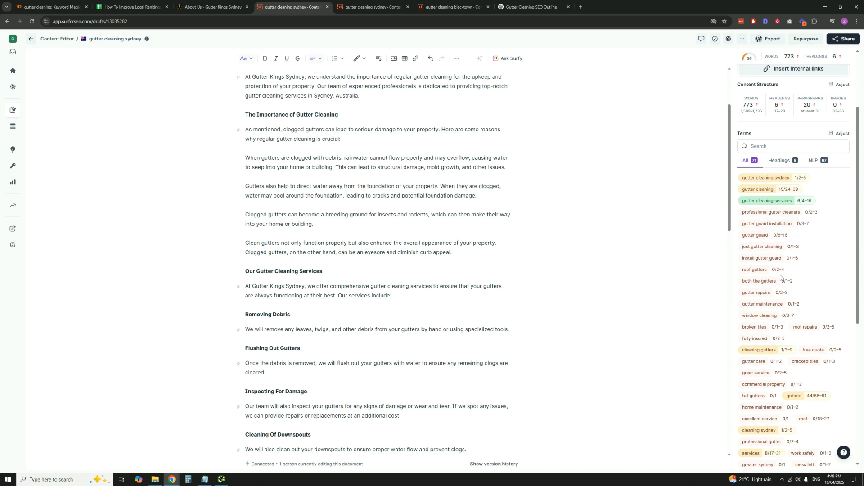
scroll(620, 259, "up", 3)
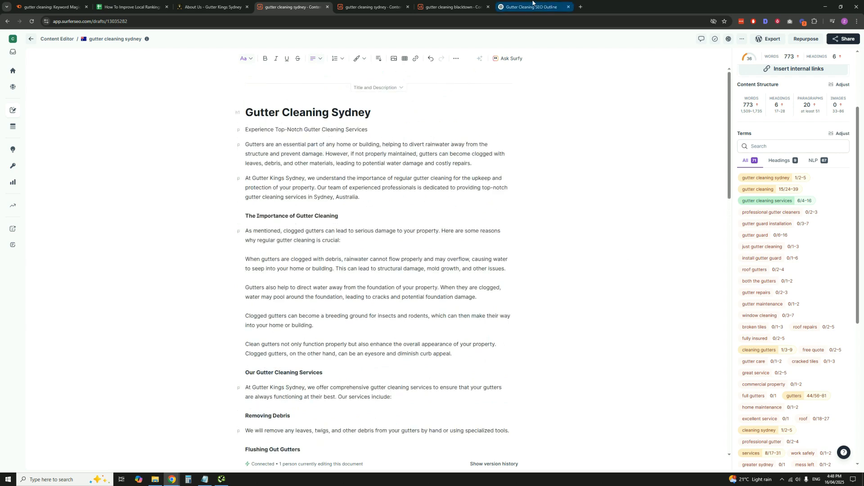
Examine ChatGPT's opening prompt with the attached gutterkings.pdf, and the company information on the Gutter Kings Sydney About Us page
left_click(519, 4)
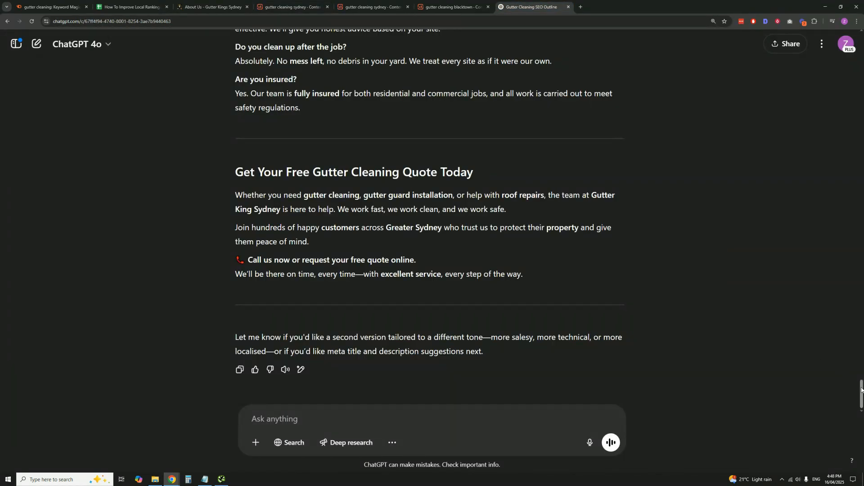
left_click_drag(862, 382, 859, 36)
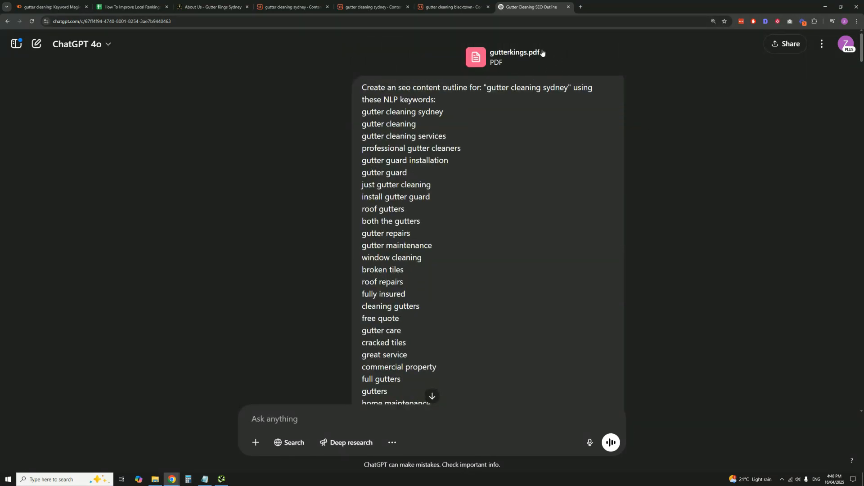
scroll(430, 203, "up", 5)
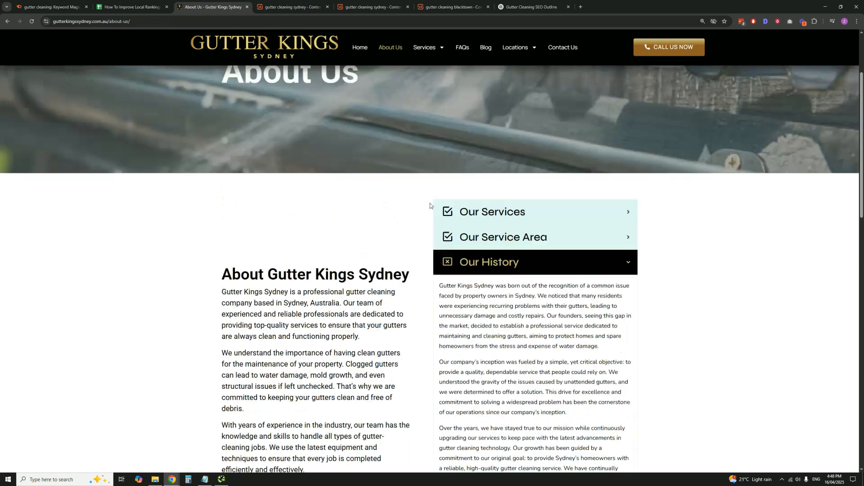
scroll(423, 180, "down", 5)
scroll(421, 177, "down", 1)
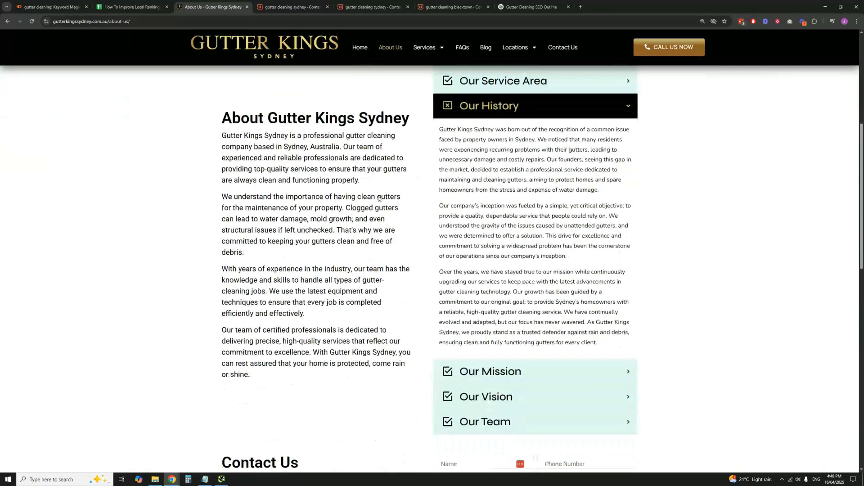
Compare the NLP keywords in the ChatGPT outline prompt with the terms list in Surfer's "gutter cleaning sydney" draft
left_click(528, 2)
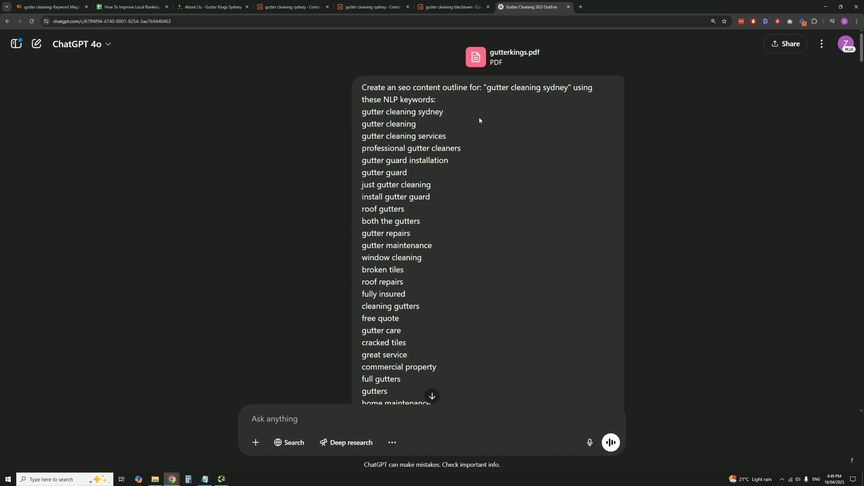
scroll(479, 117, "down", 1)
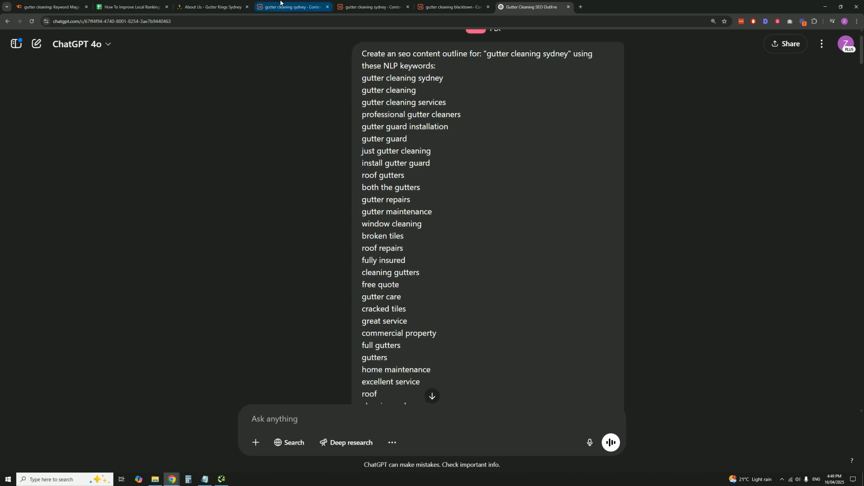
left_click(293, 7)
scroll(754, 258, "down", 2)
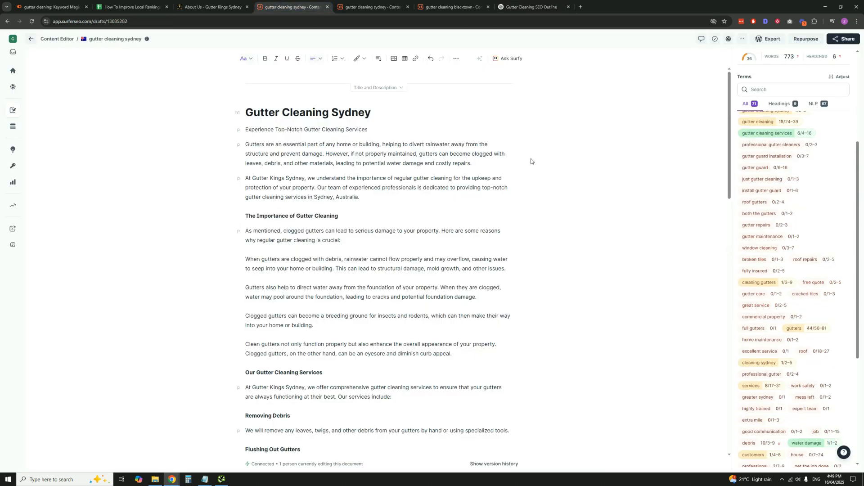
Switch to ChatGPT and read through its gutter cleaning Sydney outline and the first draft written for Gutter King Sydney
left_click(517, 6)
scroll(472, 125, "up", 1)
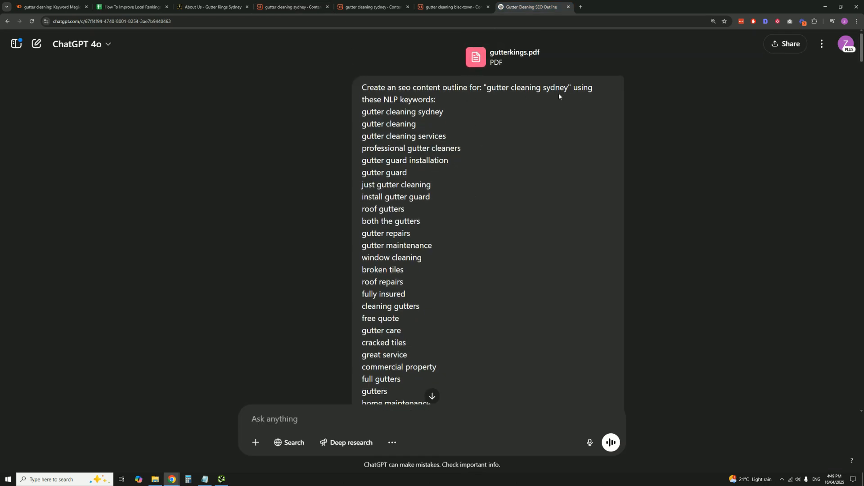
scroll(430, 225, "down", 15)
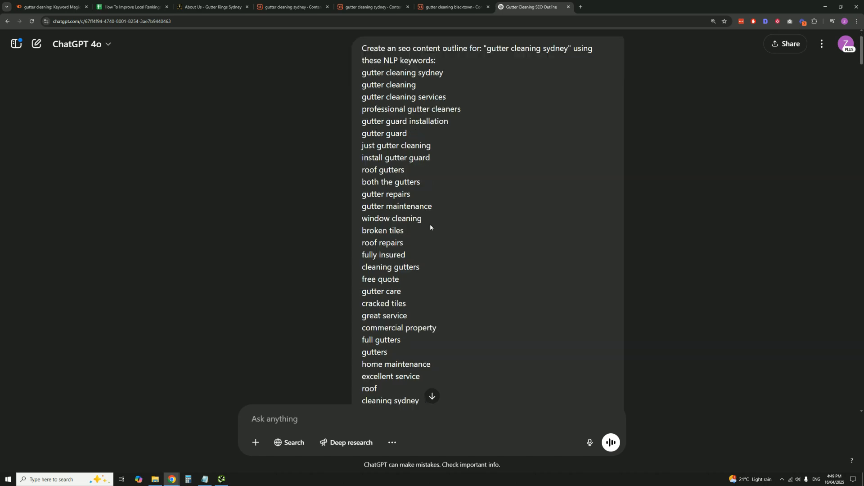
scroll(437, 235, "down", 10)
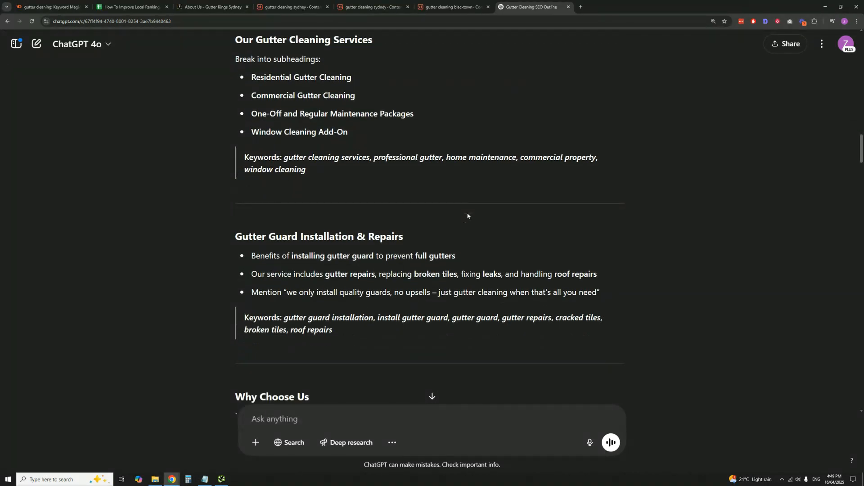
scroll(471, 214, "down", 6)
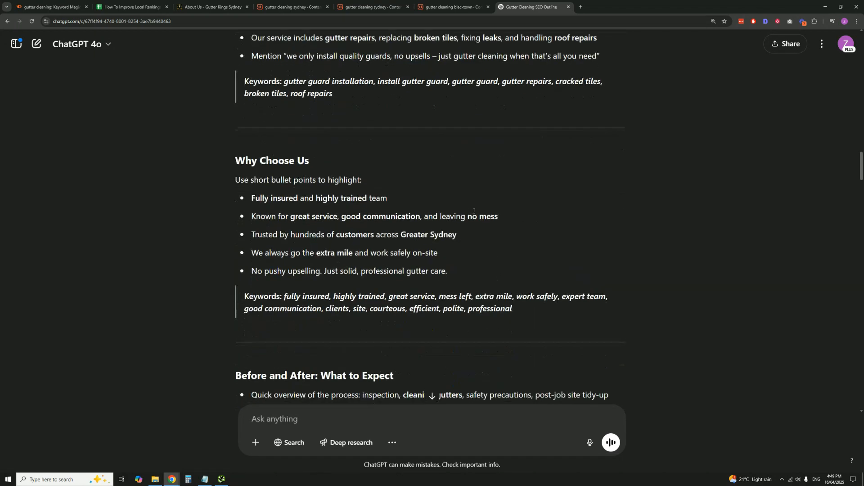
scroll(475, 211, "down", 20)
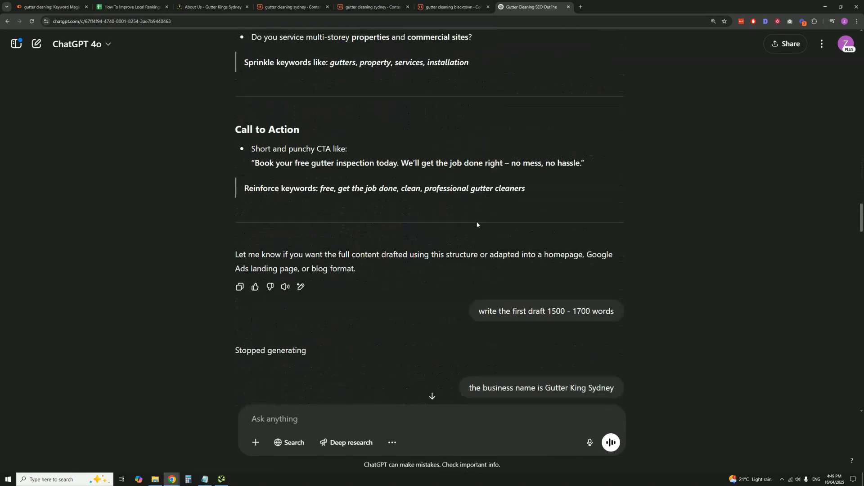
scroll(480, 244, "down", 3)
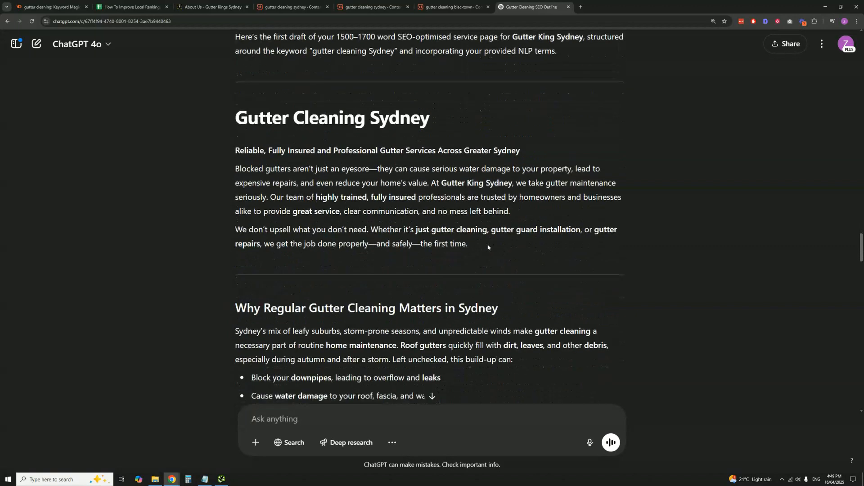
scroll(404, 197, "up", 1)
scroll(396, 180, "down", 10)
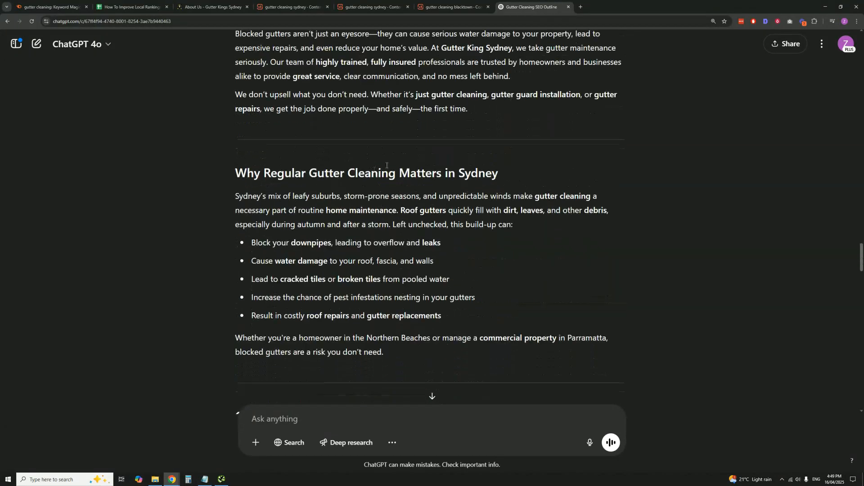
scroll(390, 166, "down", 8)
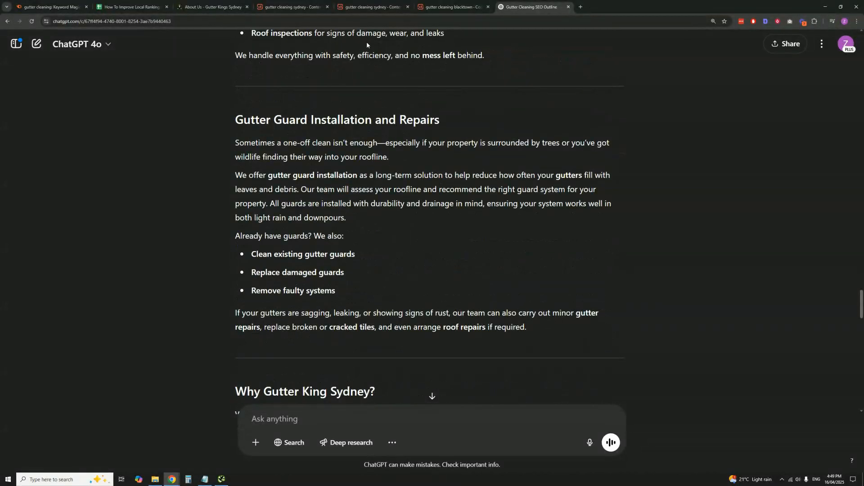
Compare the content scores of the two "gutter cleaning sydney" drafts in Surfer, the original page copy and the ChatGPT-written version
left_click(365, 2)
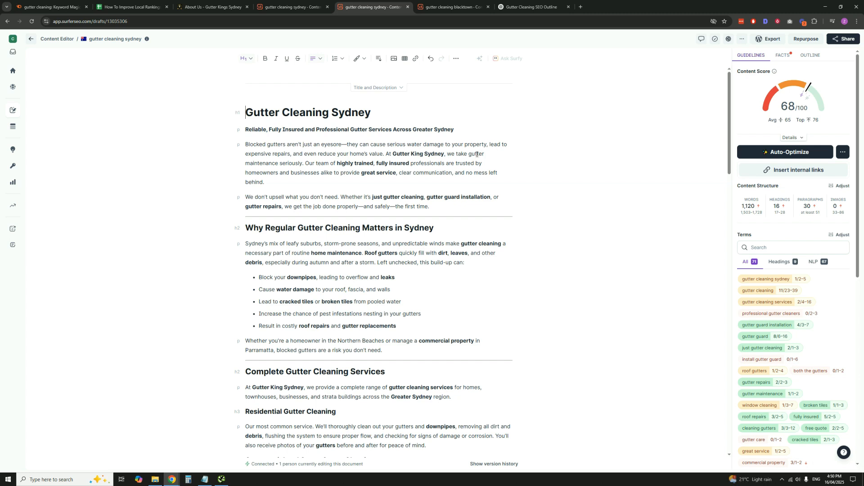
mouse_move(800, 93)
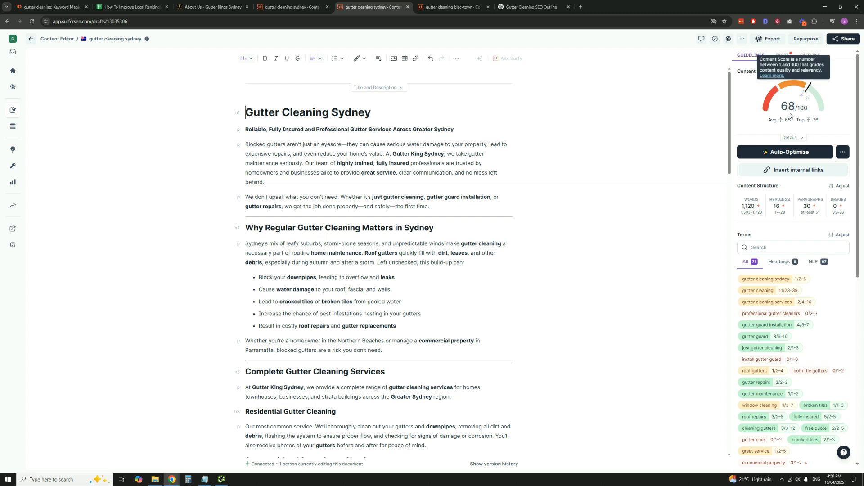
key("ctrl+shift+Tab")
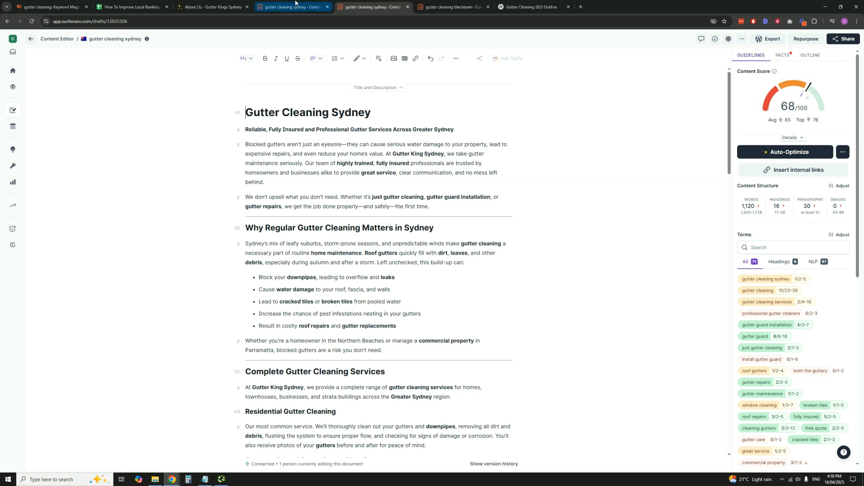
scroll(785, 228, "up", 4)
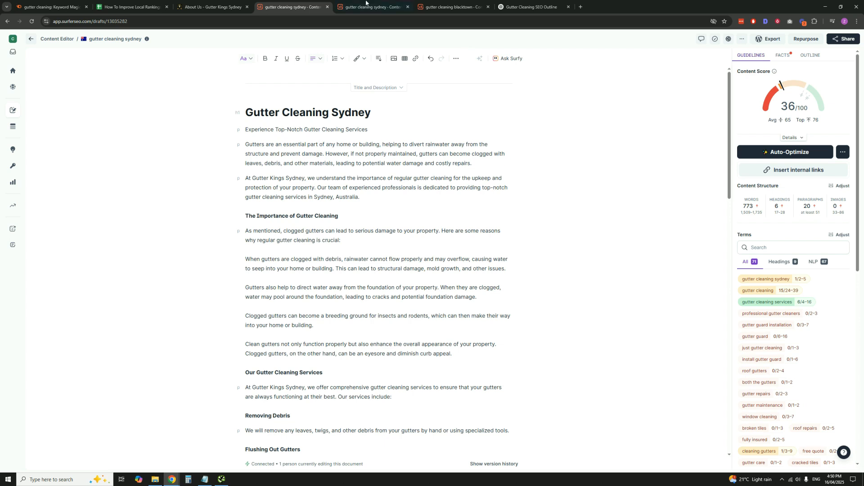
key("ctrl+Tab")
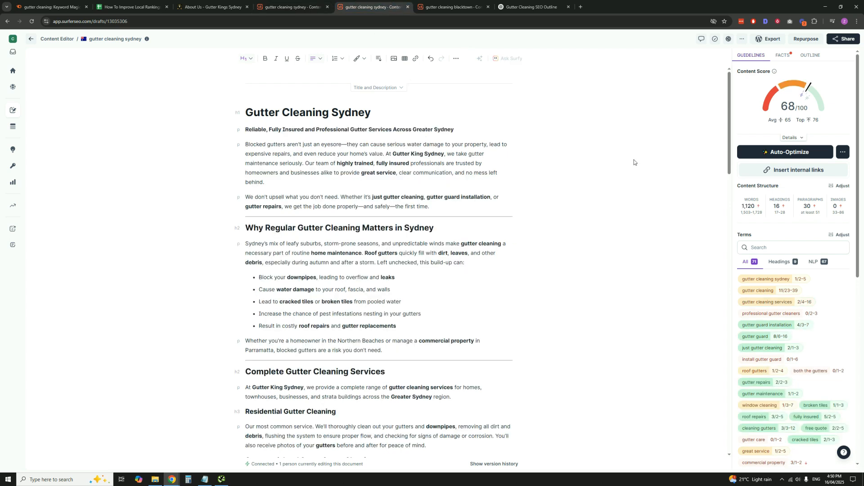
Read through the ChatGPT-written draft in Surfer from its introduction to the closing quote section, checking its headings, services and FAQs
scroll(619, 142, "down", 2)
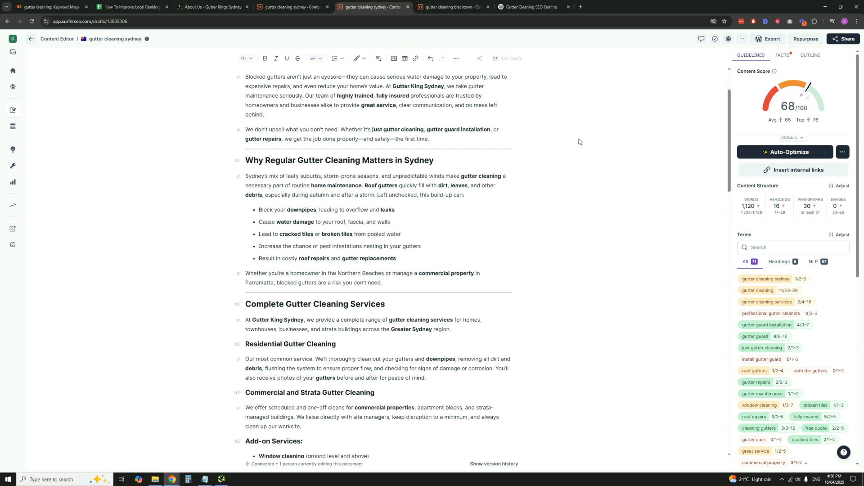
scroll(579, 142, "up", 2)
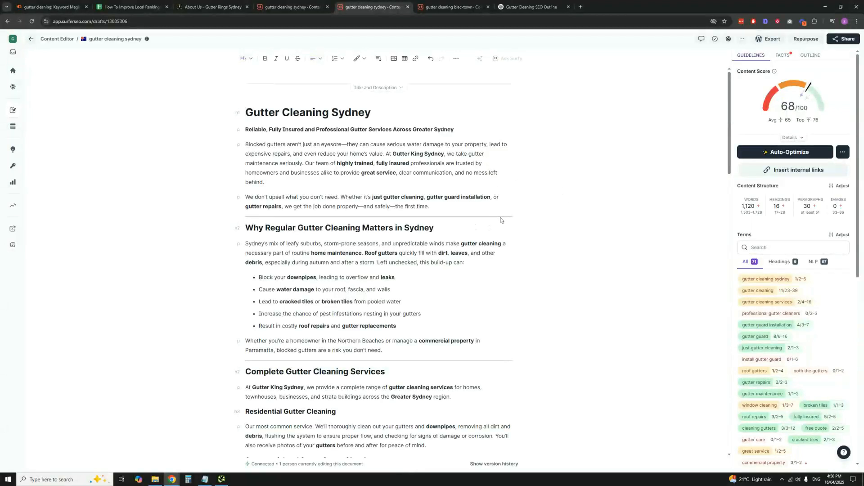
scroll(501, 222, "down", 1)
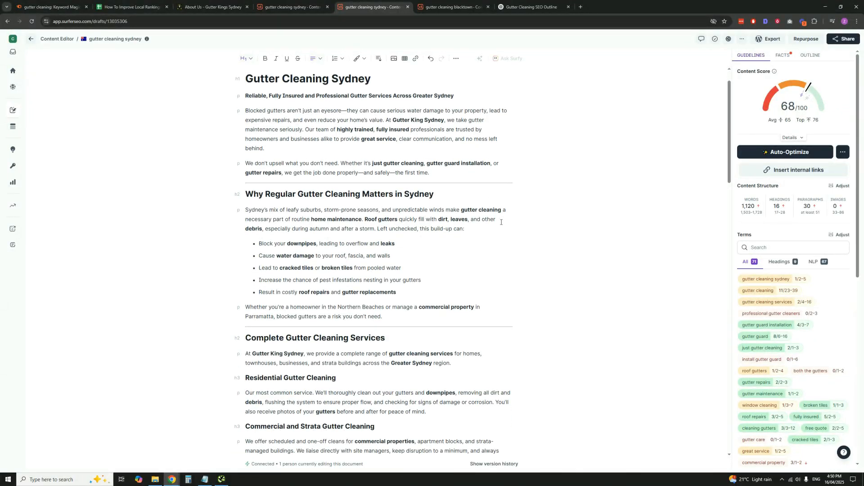
scroll(501, 223, "down", 10)
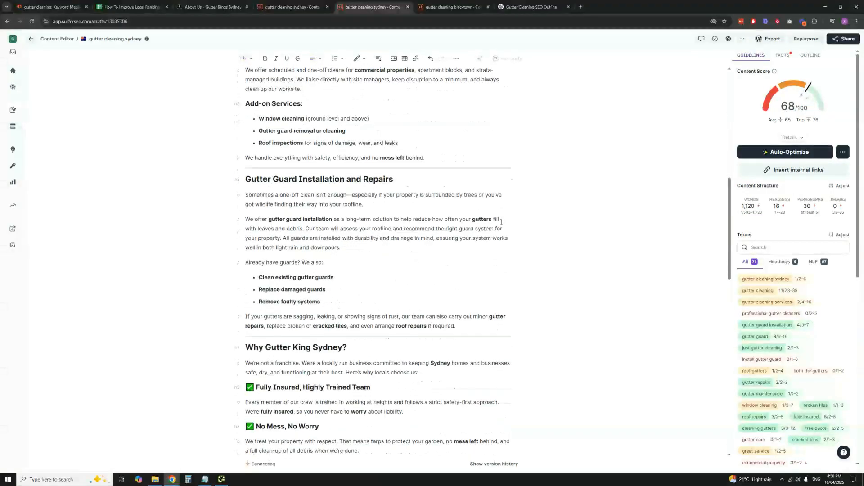
scroll(501, 222, "down", 6)
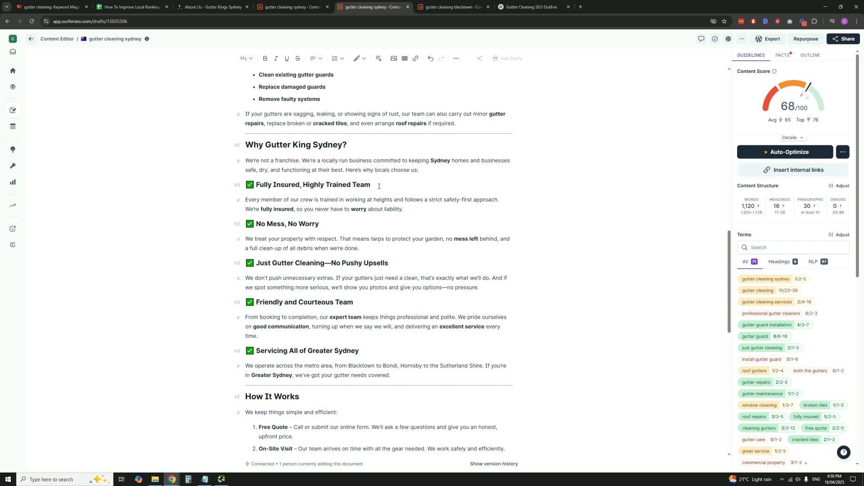
scroll(347, 197, "down", 7)
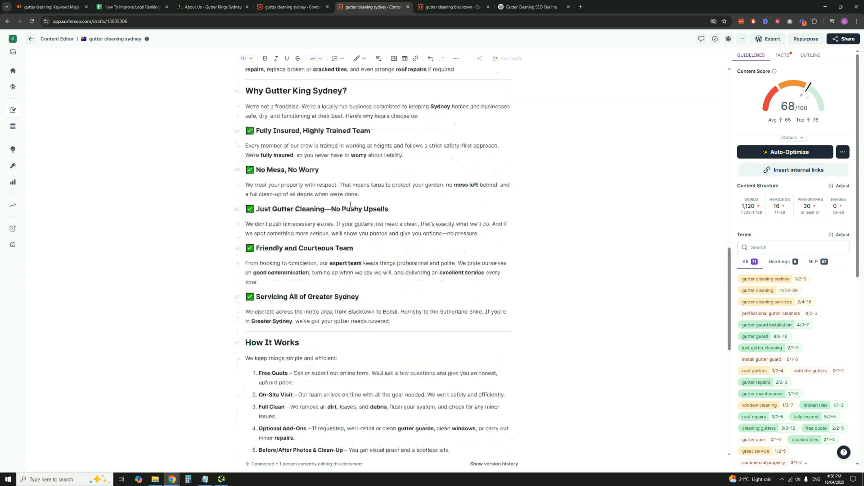
scroll(359, 200, "down", 4)
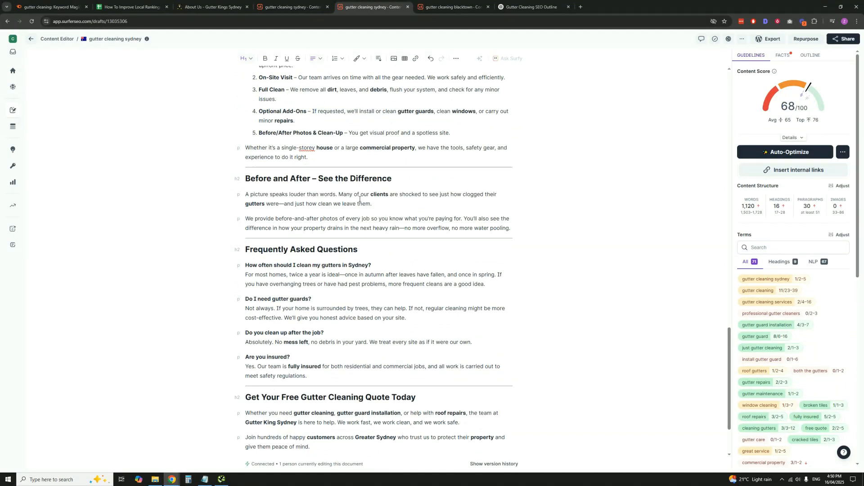
scroll(360, 199, "down", 2)
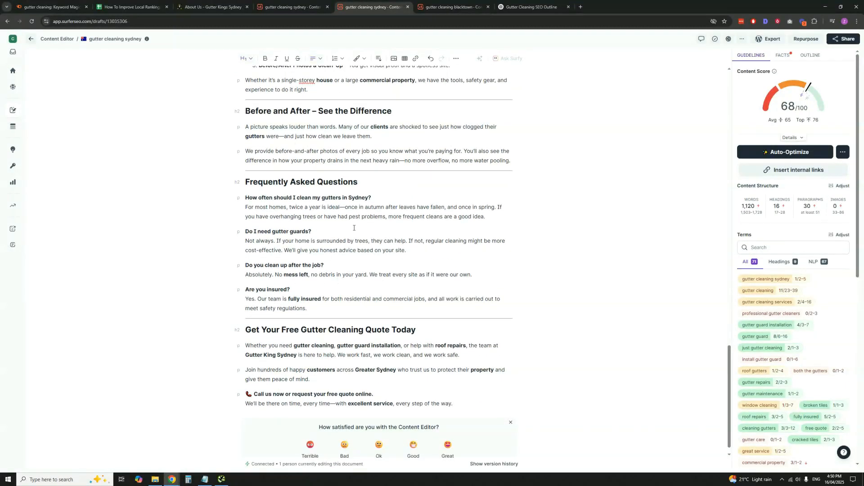
scroll(464, 248, "up", 12)
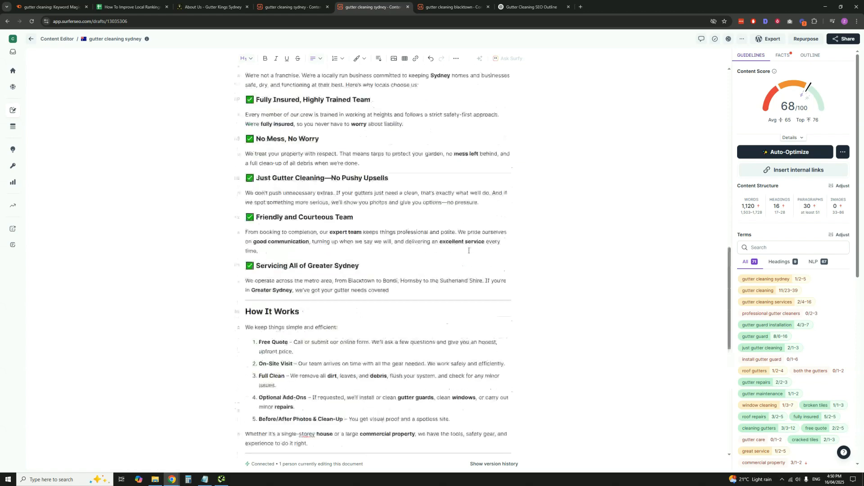
scroll(468, 254, "up", 7)
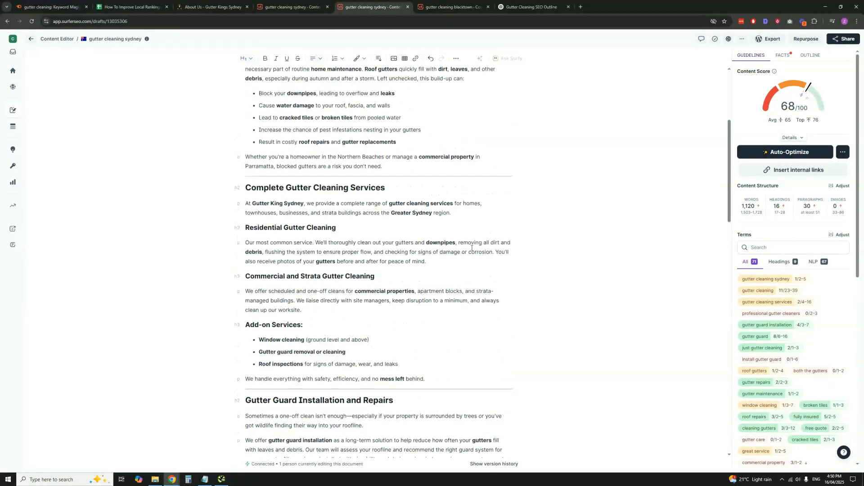
scroll(470, 249, "up", 6)
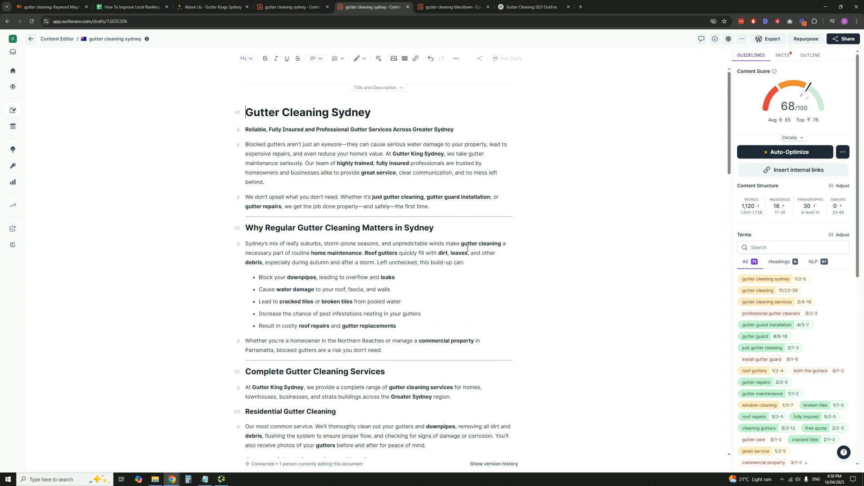
scroll(446, 211, "down", 1)
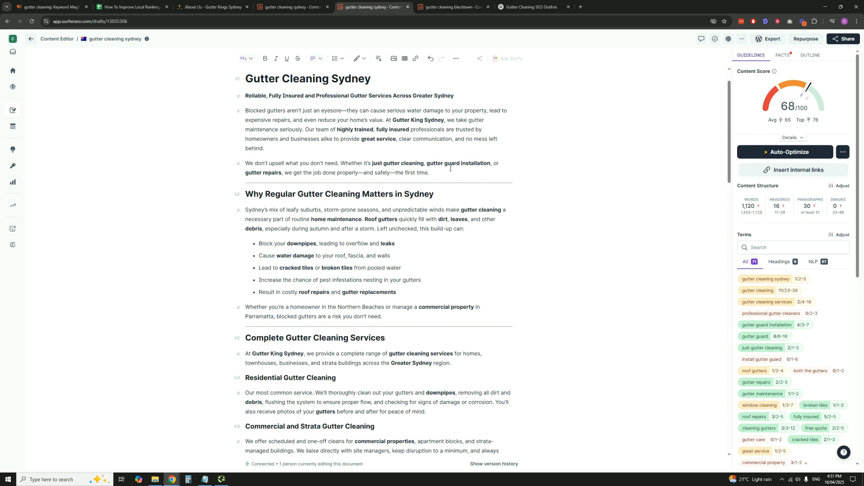
scroll(430, 134, "up", 1)
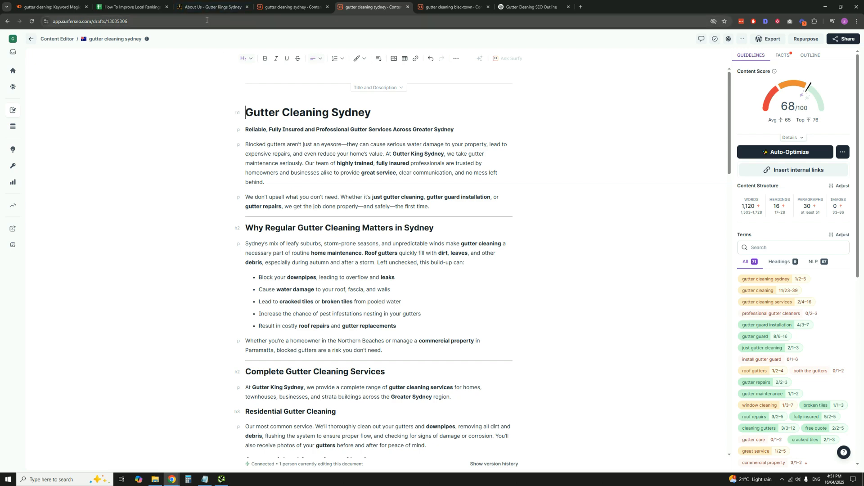
Review the suburb keywords from Blacktown to Castle Hill and their planned URLs in the Site Architecture sheet
left_click(129, 6)
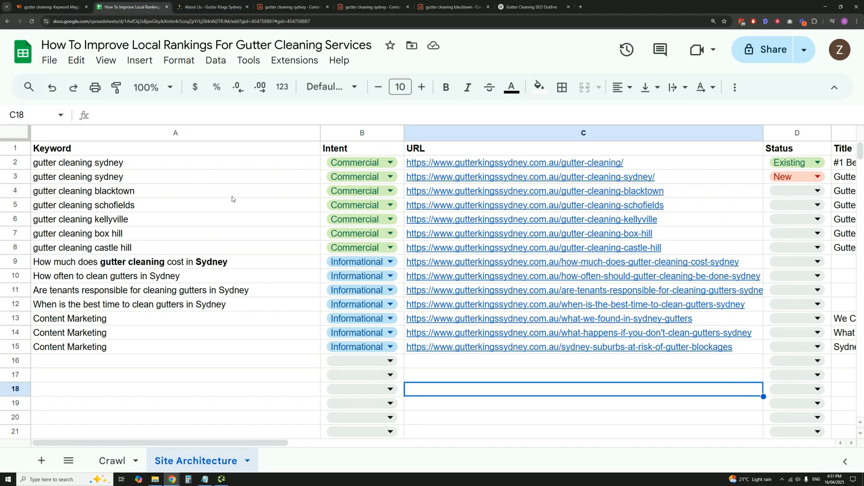
left_click_drag(134, 193, 134, 246)
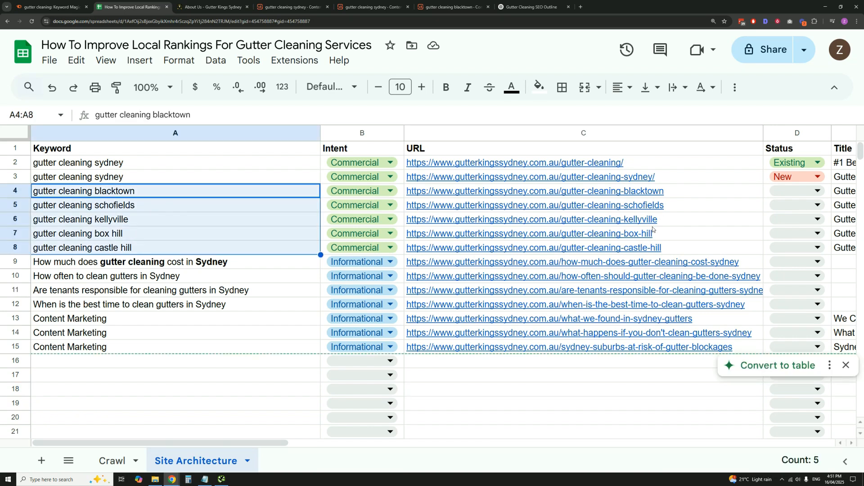
mouse_move(651, 228)
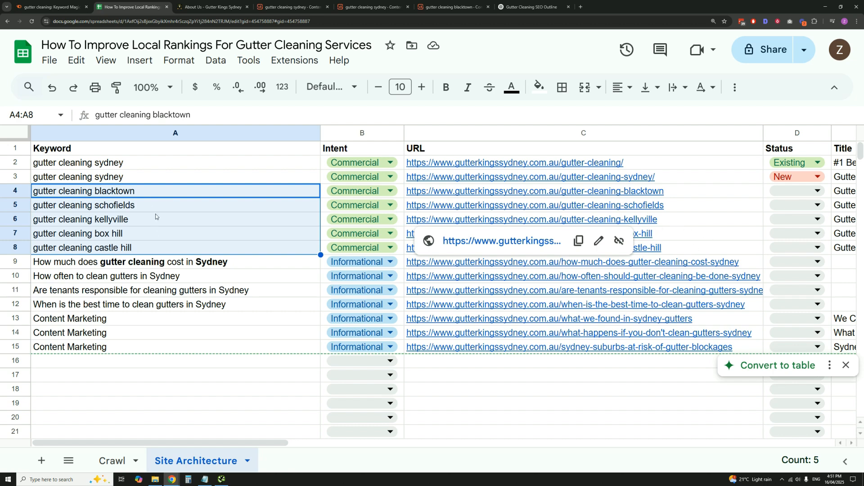
left_click(155, 199)
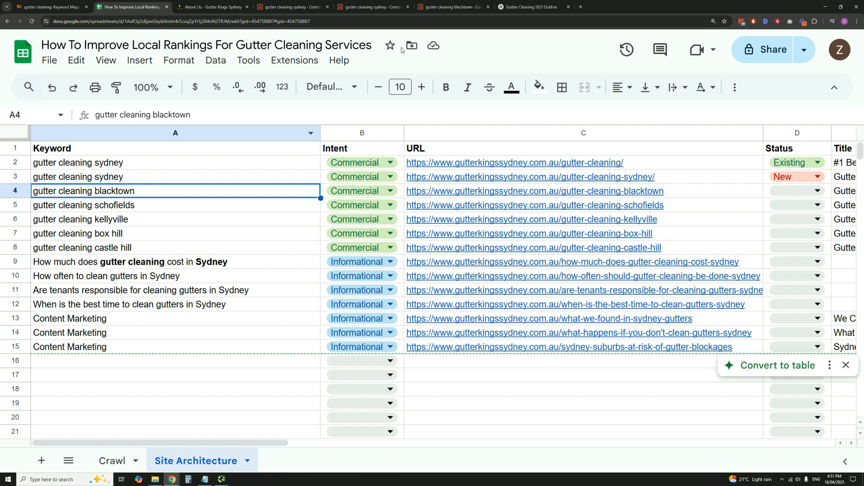
Examine the recommended terms for Surfer's empty "gutter cleaning blacktown" draft, and return to the Site Architecture sheet
left_click(448, 5)
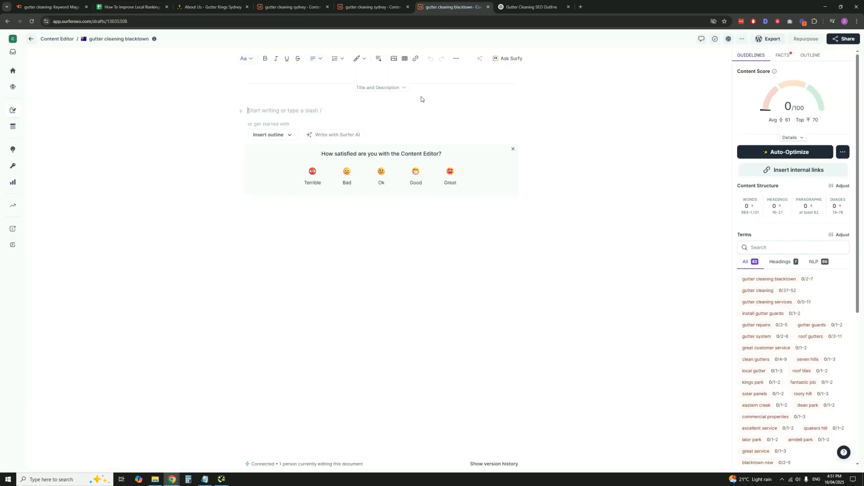
left_click(258, 110)
scroll(850, 231, "down", 1)
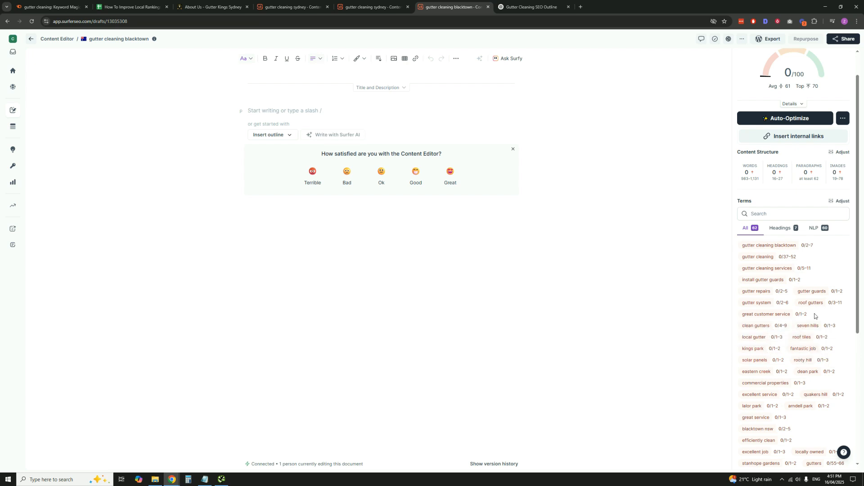
scroll(815, 316, "down", 2)
scroll(815, 316, "down", 1)
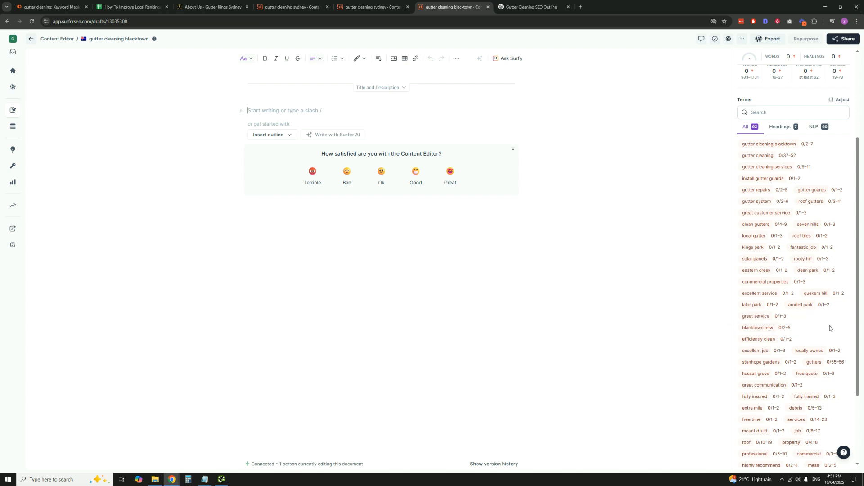
scroll(834, 328, "up", 1)
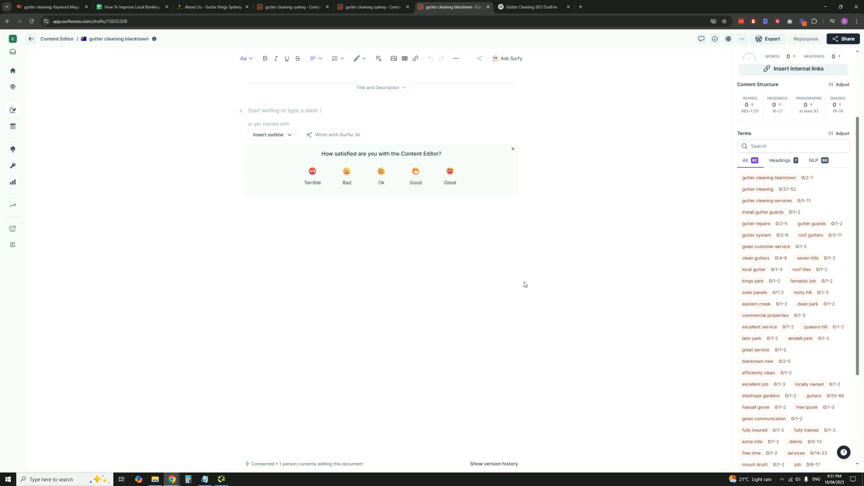
key("ctrl+2")
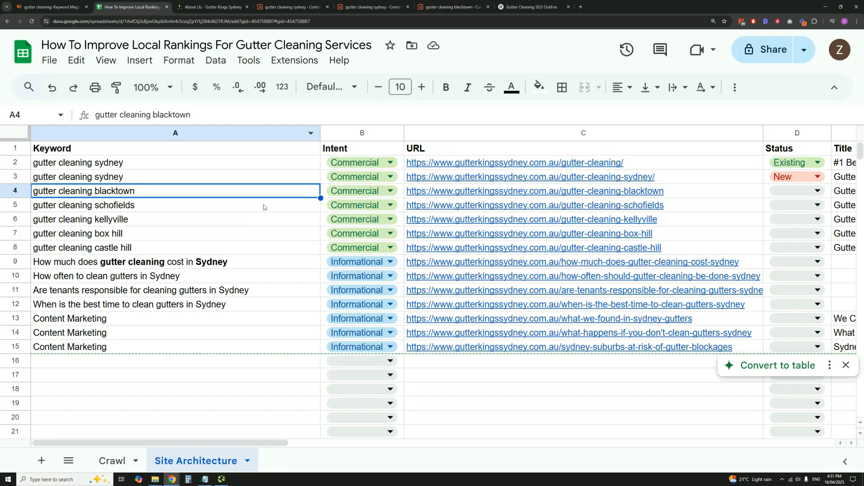
Open the list of domains referring to gutterkingssydney.com.au in Semrush Backlink Analytics and review its sites, authority scores and backlinks
mouse_move(421, 197)
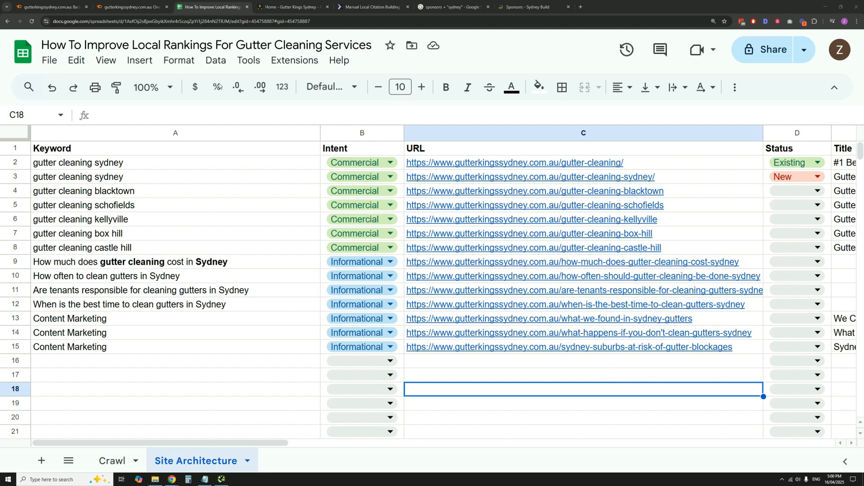
left_click(114, 5)
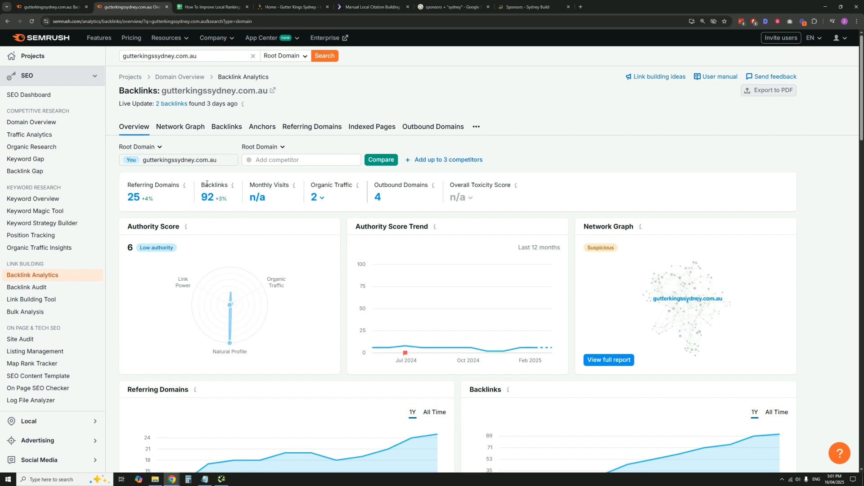
left_click(134, 197)
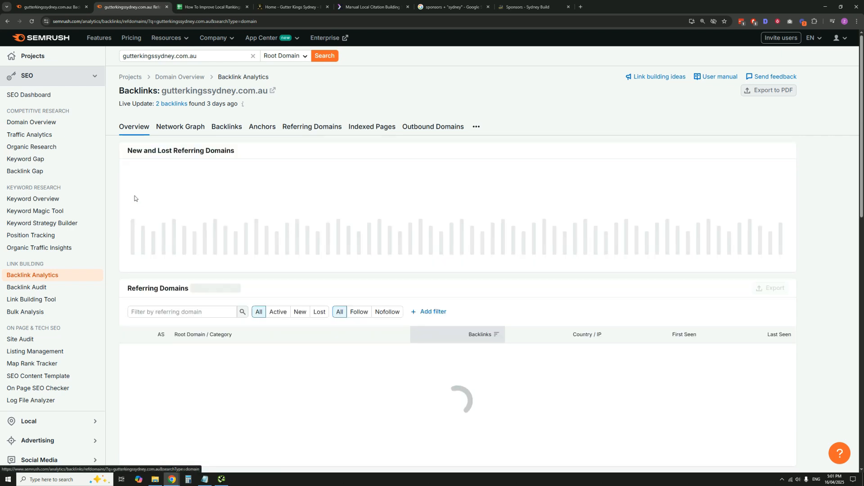
scroll(274, 222, "down", 3)
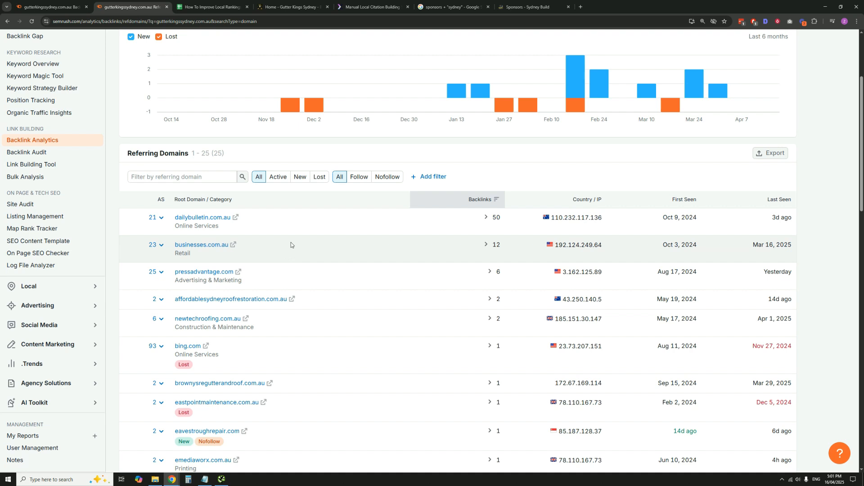
scroll(360, 279, "down", 2)
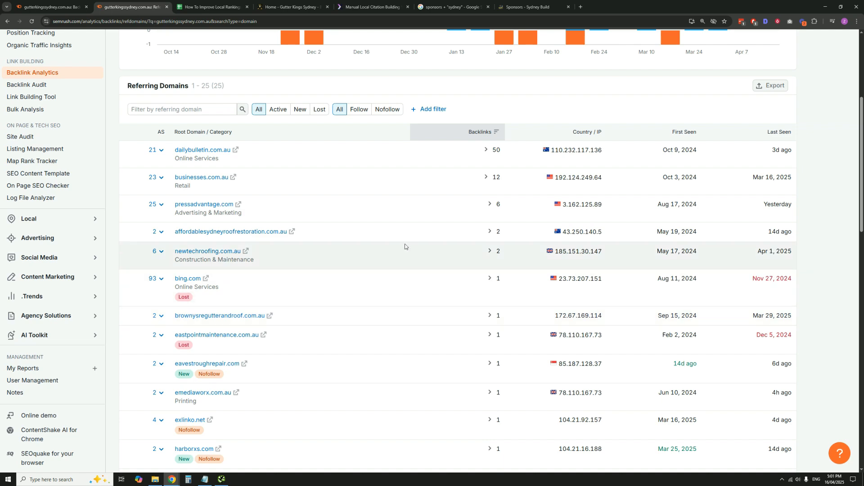
scroll(404, 244, "down", 5)
scroll(345, 245, "down", 2)
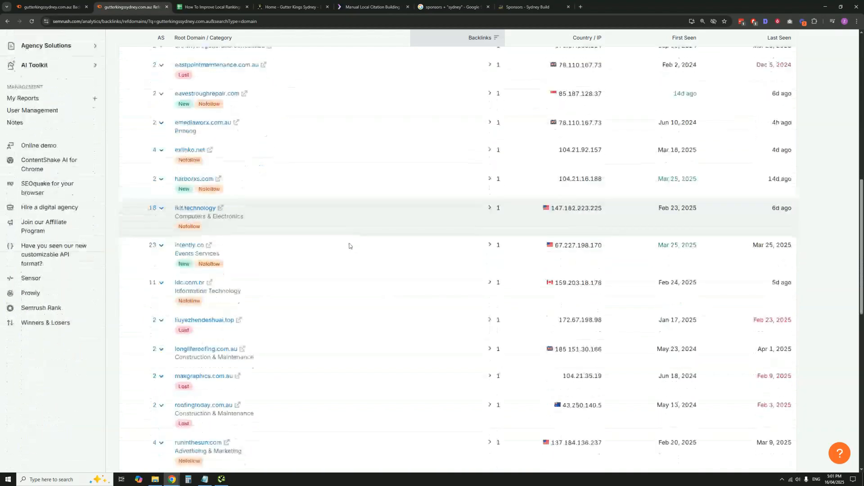
scroll(349, 244, "up", 10)
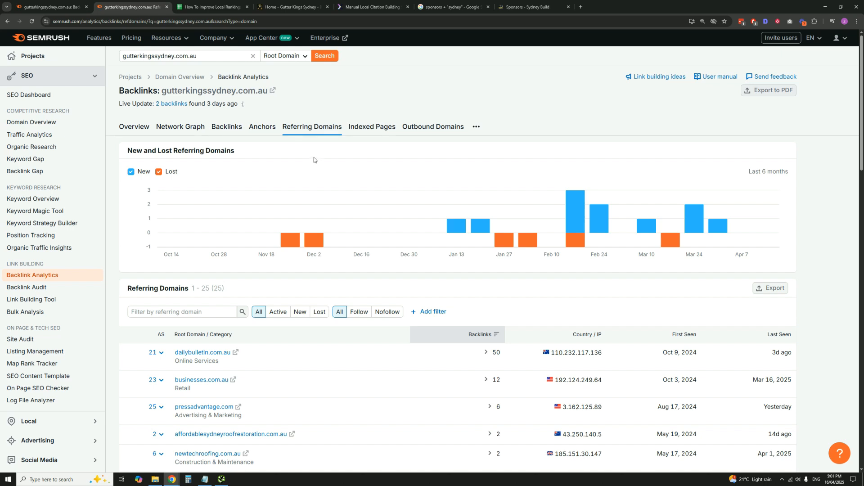
Examine the top prospects for gutterkingssydney.com.au in the Backlink Gap report, comparing its backlinks with those of the three competitors
key("ctrl+shift+Tab")
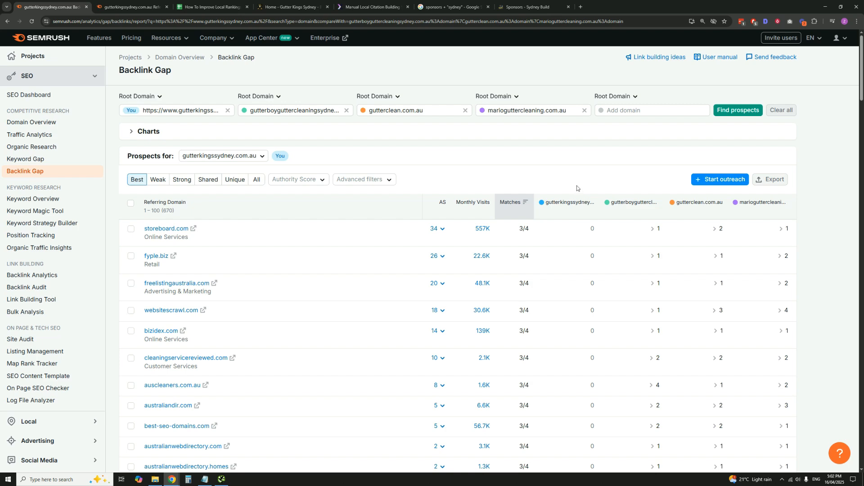
scroll(570, 231, "down", 2)
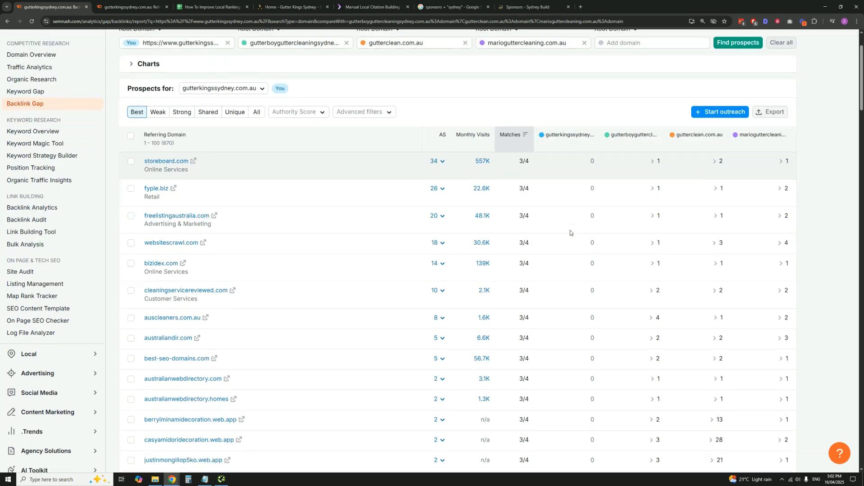
scroll(570, 232, "up", 2)
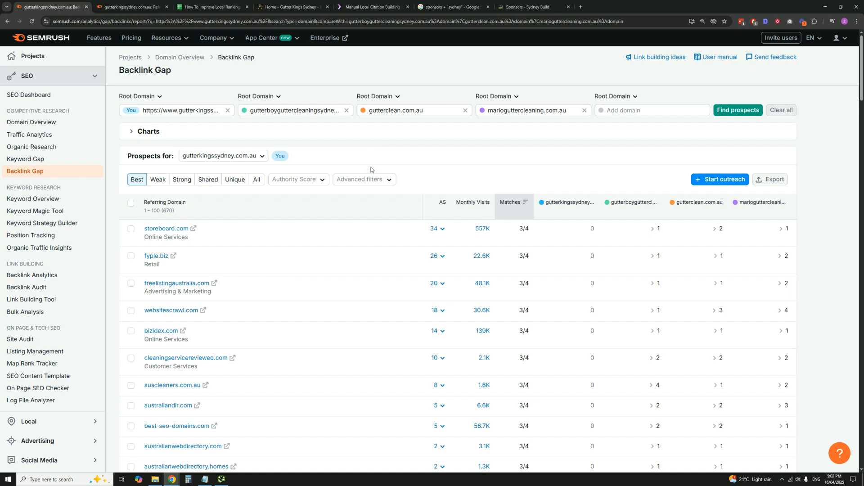
scroll(286, 239, "down", 2)
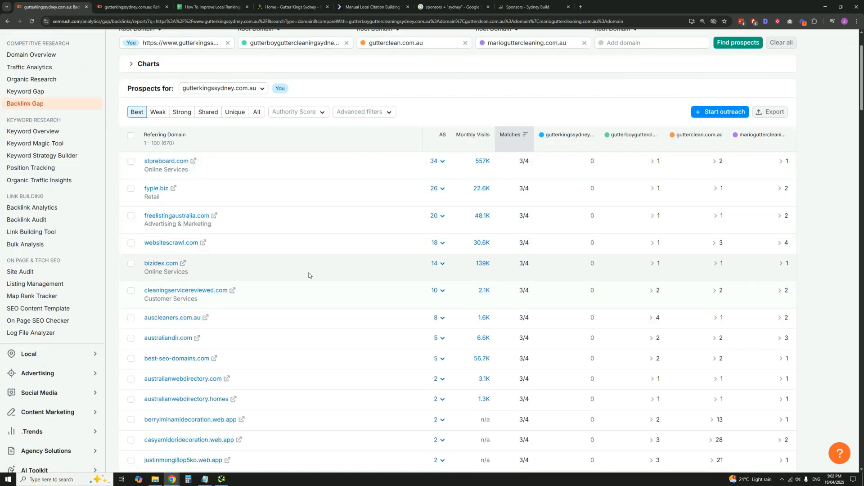
scroll(308, 270, "down", 2)
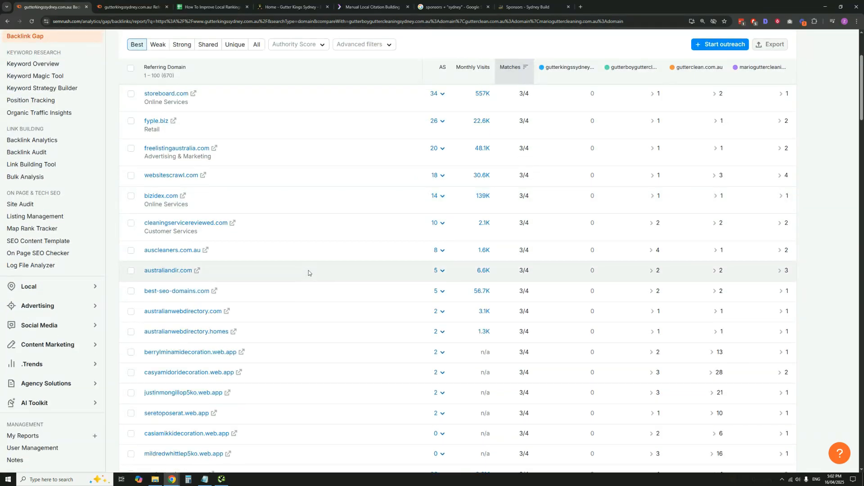
scroll(343, 266, "up", 1)
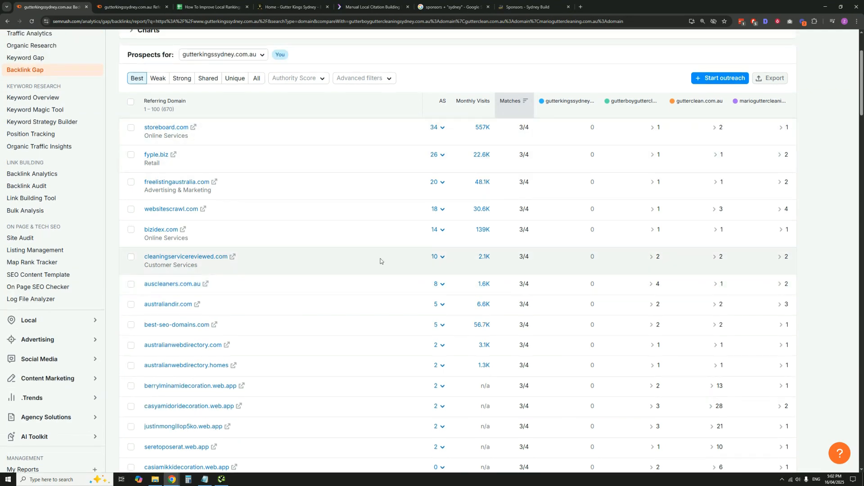
Read down the remaining Backlink Gap prospects, including the directory sites linking to two competitors, and return to the start of the report
scroll(380, 261, "down", 3)
scroll(381, 260, "down", 2)
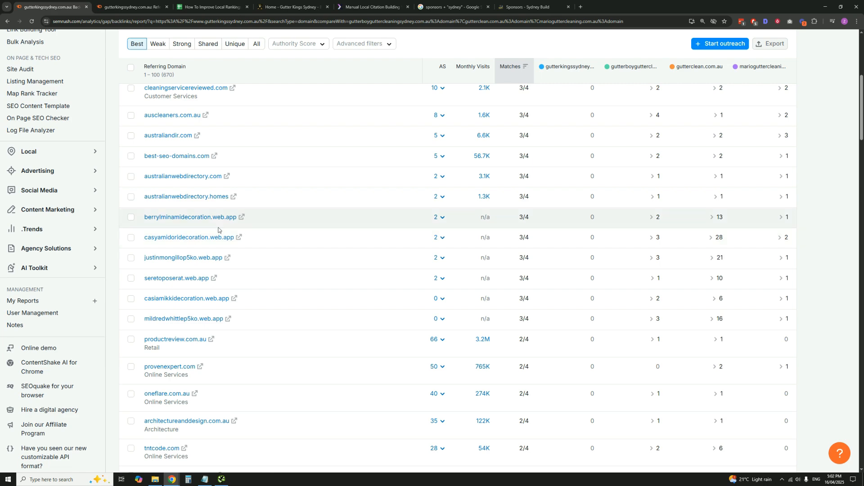
scroll(284, 233, "down", 2)
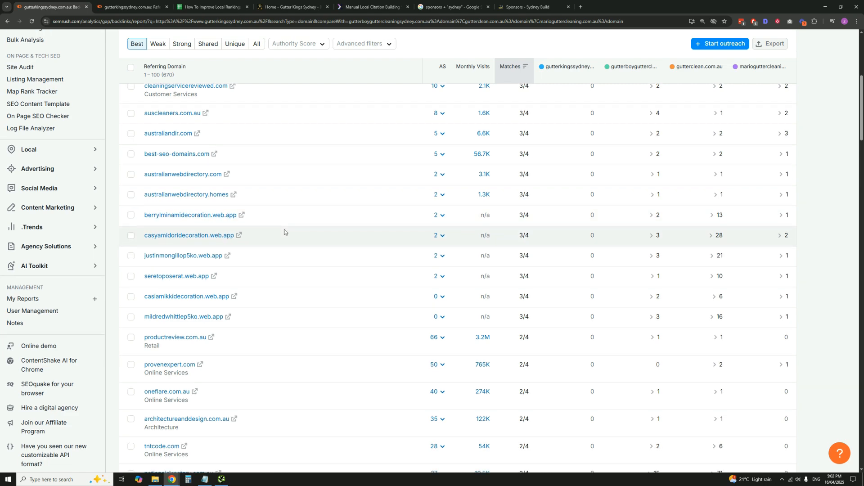
scroll(284, 232, "down", 8)
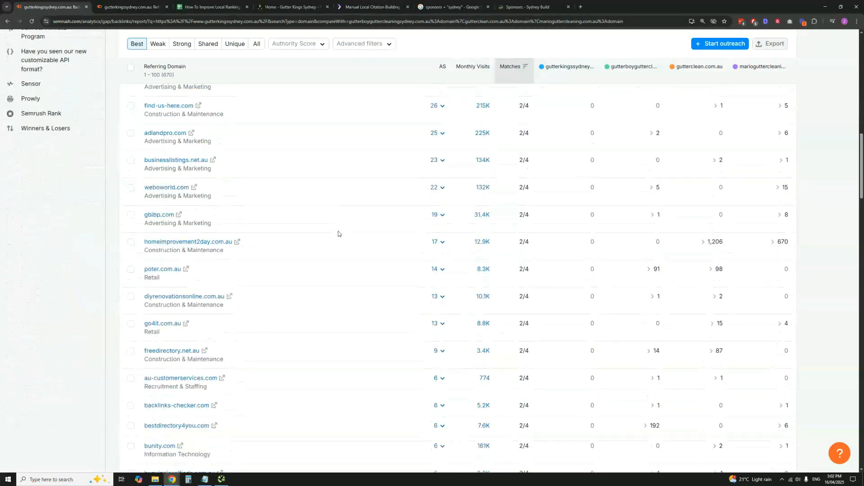
scroll(293, 341, "down", 1)
scroll(297, 340, "down", 3)
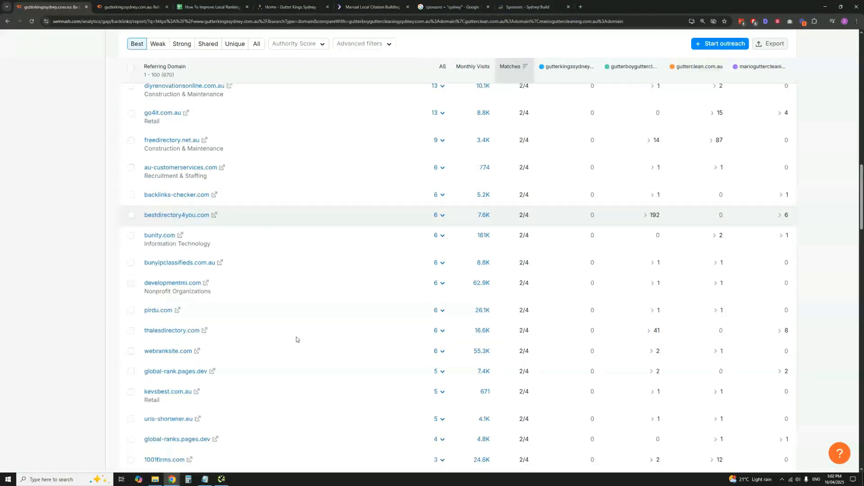
scroll(297, 337, "down", 2)
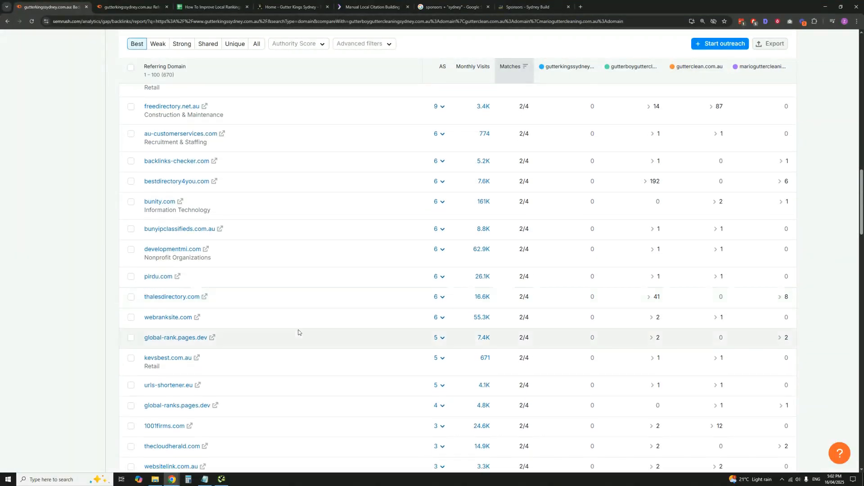
scroll(284, 291, "down", 1)
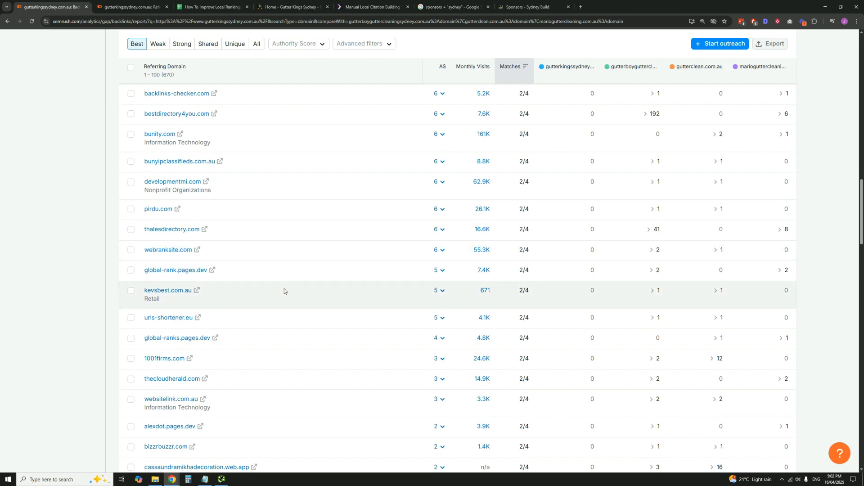
scroll(284, 291, "down", 2)
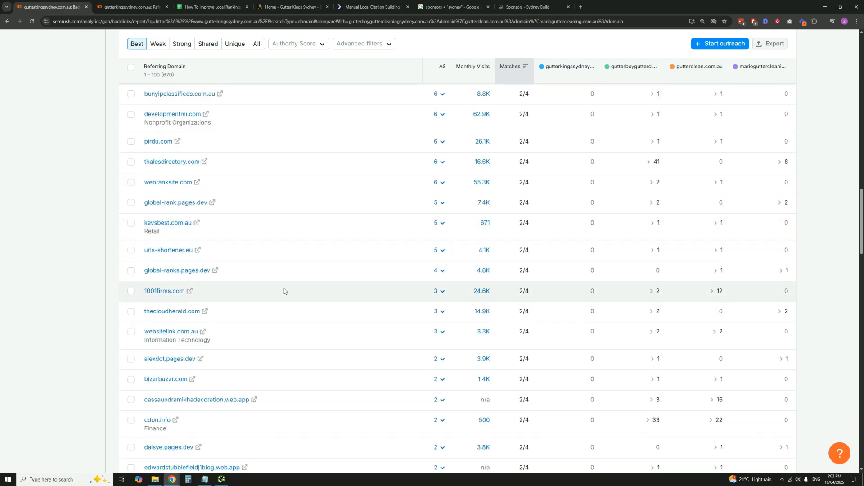
scroll(284, 290, "up", 20)
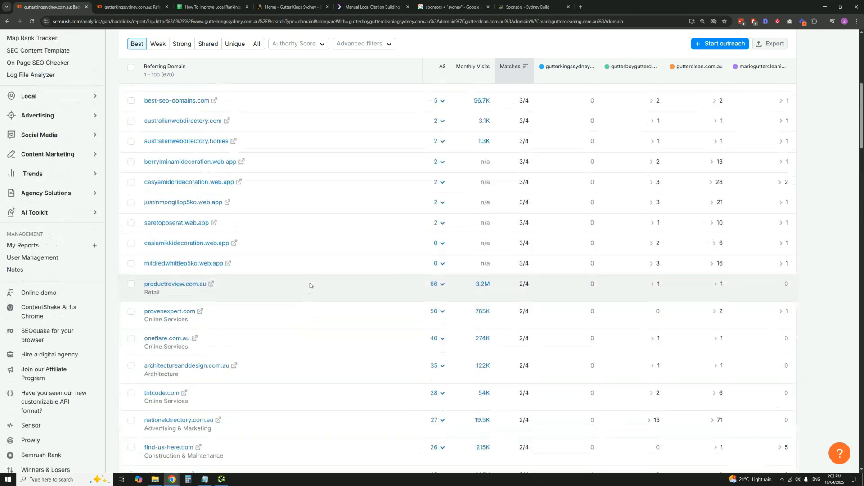
scroll(309, 292, "up", 3)
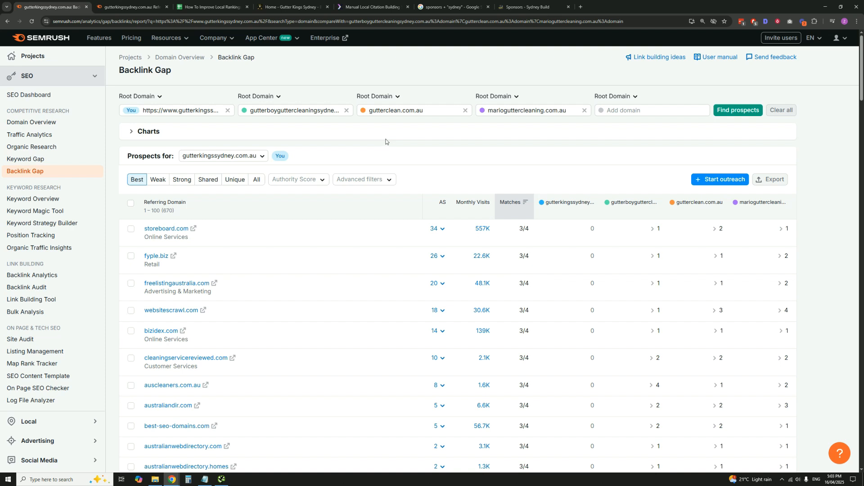
View Loganix's local citation building service and look through the Google results for sponsors + "sydney"
left_click(371, 7)
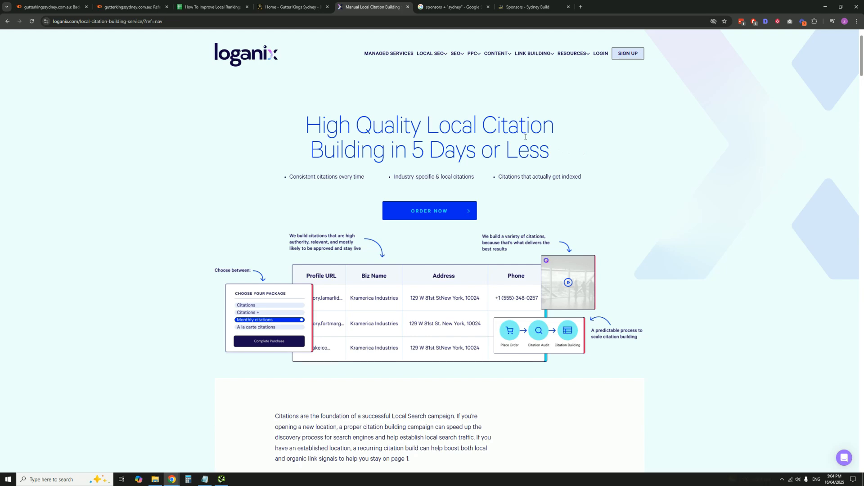
left_click(430, 4)
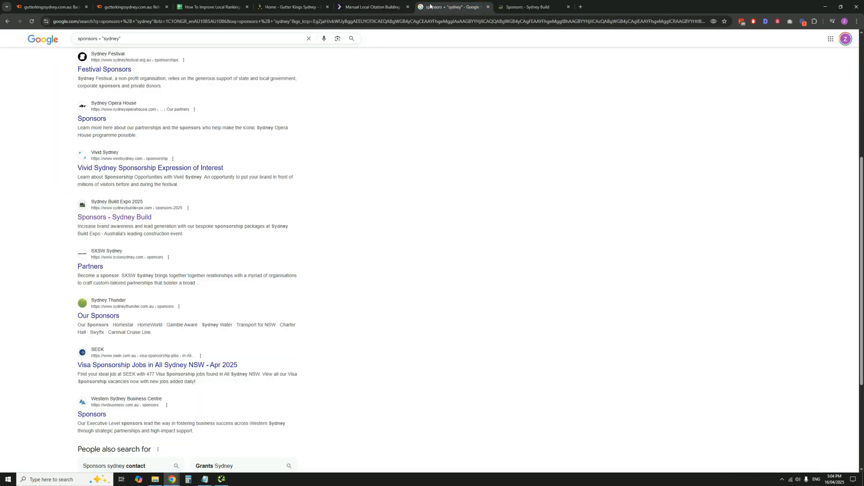
scroll(424, 135, "up", 4)
scroll(424, 140, "up", 2)
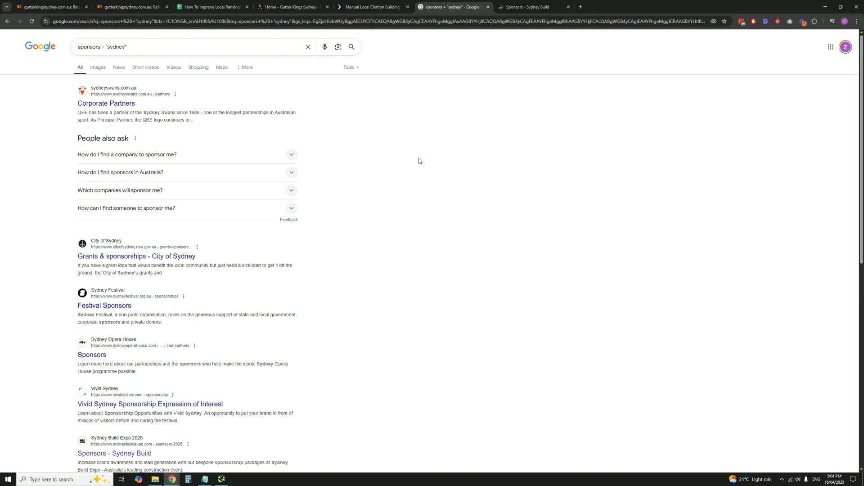
scroll(419, 160, "down", 4)
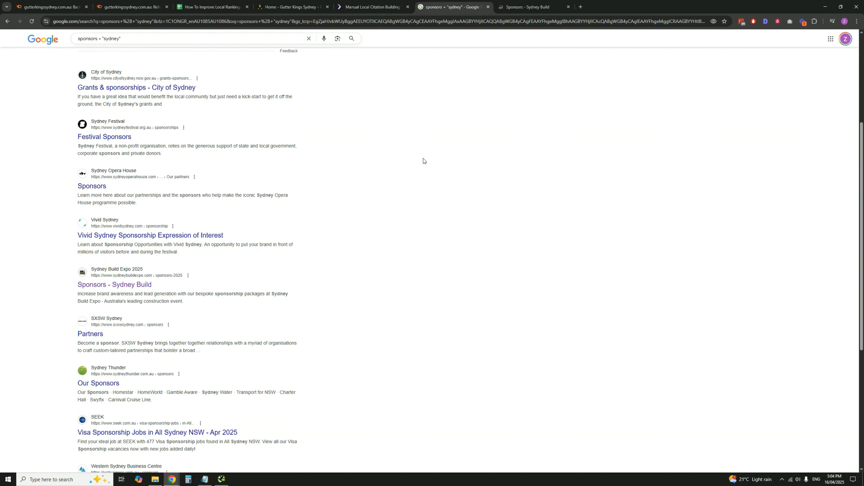
Examine the sponsor listings on the Sydney Build Expo page alongside the Google results for sponsorship opportunities
left_click(521, 3)
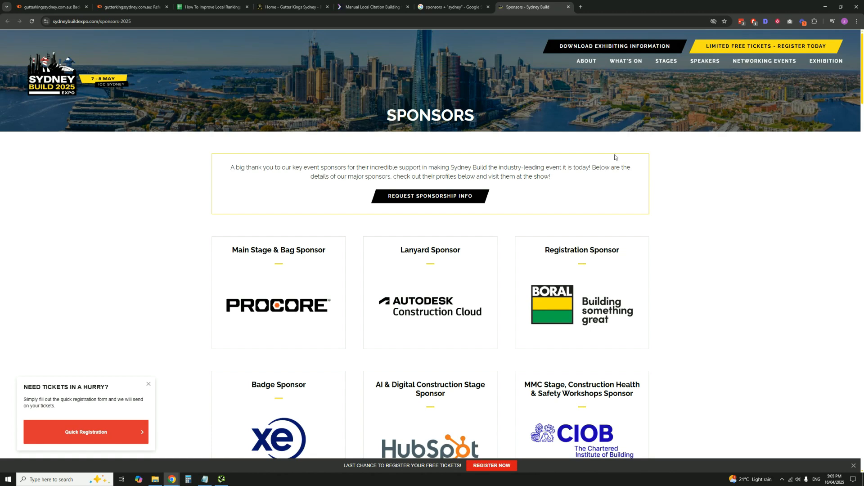
scroll(615, 155, "down", 2)
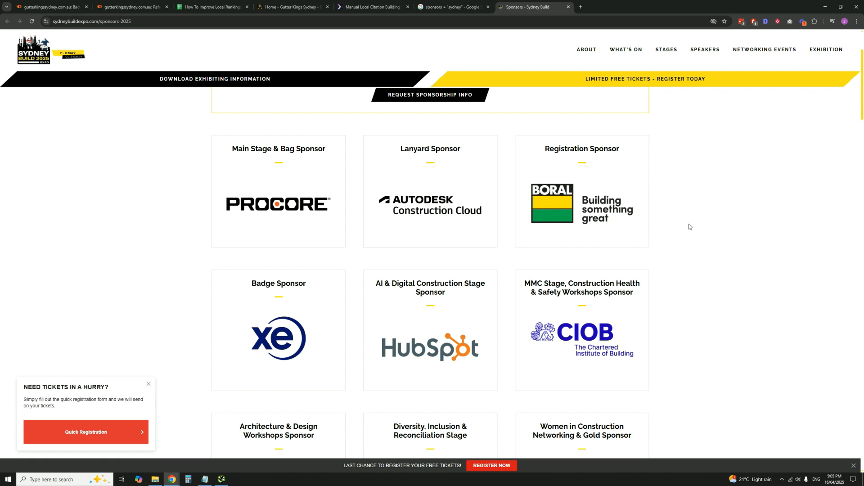
left_click(450, 7)
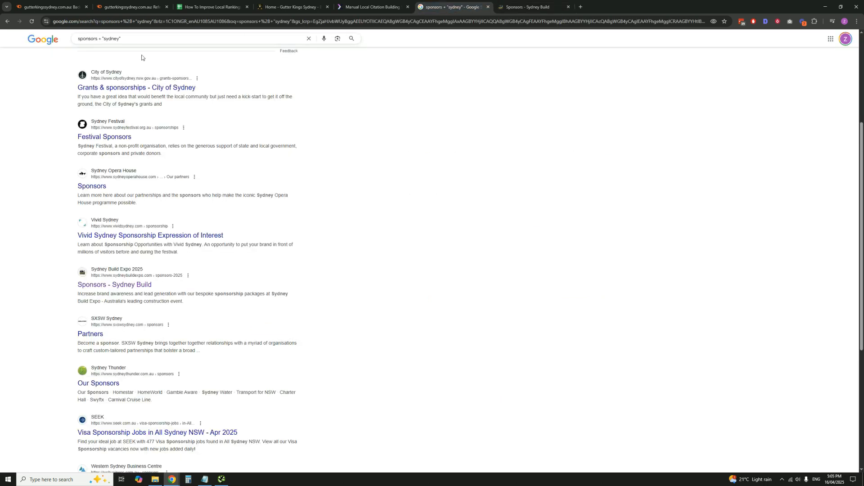
left_click(513, 7)
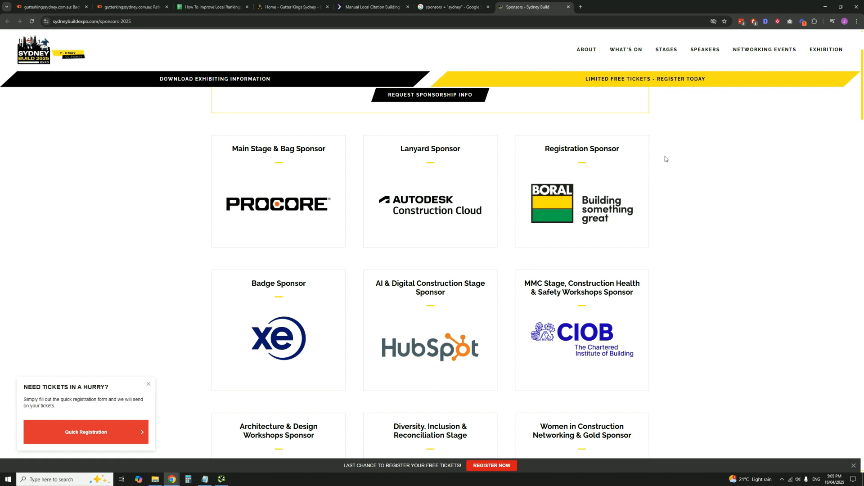
left_click(449, 5)
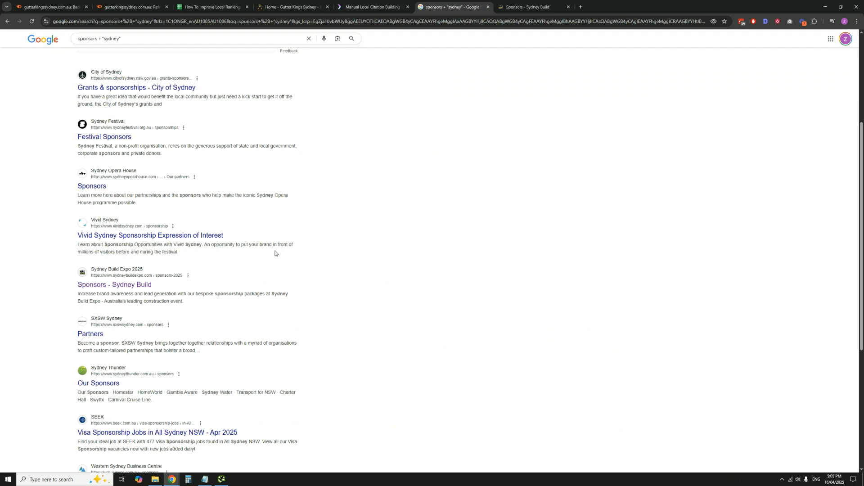
left_click(527, 7)
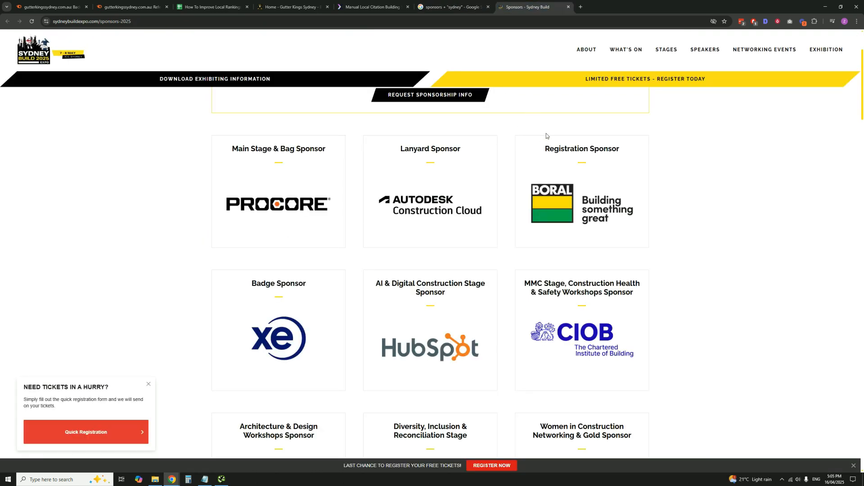
Check the suburb keywords in the Site Architecture sheet against the sponsors + "sydney" search, and return to the Google results
left_click(463, 3)
scroll(366, 185, "up", 1)
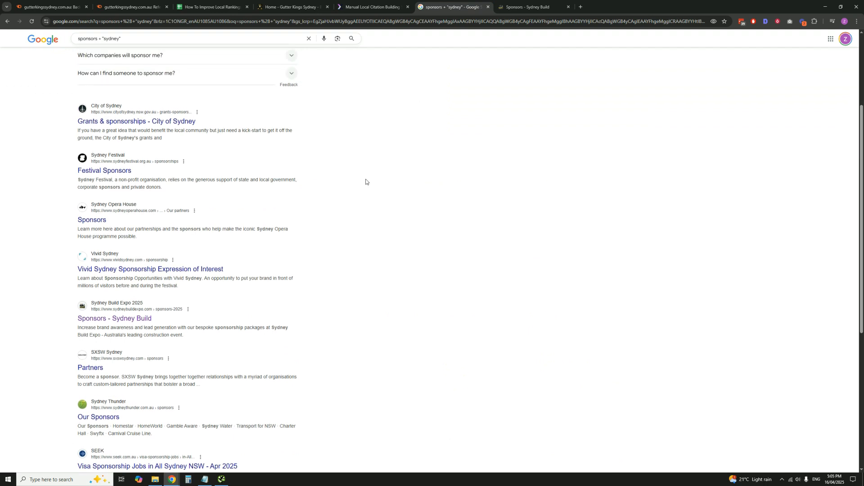
key("ctrl+3")
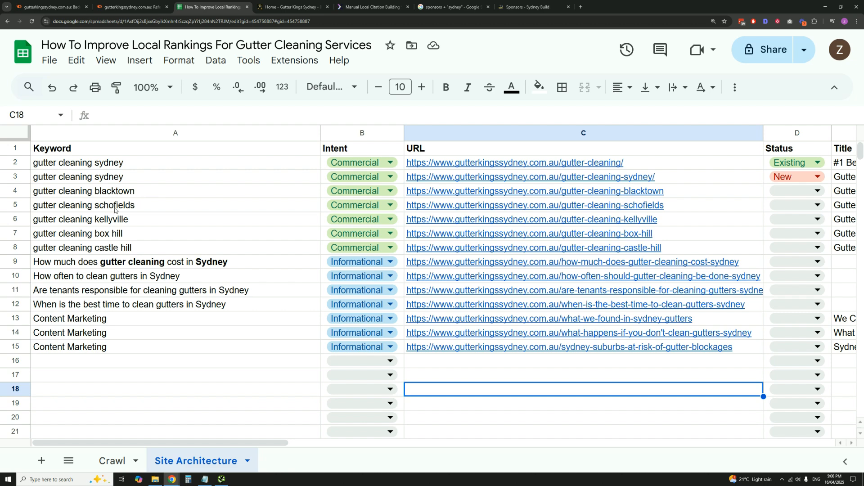
key("ctrl+6")
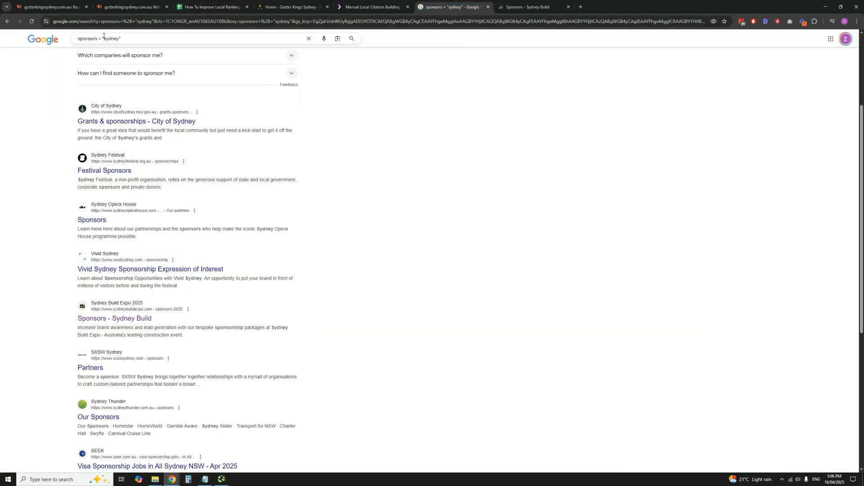
Search Google for sponsors + "blacktown" and look through the results for local sponsorship opportunities
left_click_drag(104, 36, 122, 36)
type("b")
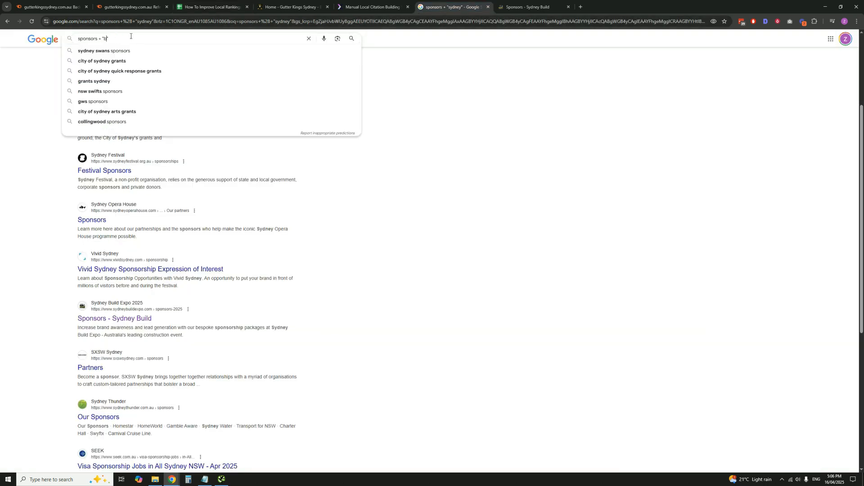
type("lacktown\"")
key("Return")
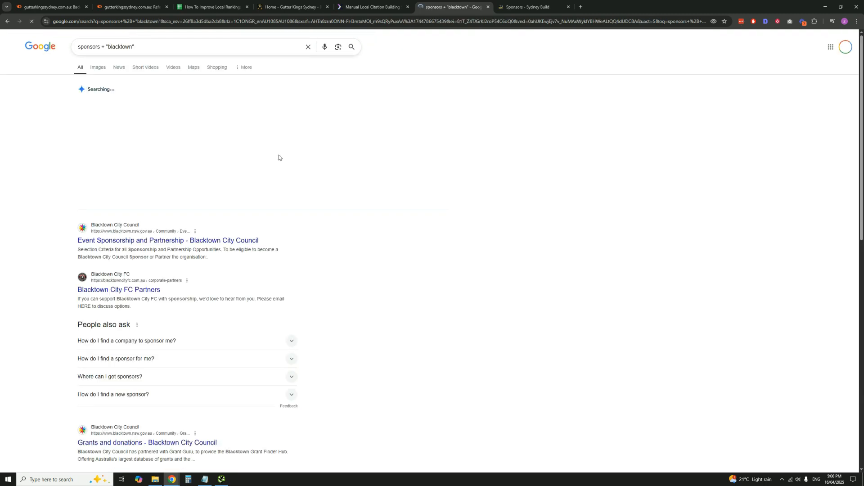
scroll(279, 155, "down", 3)
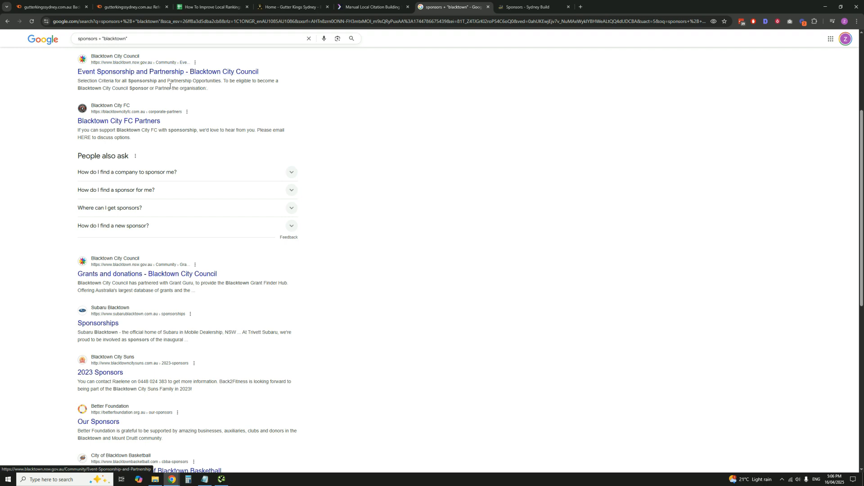
scroll(170, 85, "down", 3)
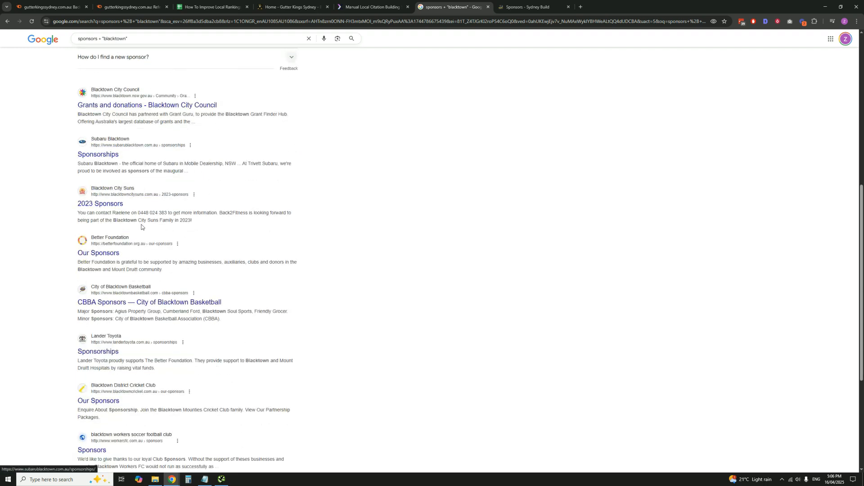
scroll(178, 250, "down", 2)
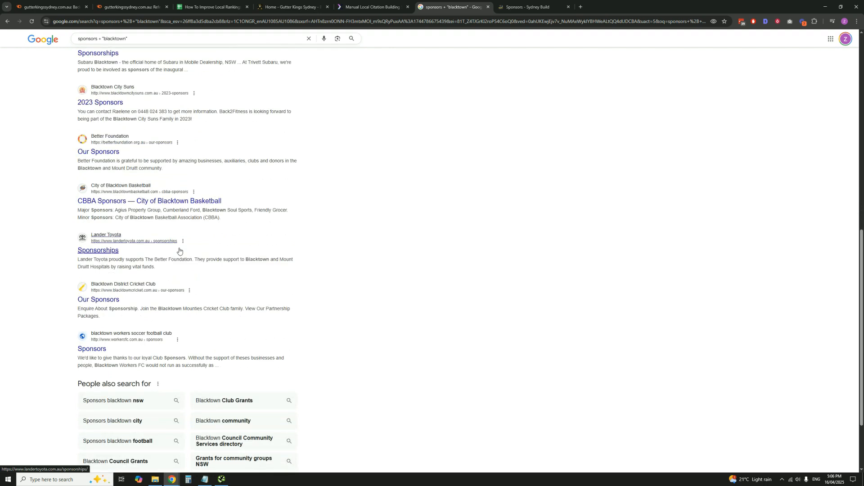
Check the suburb keywords in the Site Architecture sheet against the sponsors + "blacktown" Google results
key("ctrl+3")
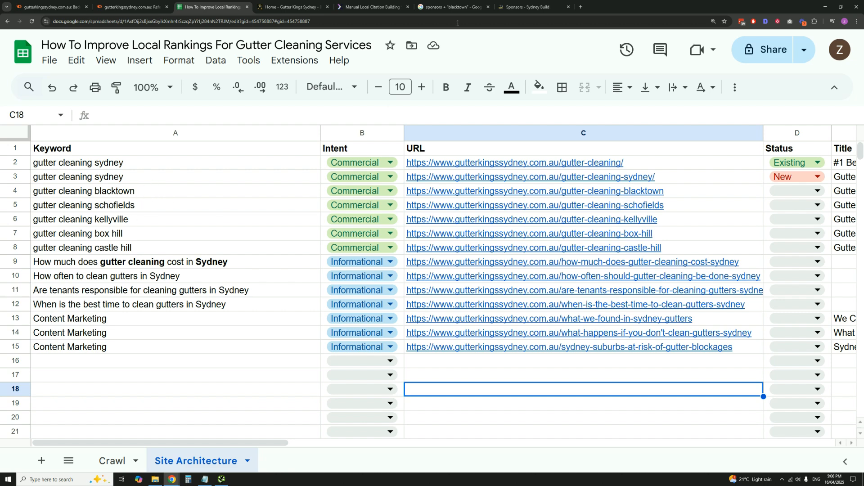
left_click(454, 6)
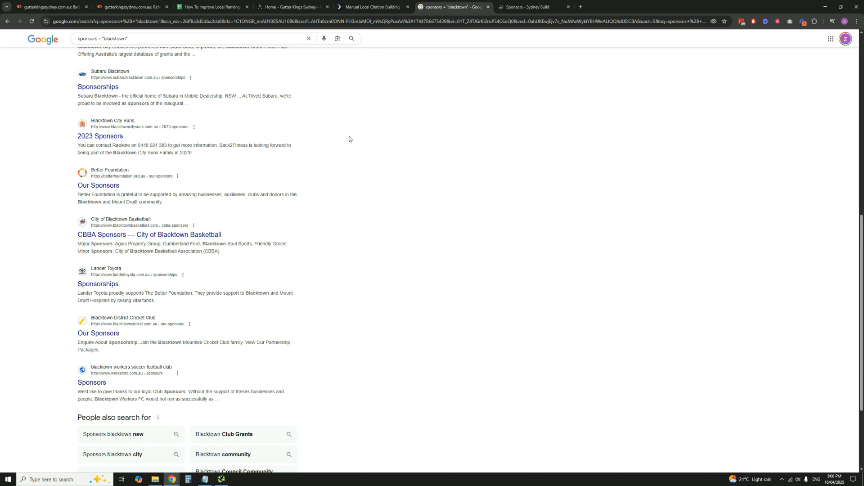
scroll(349, 139, "up", 1)
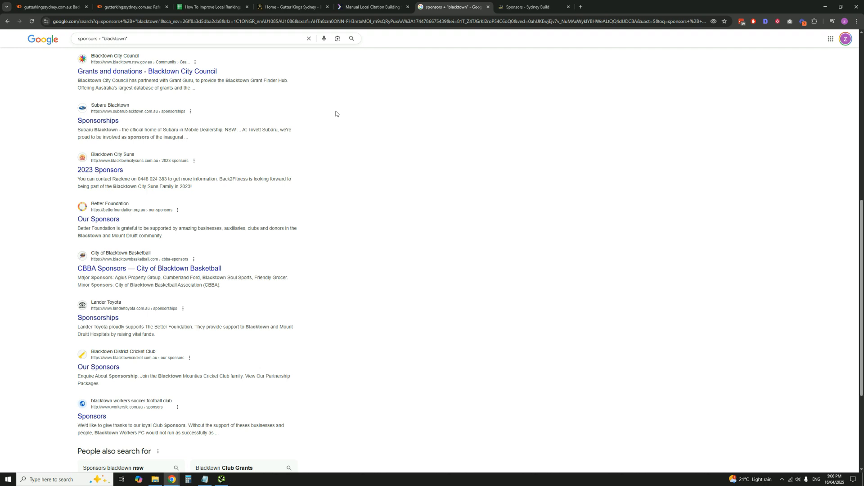
Review the informational gutter cleaning questions and their URLs in rows 9 to 12 of the Site Architecture sheet
left_click(211, 6)
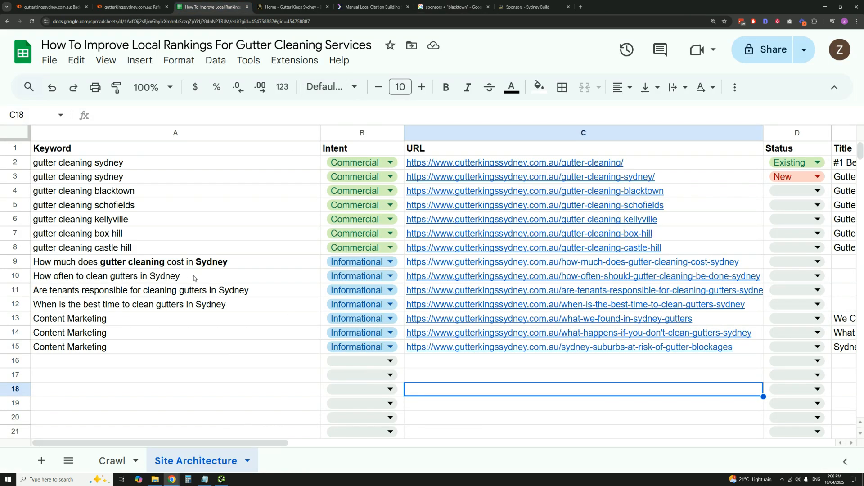
left_click_drag(164, 264, 446, 299)
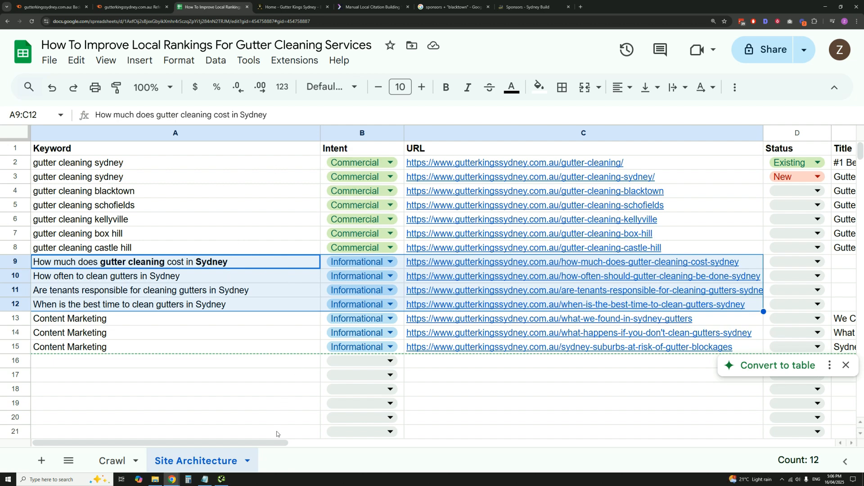
left_click_drag(279, 442, 270, 464)
left_click(234, 289)
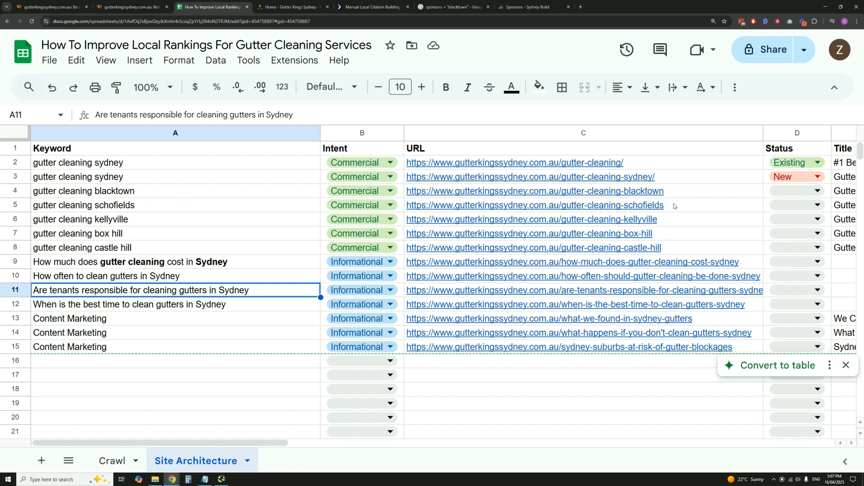
mouse_move(660, 181)
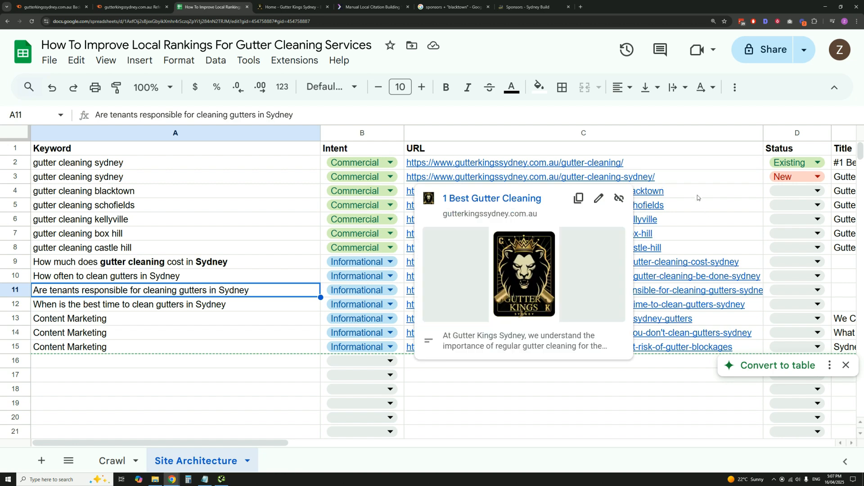
left_click(685, 145)
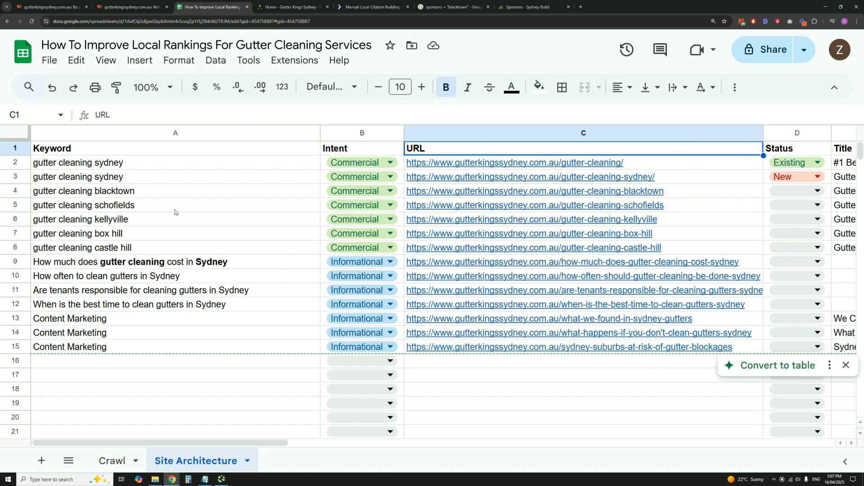
Compare the Blacktown sponsor results with the gutter cleaning blacktown keyword and its page URL in the Site Architecture sheet
left_click(438, 3)
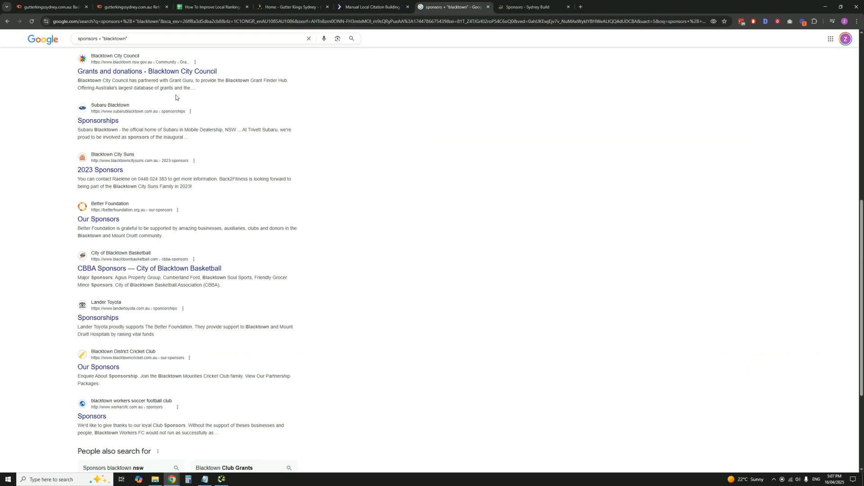
left_click(225, 7)
left_click(178, 191)
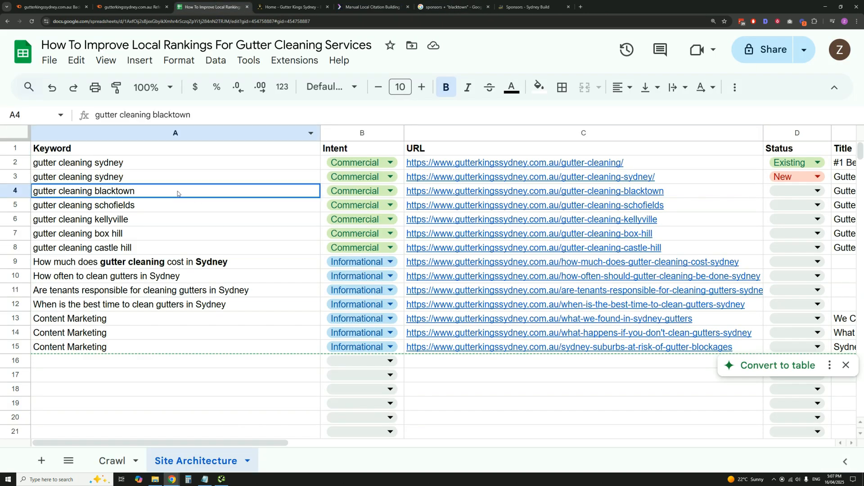
left_click(705, 197)
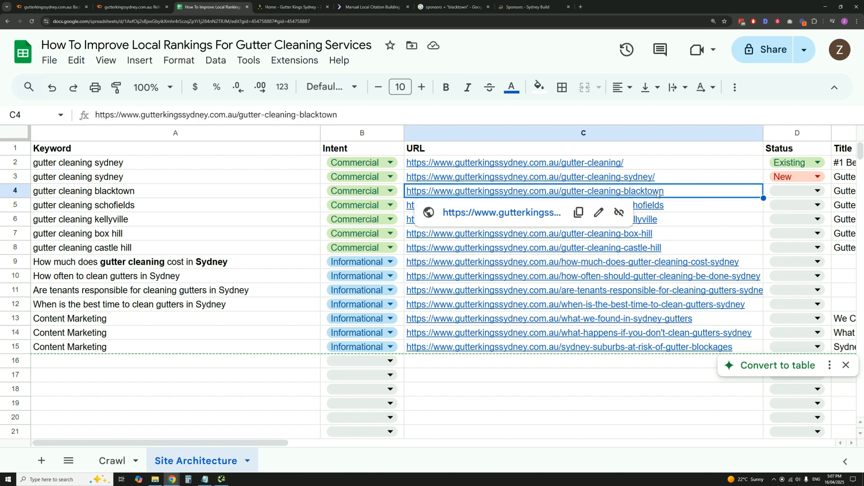
left_click(682, 153)
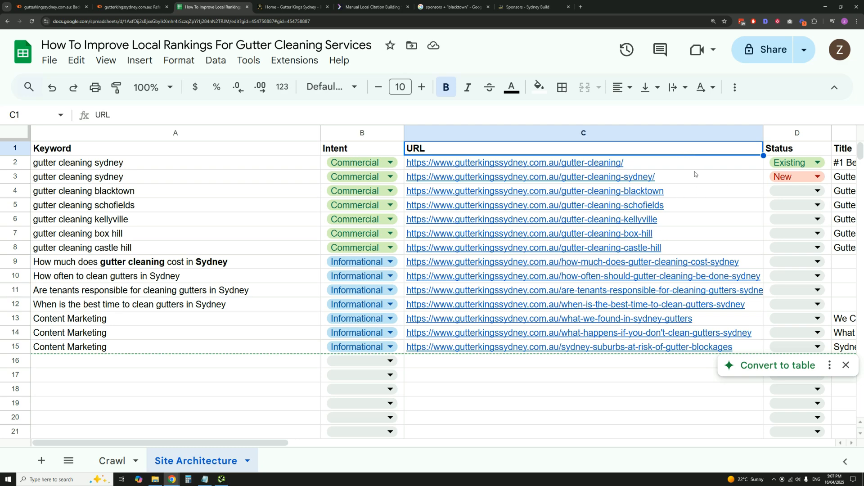
mouse_move(645, 157)
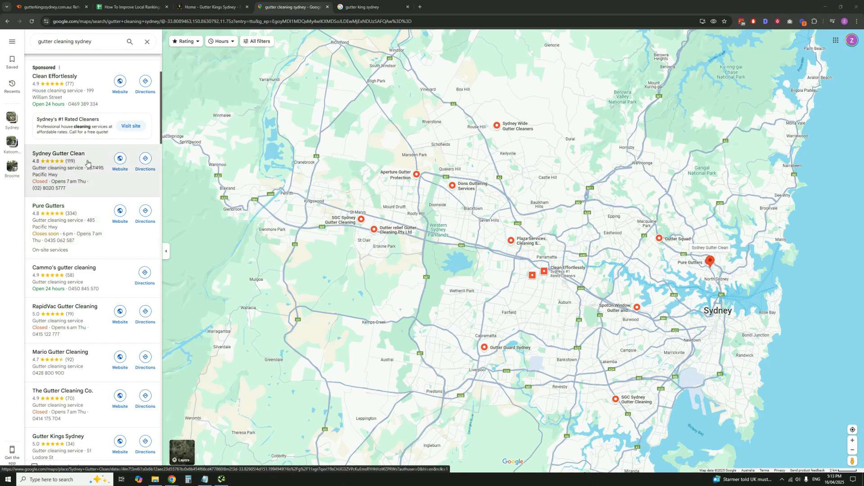
Look through the Google Maps listings for gutter cleaning sydney to find where Gutter Kings Sydney ranks among competitors
scroll(88, 163, "down", 3)
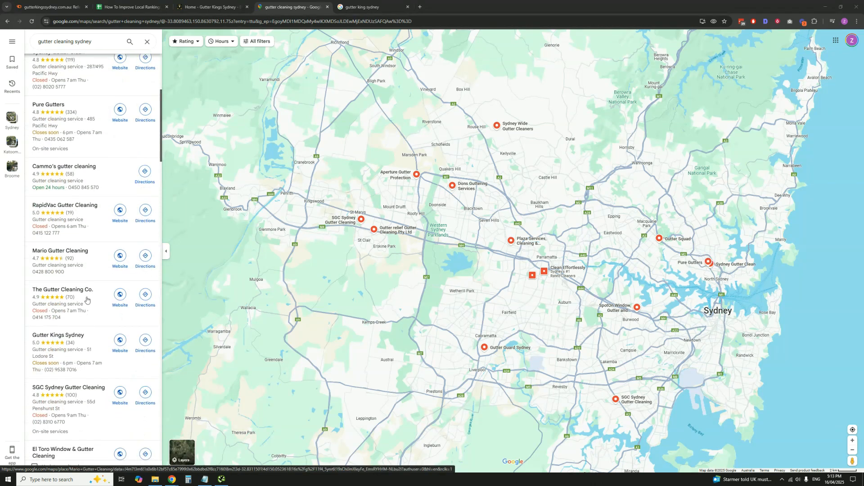
scroll(90, 302, "down", 2)
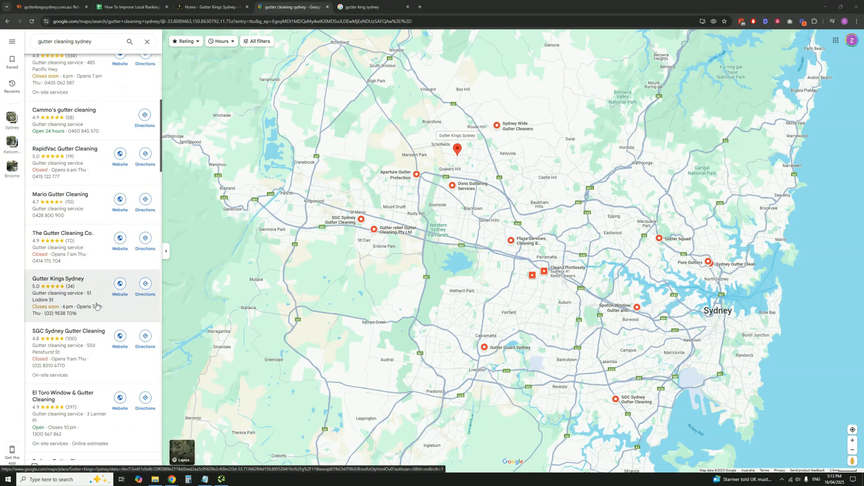
scroll(97, 307, "down", 2)
scroll(86, 369, "up", 6)
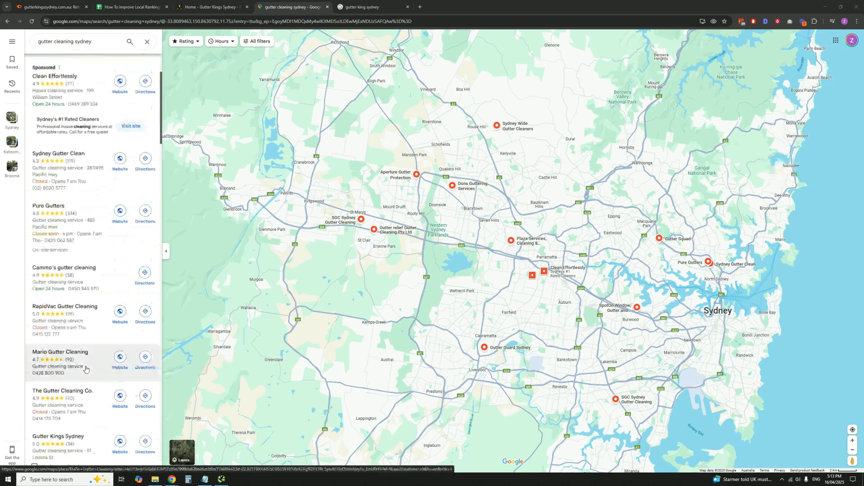
scroll(86, 369, "up", 2)
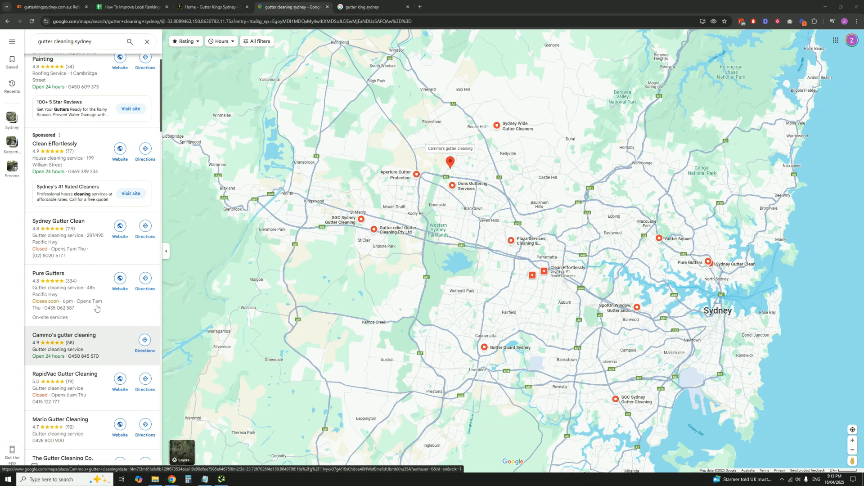
scroll(89, 264, "down", 1)
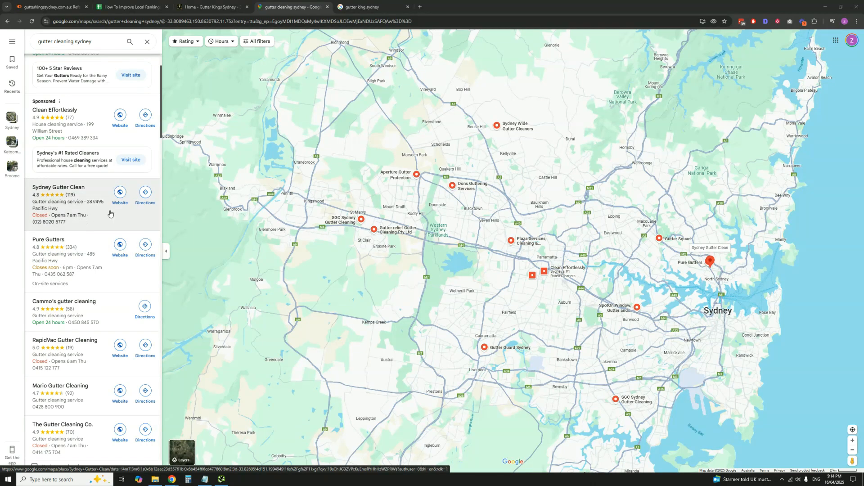
View the Gutter Kings Sydney business profile and compare its reviews with the competitors' ratings and review counts in Google Maps
left_click(370, 5)
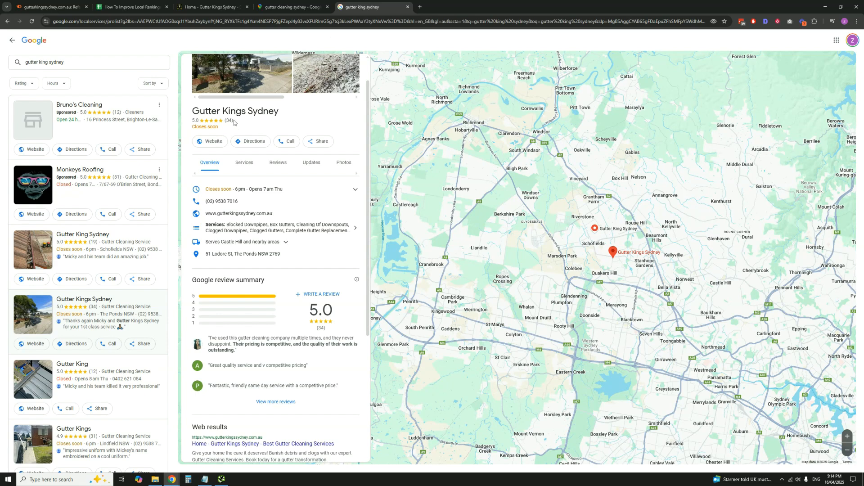
left_click(291, 4)
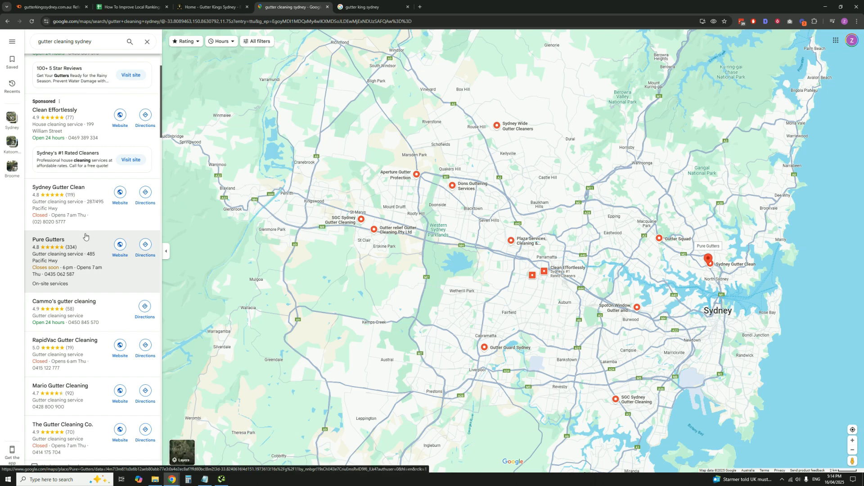
scroll(87, 238, "down", 1)
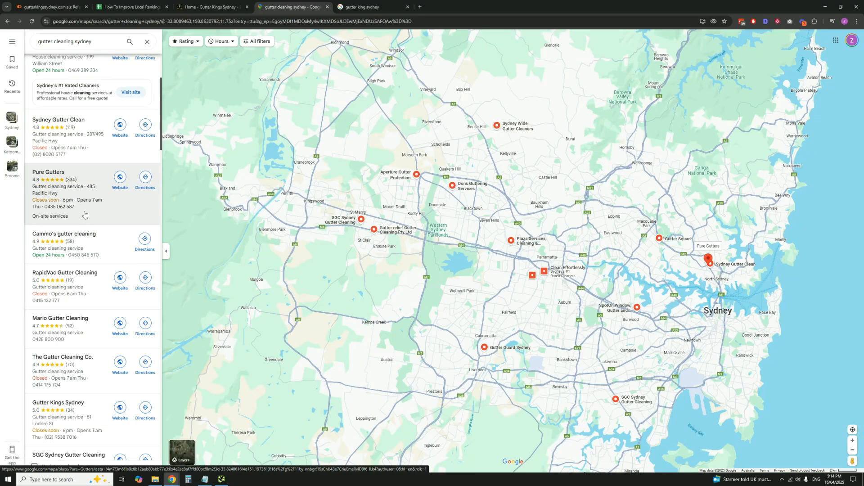
scroll(80, 198, "down", 1)
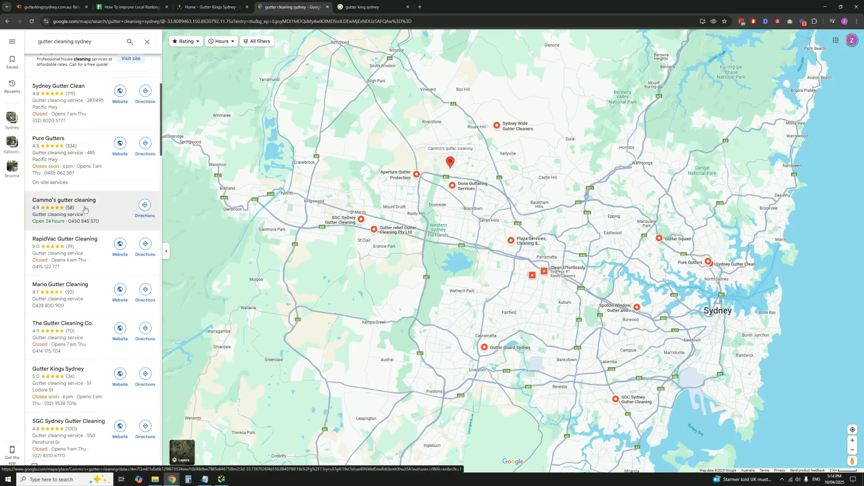
scroll(84, 216, "down", 1)
scroll(82, 220, "down", 4)
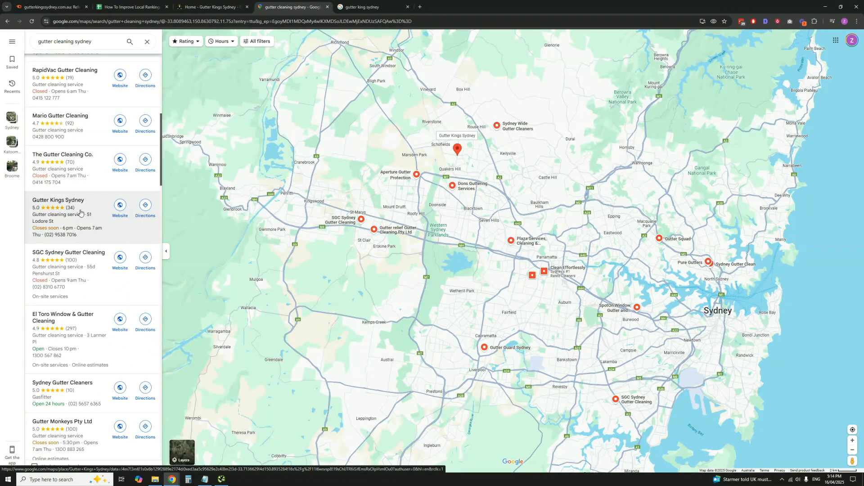
scroll(86, 252, "down", 1)
scroll(90, 284, "up", 8)
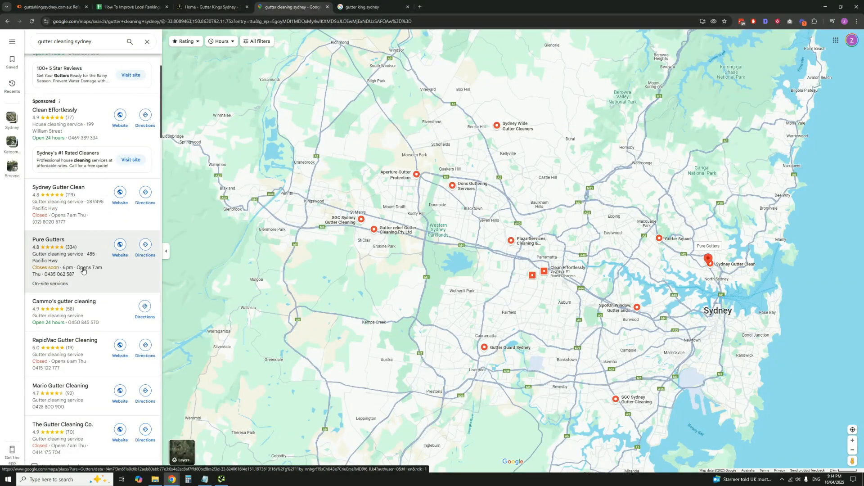
scroll(82, 265, "down", 1)
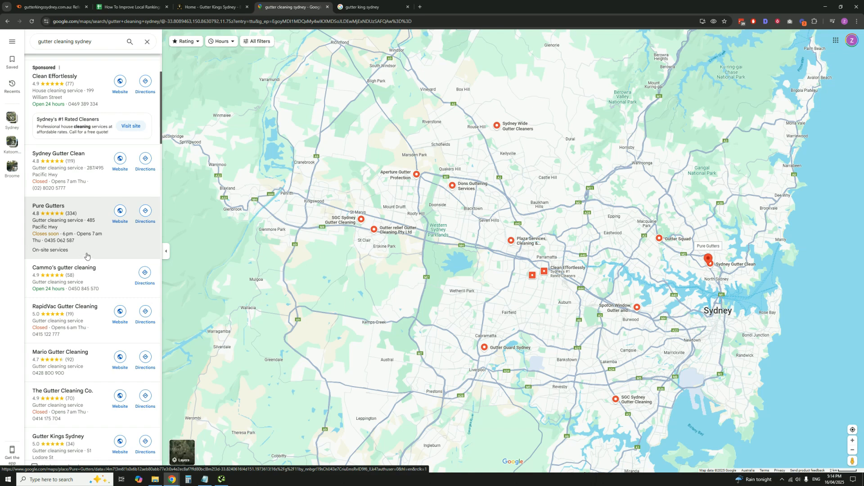
Compare the service areas and addresses of the Gutter King Sydney and Gutter Kings Sydney business profiles
left_click(381, 3)
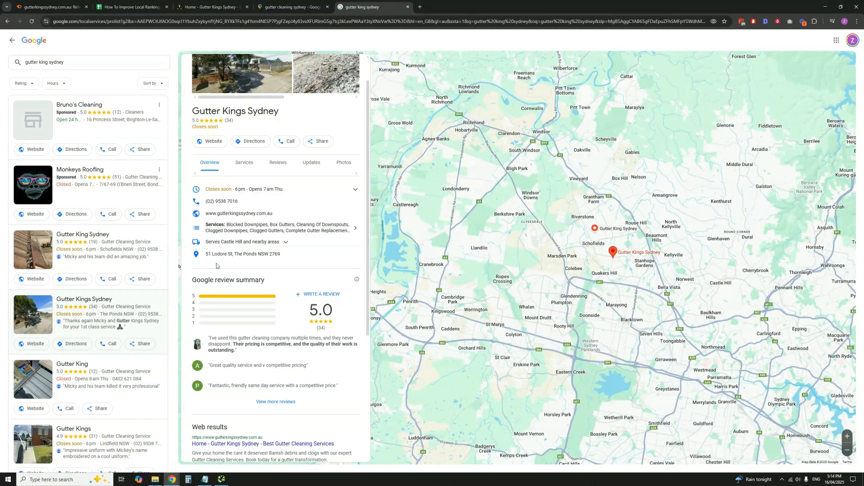
left_click(120, 243)
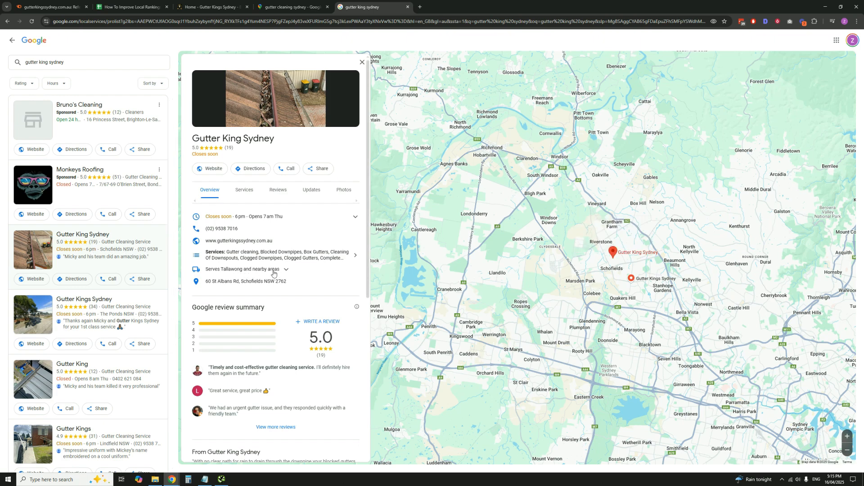
left_click(134, 311)
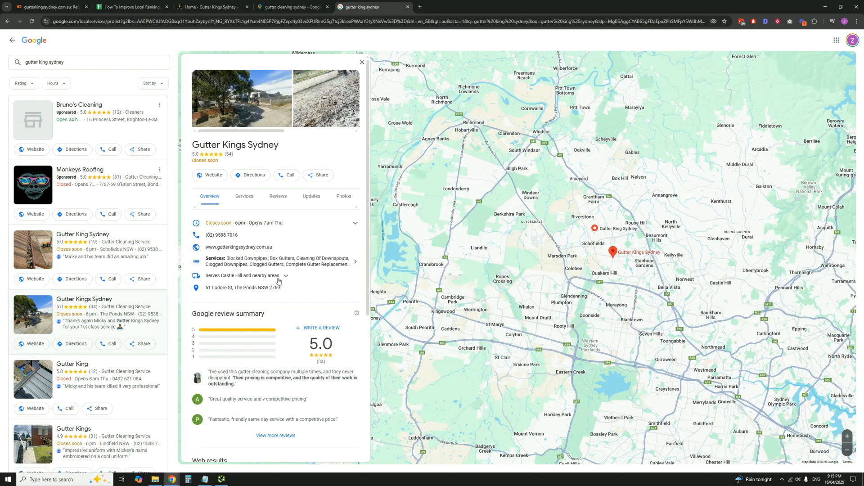
left_click(111, 252)
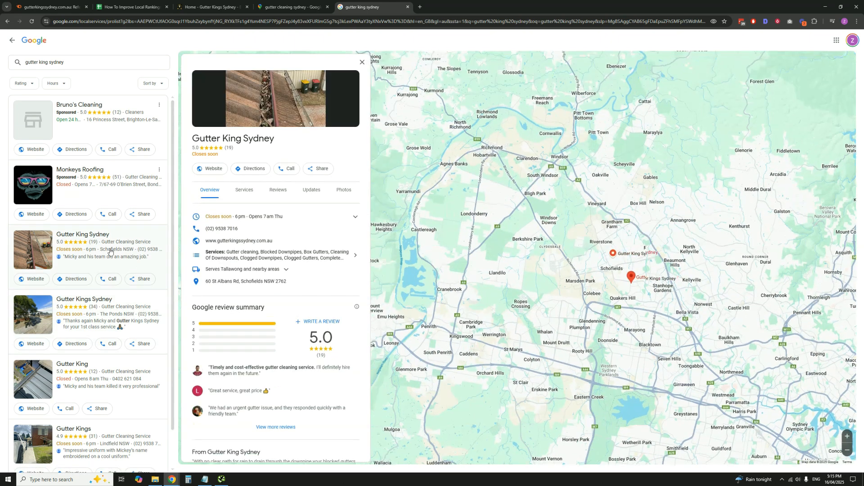
left_click(114, 298)
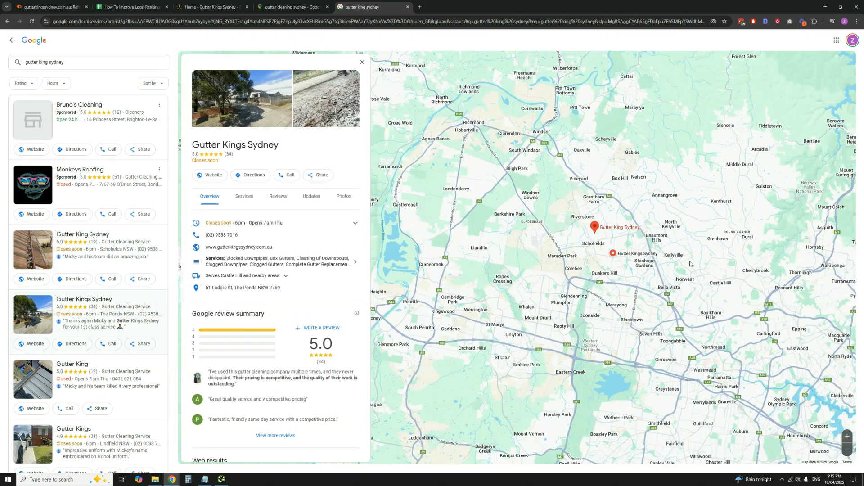
Compare the review summaries and map locations of the Gutter King Sydney and Gutter Kings Sydney profiles
left_click(113, 254)
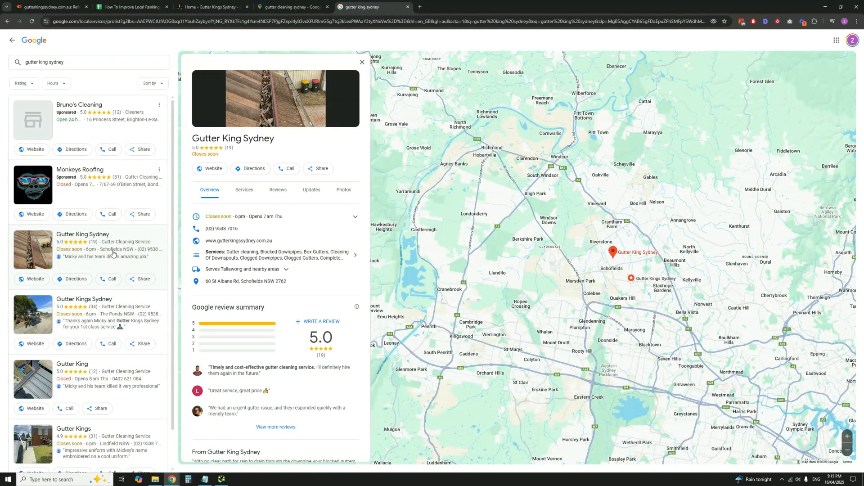
left_click(110, 314)
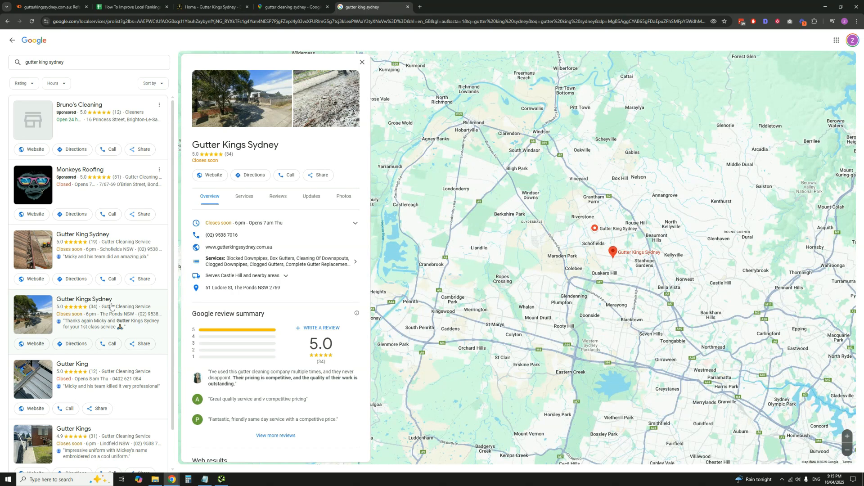
left_click(119, 254)
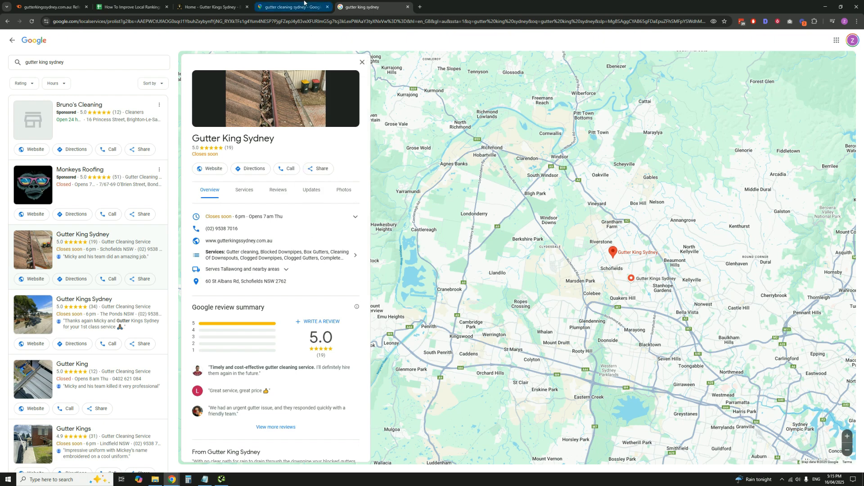
Check the two business profiles against the gutter cleaning sydney listings in Google Maps, comparing position and review counts with higher-ranked competitors
left_click(290, 7)
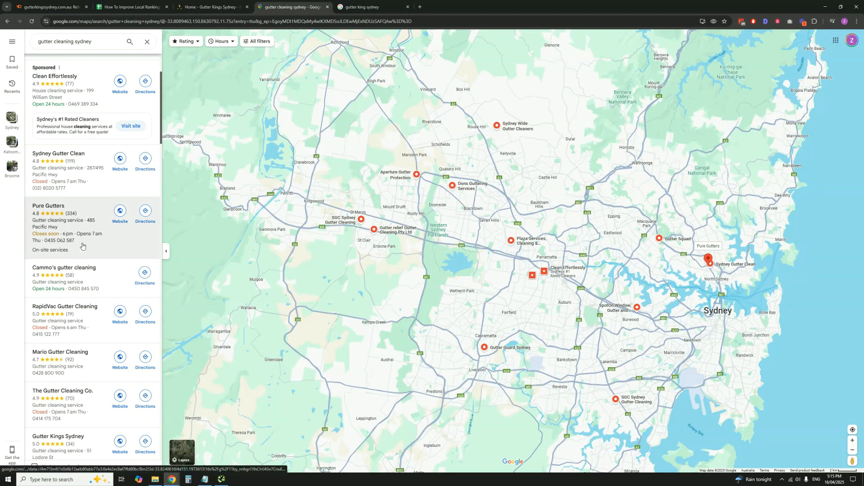
scroll(94, 216, "down", 2)
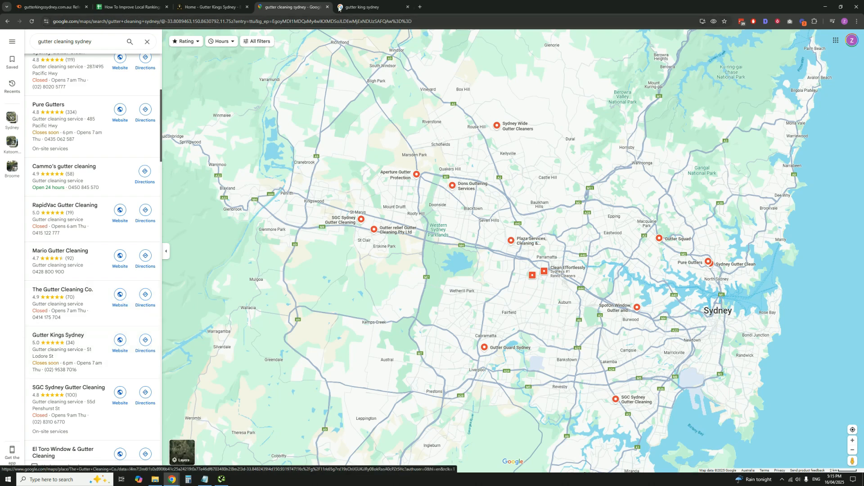
left_click(373, 5)
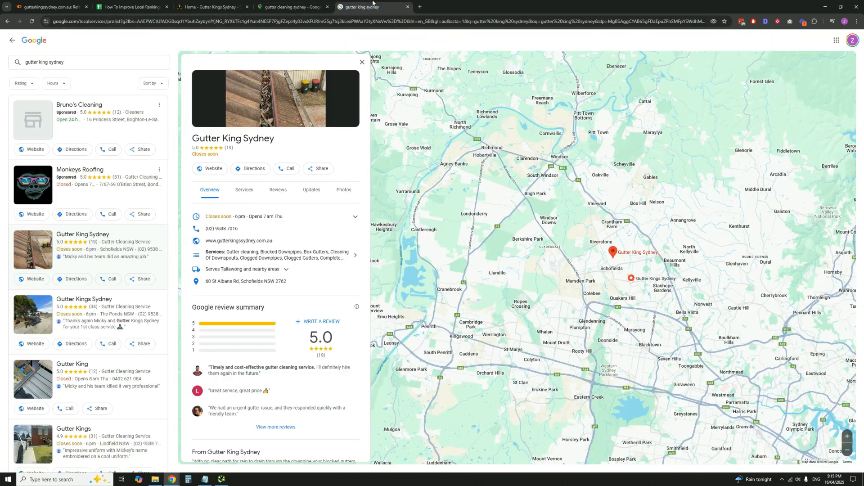
left_click(292, 7)
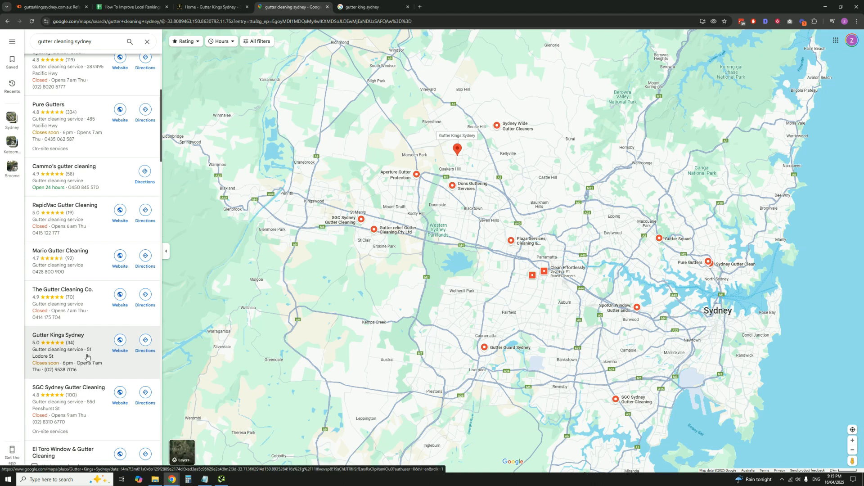
scroll(81, 390, "up", 1)
scroll(49, 356, "up", 3)
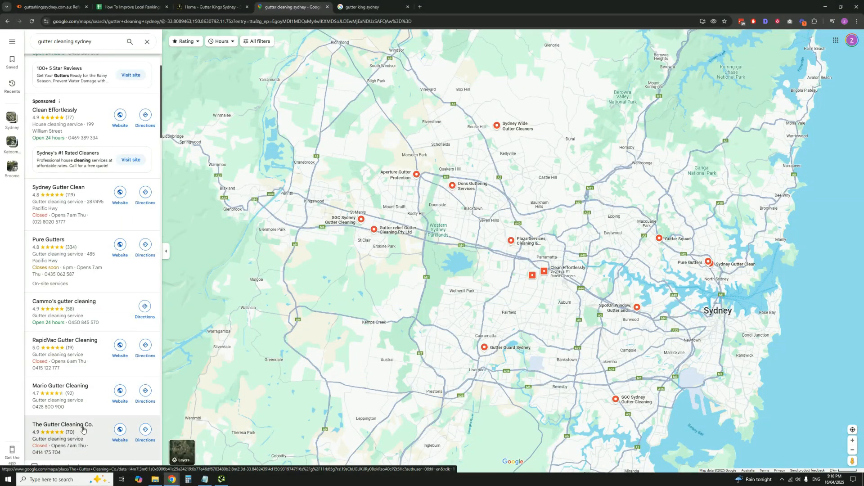
scroll(77, 411, "up", 1)
scroll(87, 304, "up", 1)
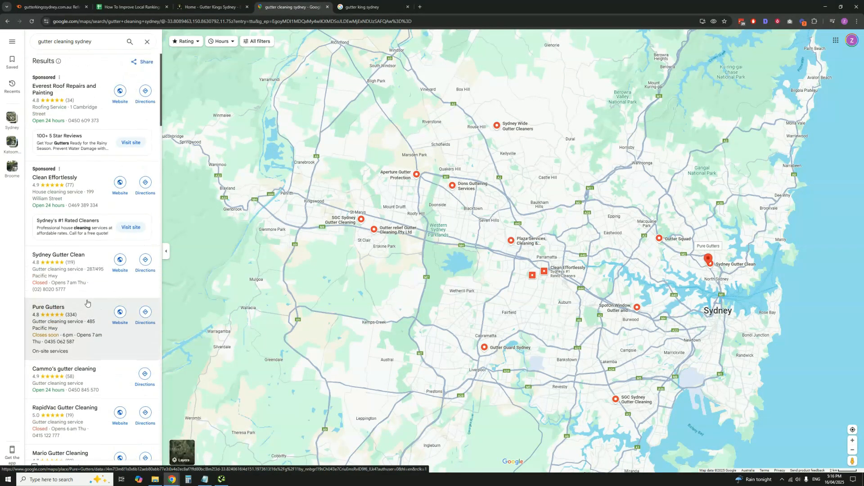